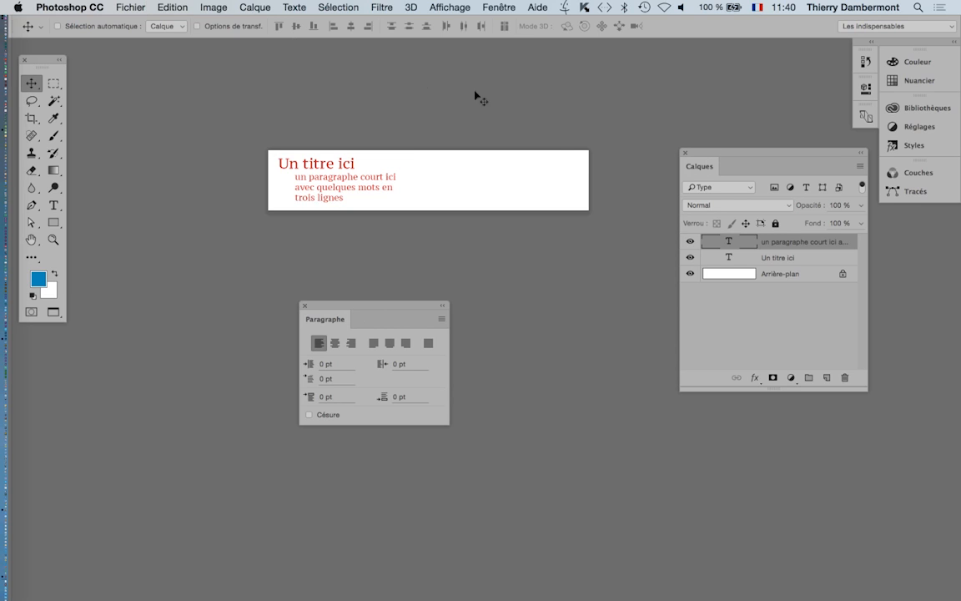
# Move the Layers panel closer to the document and enlarge it so full layer names fit.
pyautogui.moveTo(743, 156); pyautogui.dragTo(678, 117)
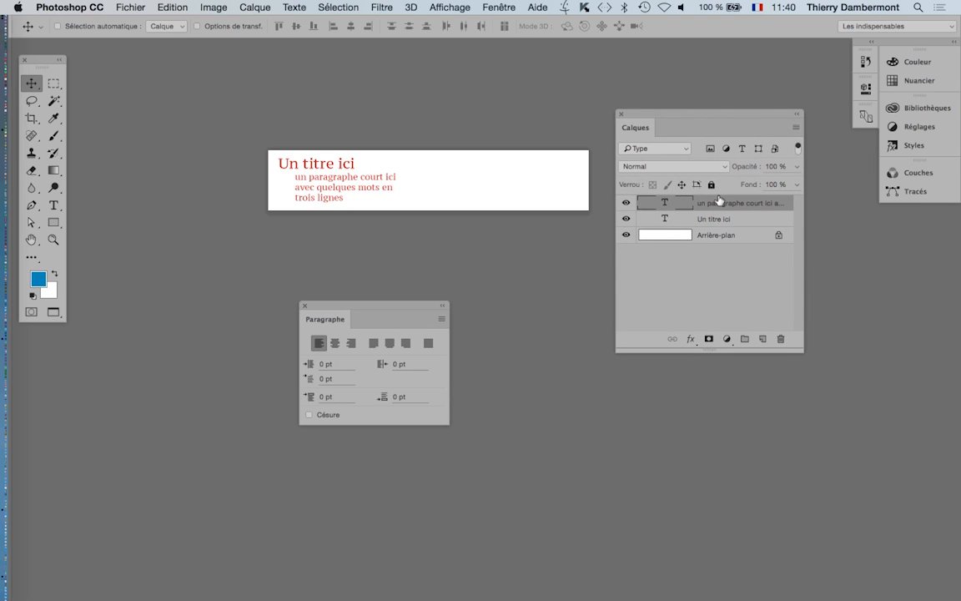
pyautogui.moveTo(800, 348); pyautogui.dragTo(899, 400)
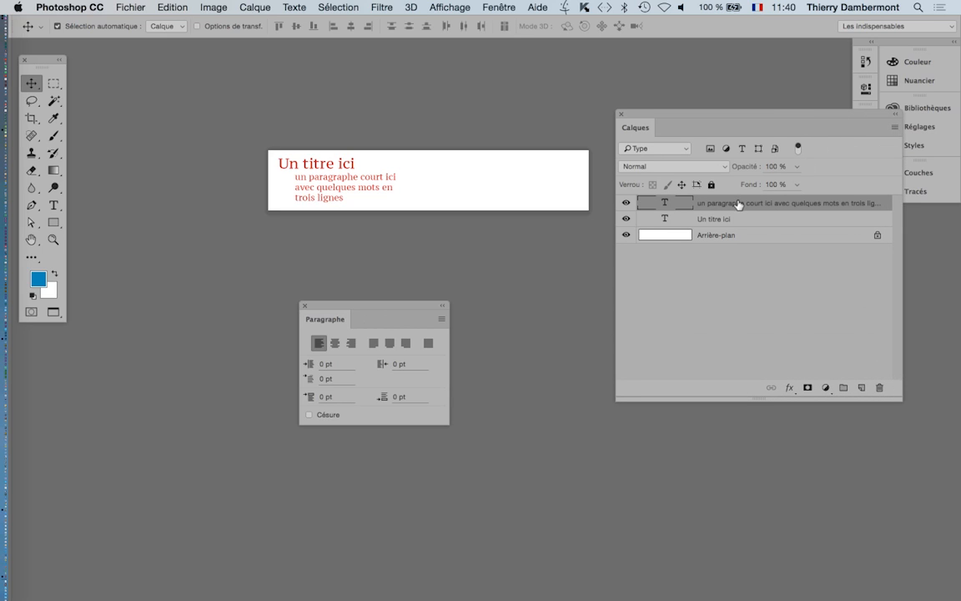
# Create a new 600 by 600 pixel document and move the Paragraph panel clear of its canvas.
pyautogui.click(125, 6)
pyautogui.click(125, 22)
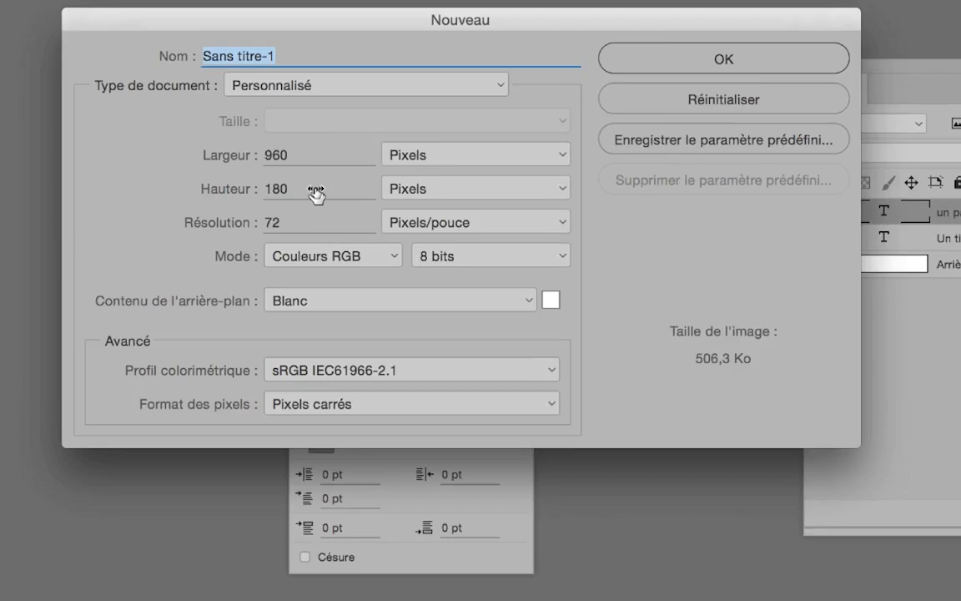
pyautogui.press('Tab')
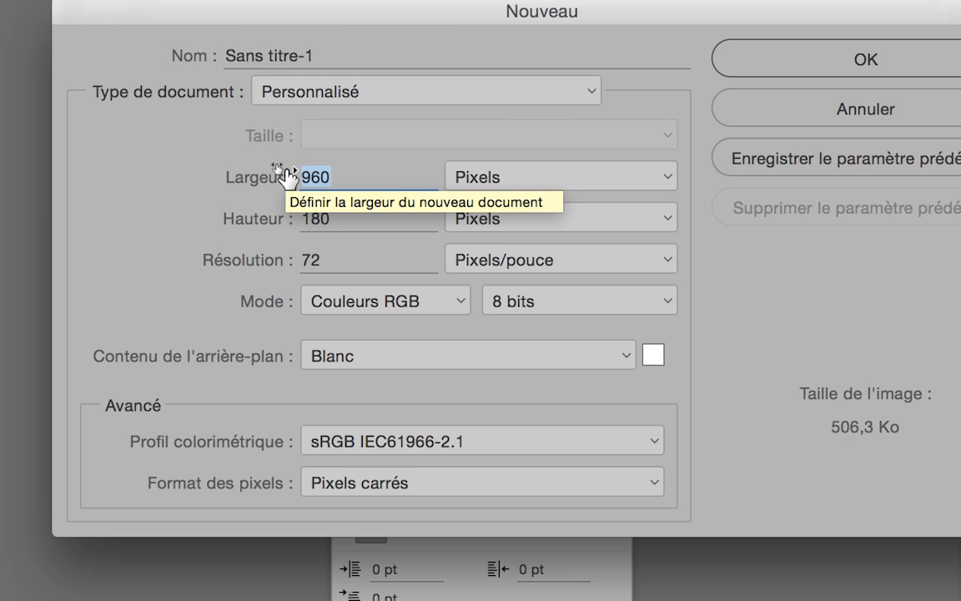
pyautogui.write('600')
pyautogui.press('Tab')
pyautogui.write('600')
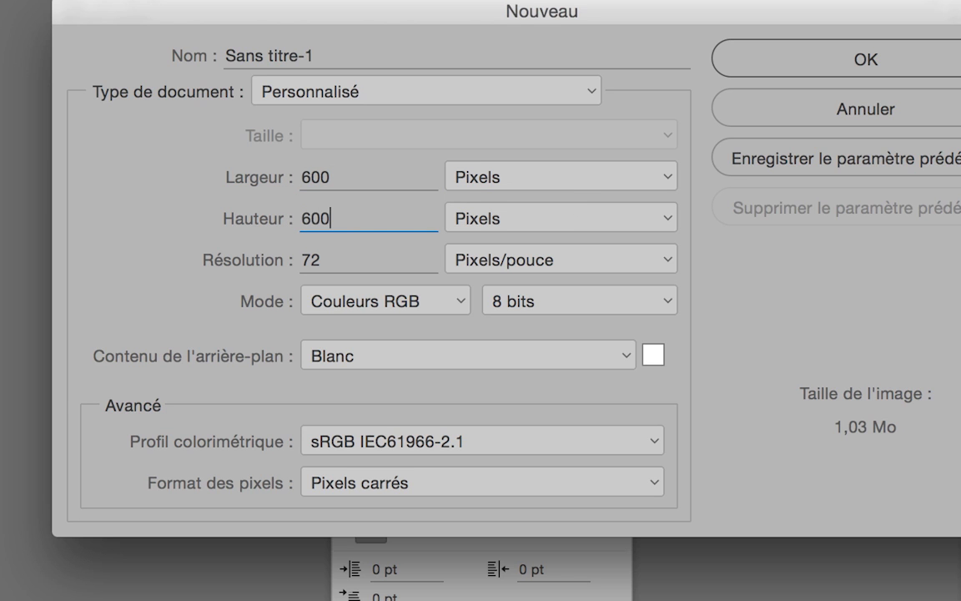
pyautogui.press('alt')
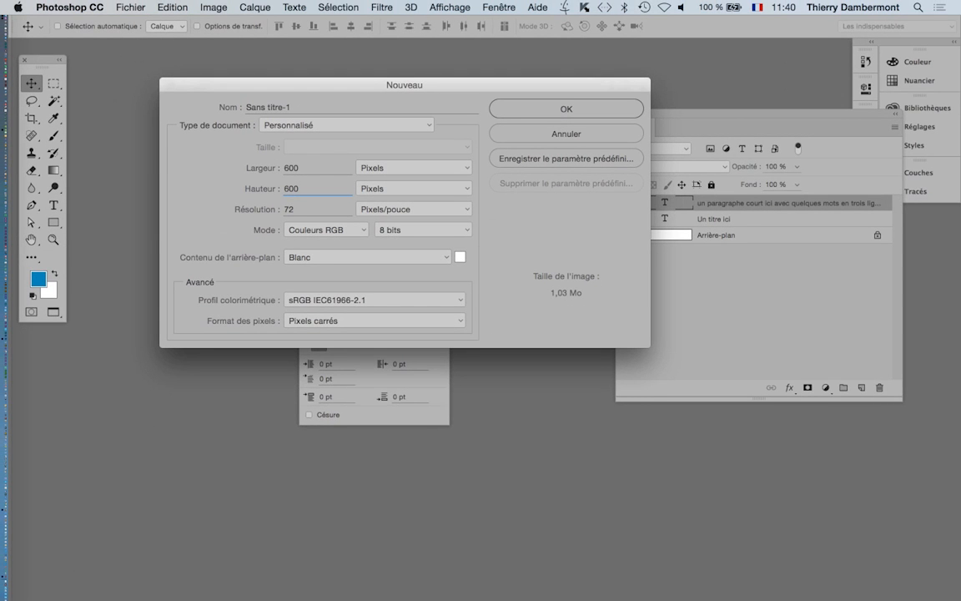
pyautogui.press('Return')
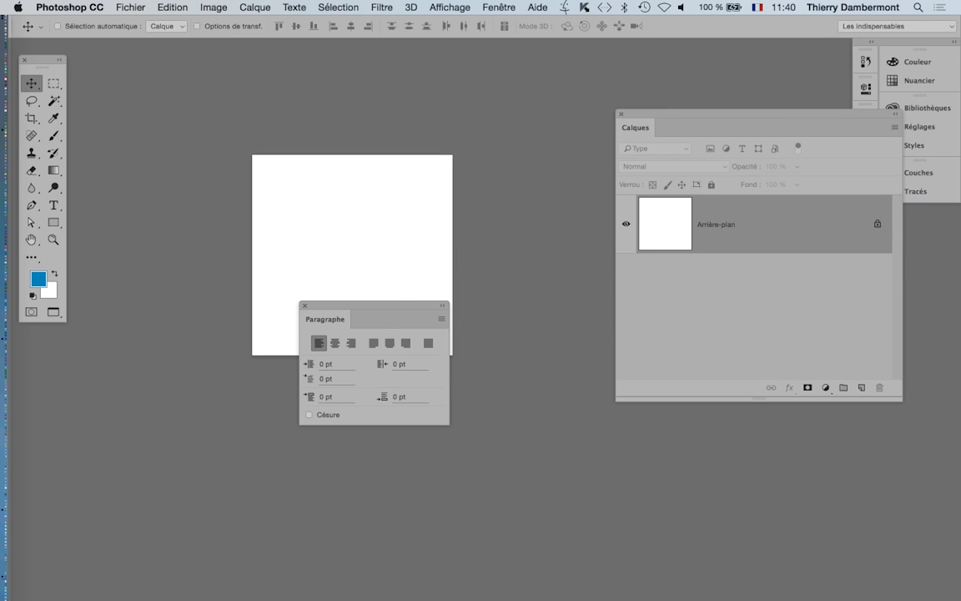
pyautogui.moveTo(371, 306); pyautogui.dragTo(200, 398)
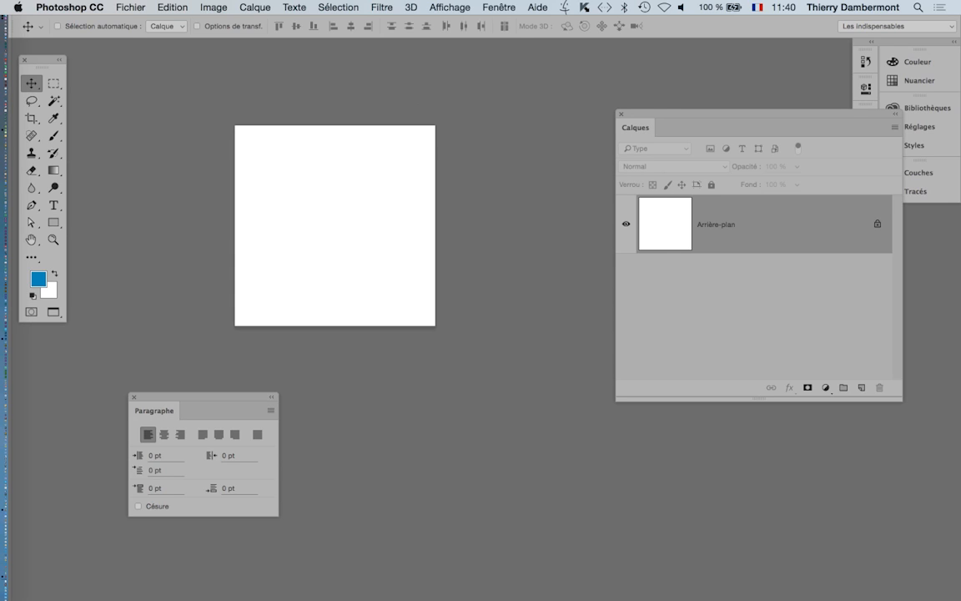
# Draw a large circular selection from the canvas centre with the Elliptical Marquee tool and roughly reposition it by eye.
pyautogui.press('m')
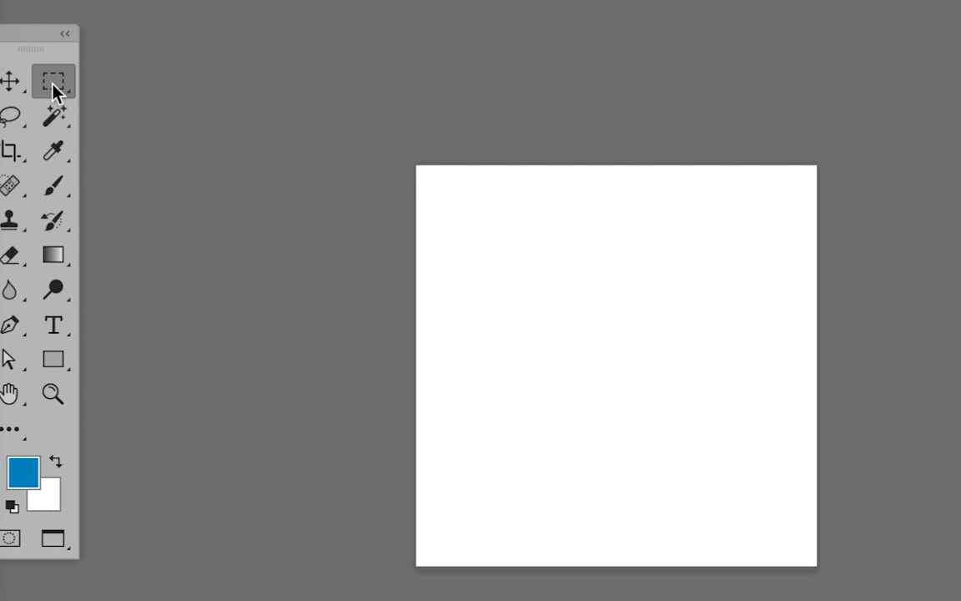
pyautogui.click(52, 84)
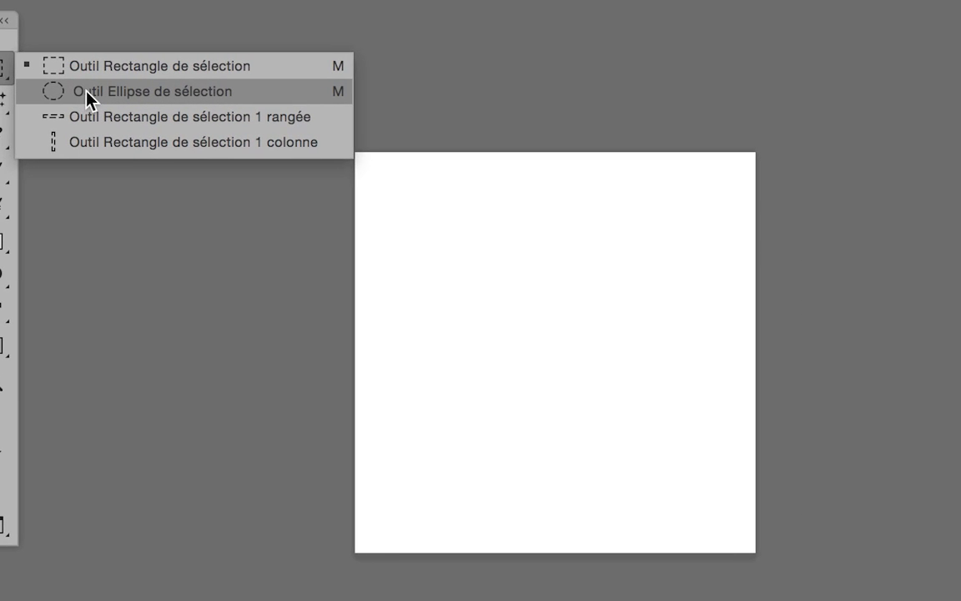
pyautogui.click(86, 91)
pyautogui.click(2, 71)
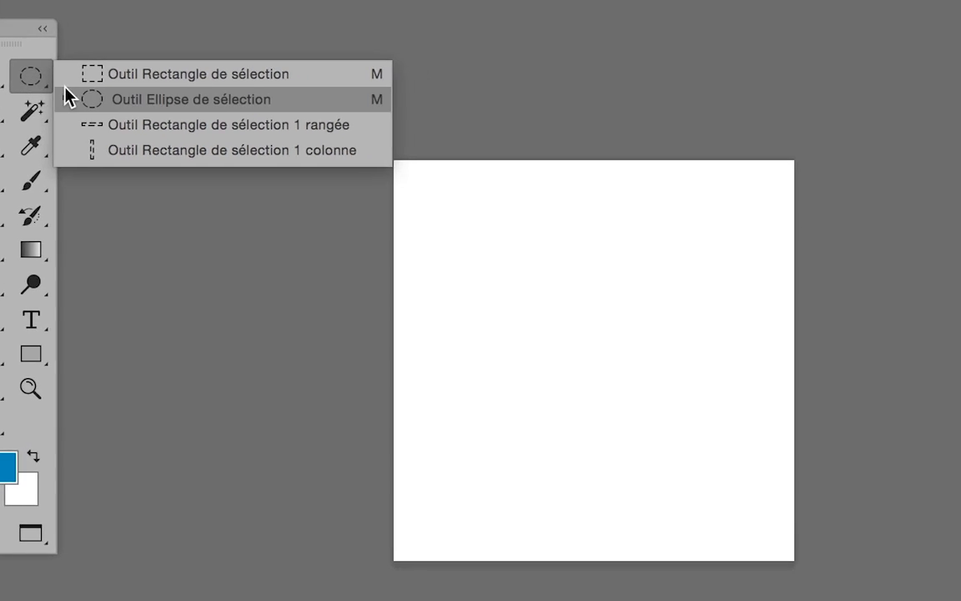
pyautogui.click(92, 101)
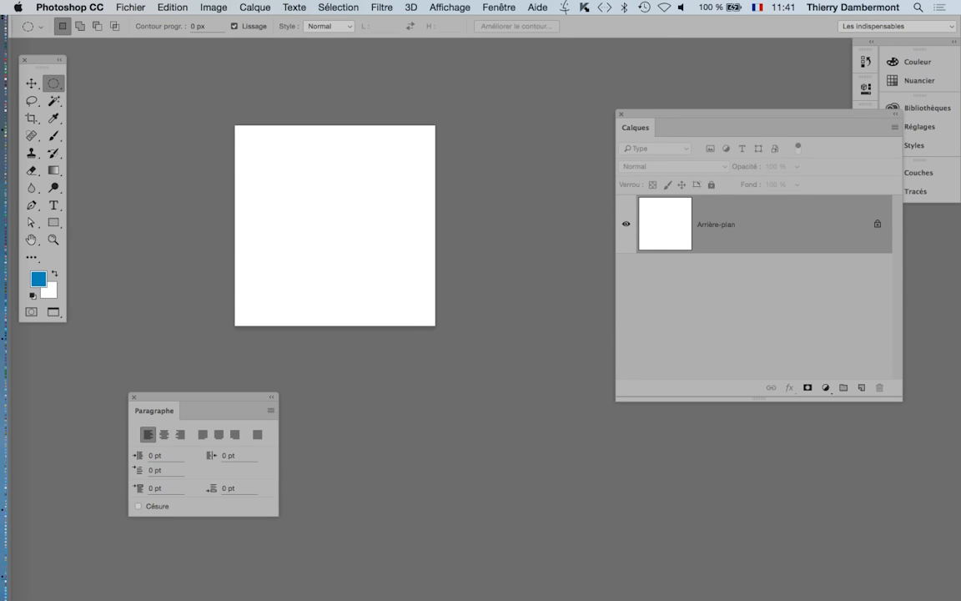
pyautogui.click(451, 8)
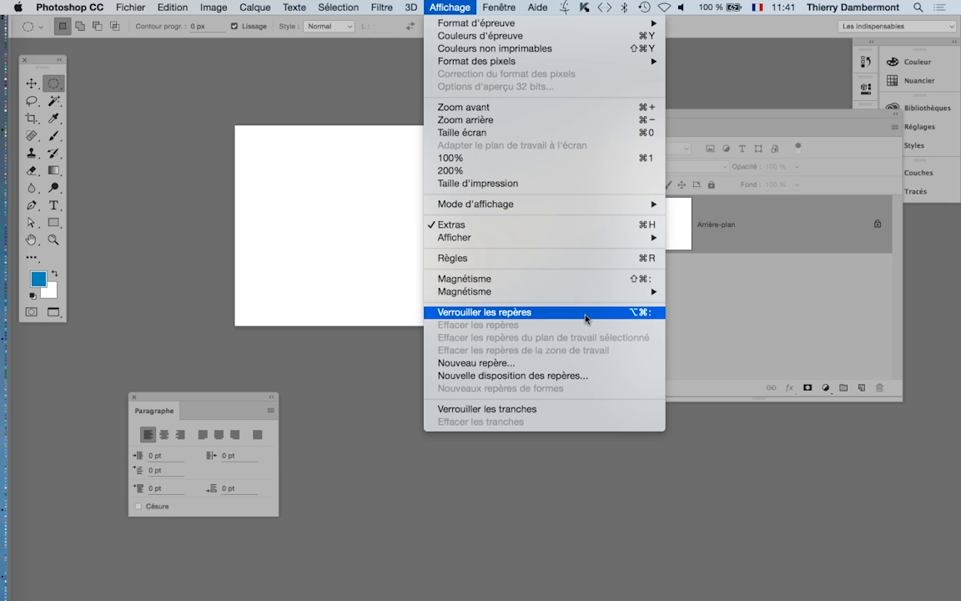
pyautogui.moveTo(564, 245)
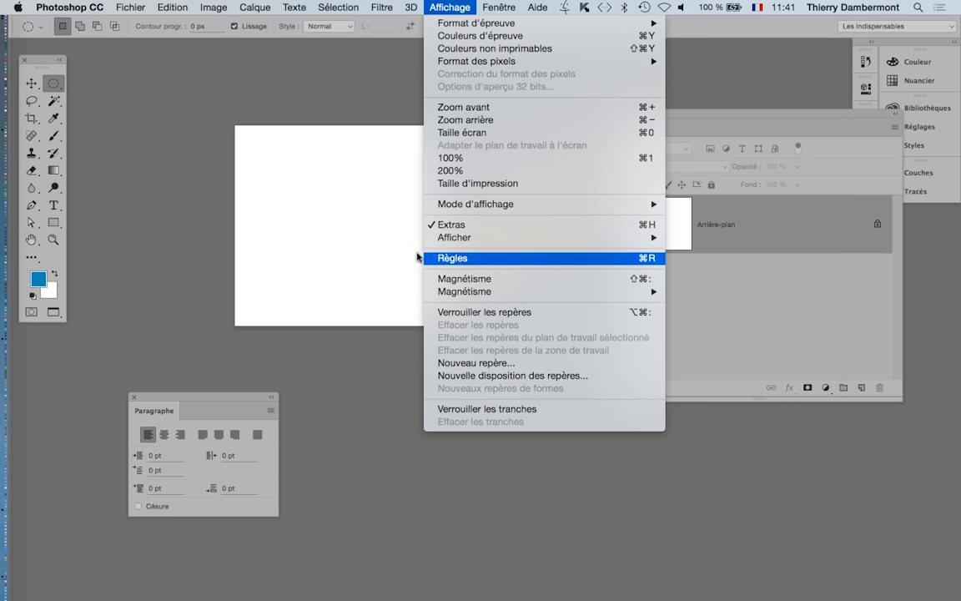
pyautogui.click(323, 105)
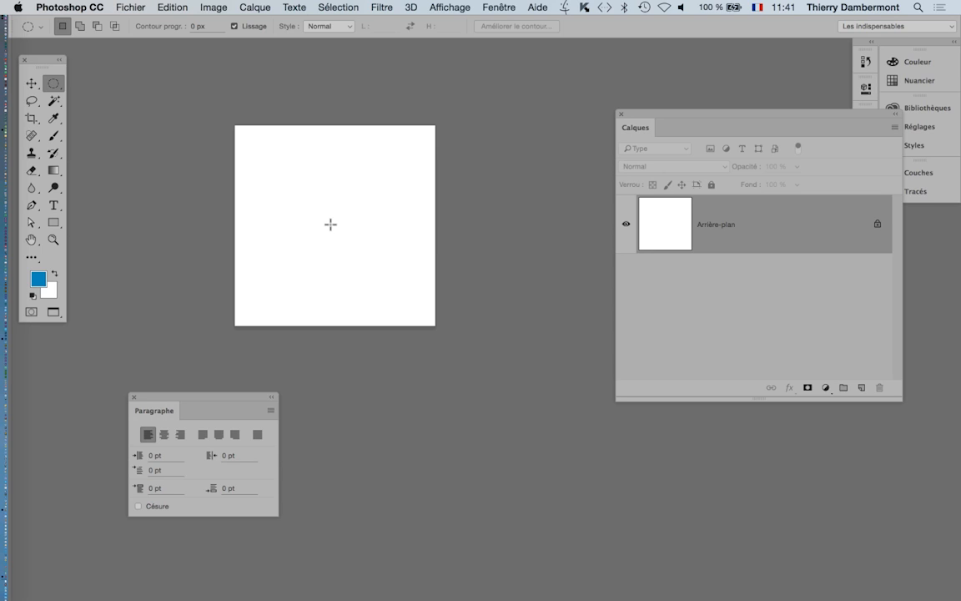
pyautogui.moveTo(332, 225); pyautogui.dragTo(429, 301)
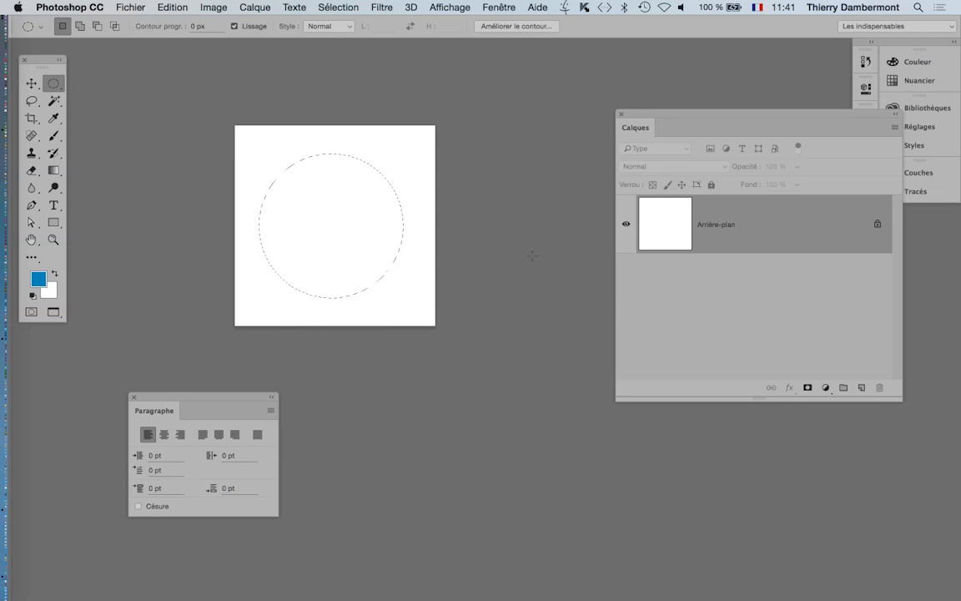
pyautogui.moveTo(343, 223); pyautogui.dragTo(337, 252)
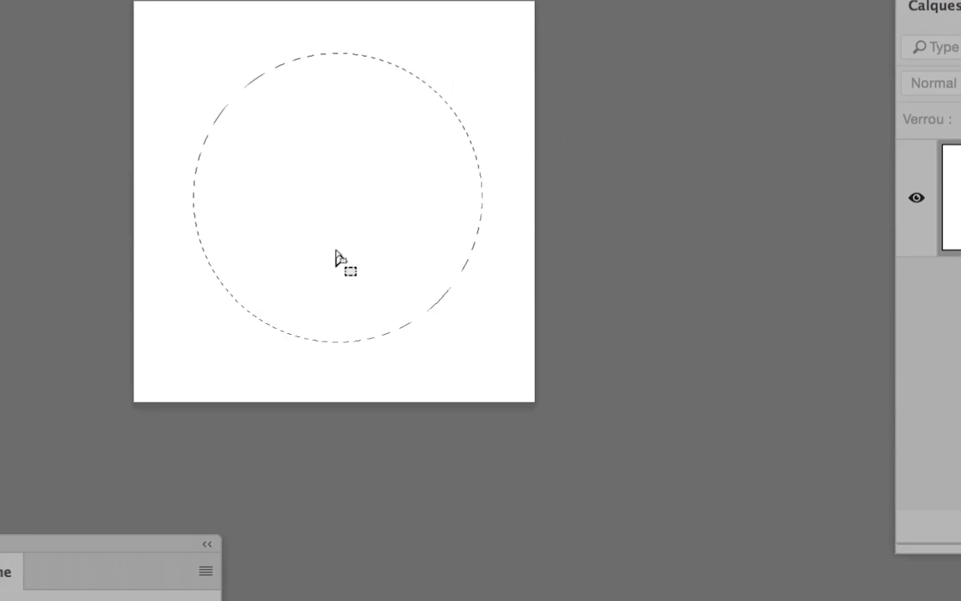
pyautogui.moveTo(281, 231)
pyautogui.mouseDown()
pyautogui.moveTo(308, 239)
pyautogui.moveTo(295, 239)
pyautogui.mouseUp()
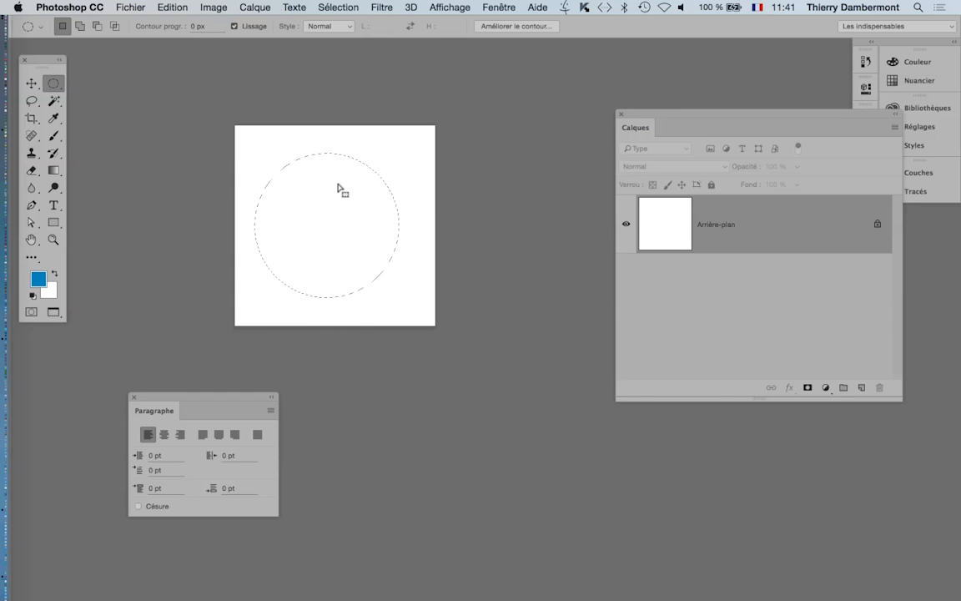
# Turn on snapping and move the circular selection so that it snaps to the centre of the canvas.
pyautogui.click(449, 7)
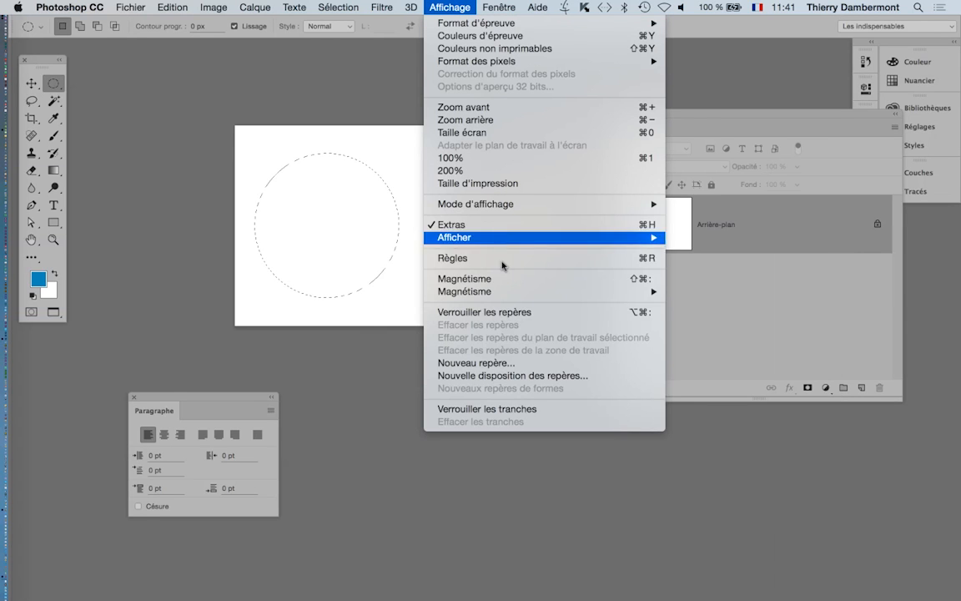
pyautogui.moveTo(485, 237)
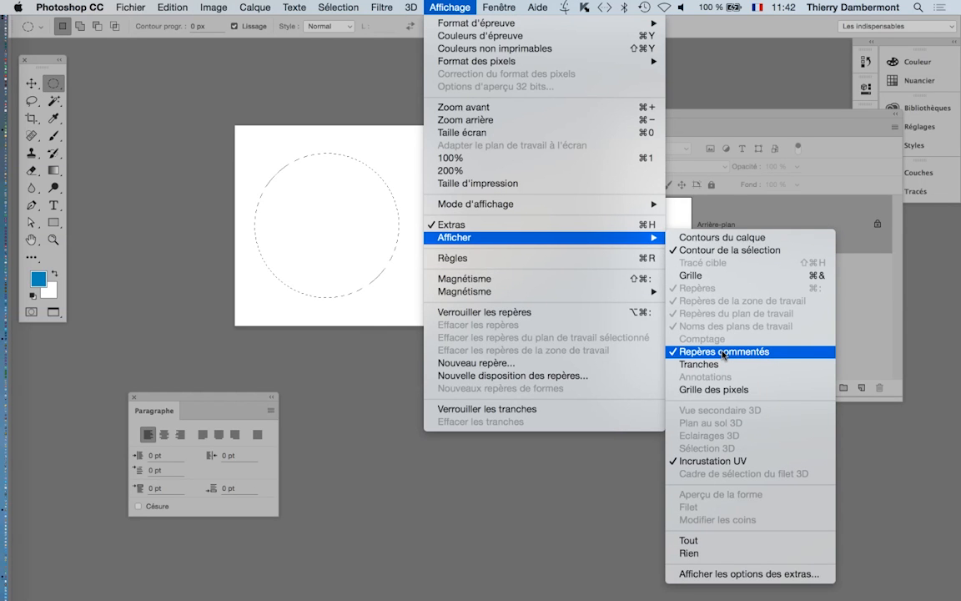
pyautogui.click(526, 279)
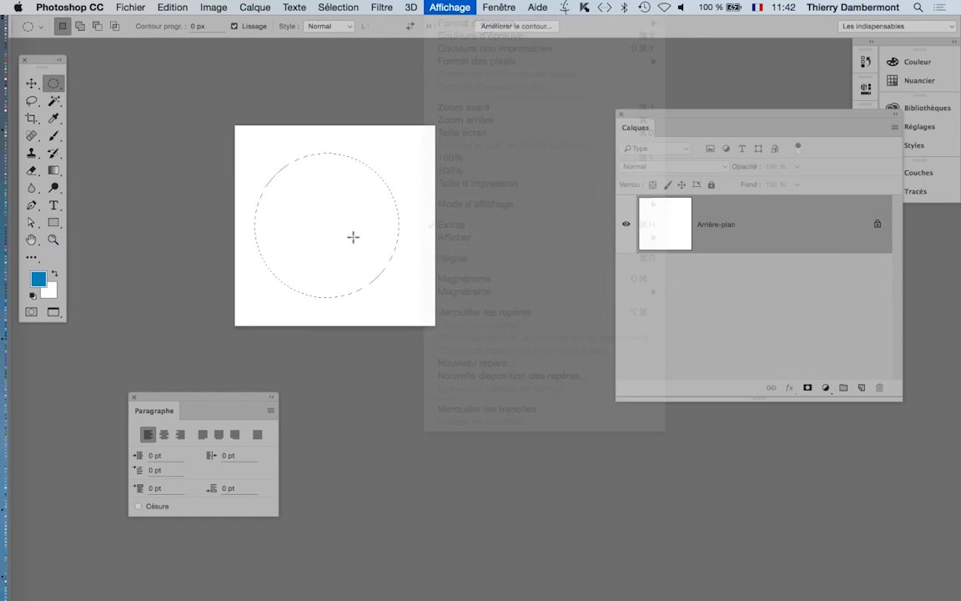
pyautogui.moveTo(313, 236)
pyautogui.mouseDown()
pyautogui.moveTo(336, 238)
pyautogui.moveTo(322, 240)
pyautogui.mouseUp()
pyautogui.click(444, 8)
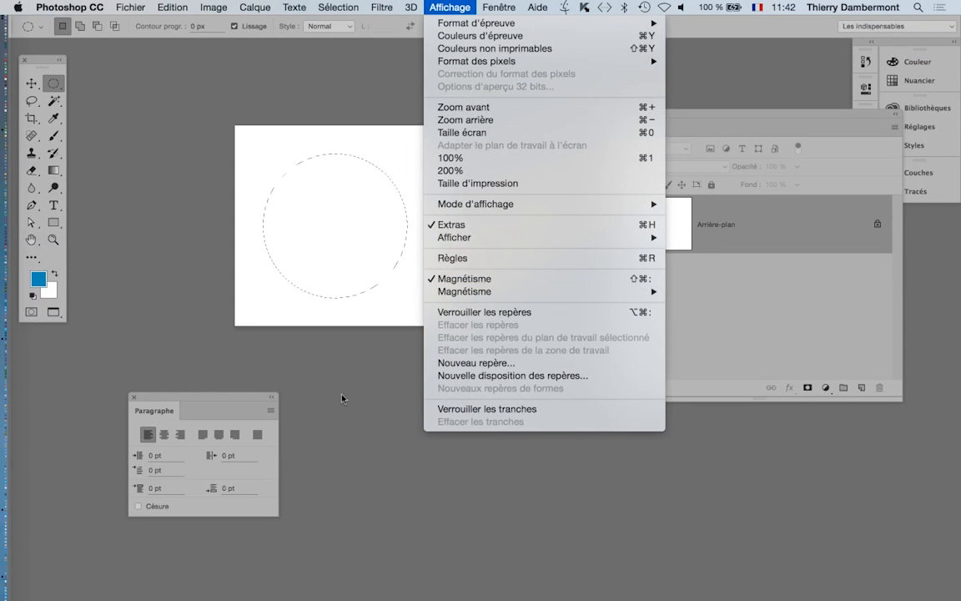
pyautogui.click(342, 399)
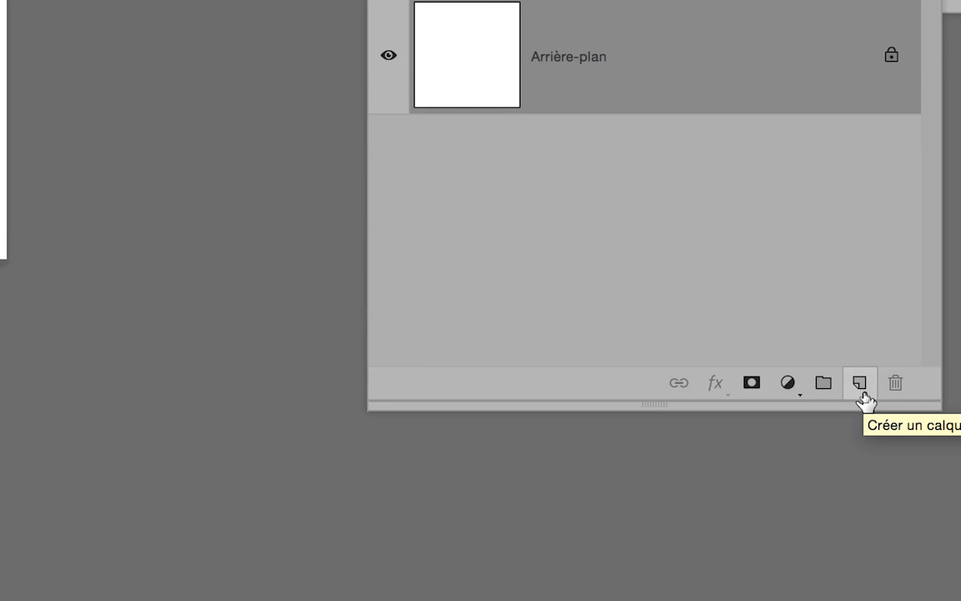
# Fill the circular selection with solid pink on a new layer, in Normal mode at 100% opacity, and deselect it.
pyautogui.click(860, 383)
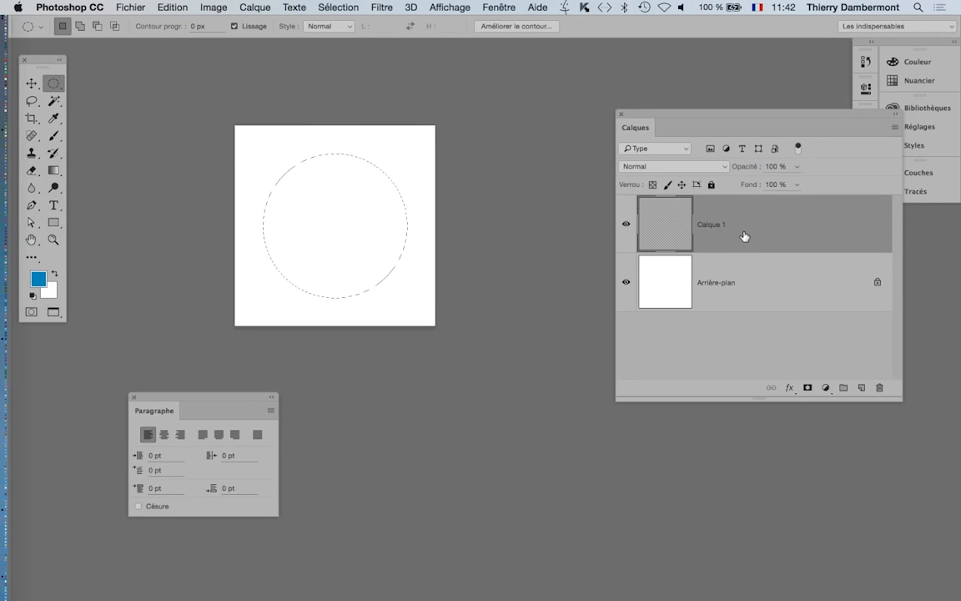
pyautogui.click(173, 7)
pyautogui.click(172, 204)
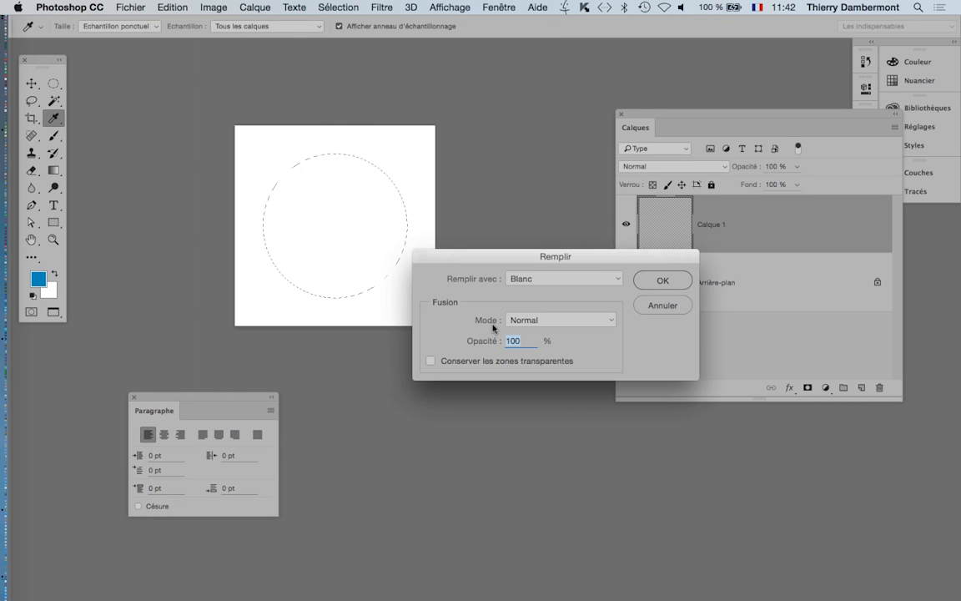
pyautogui.click(538, 280)
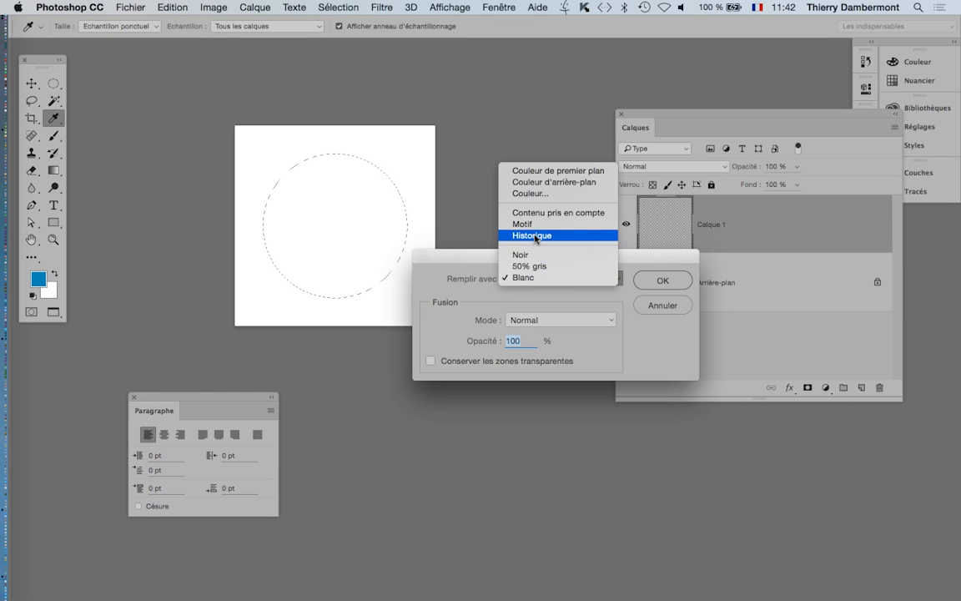
pyautogui.click(531, 193)
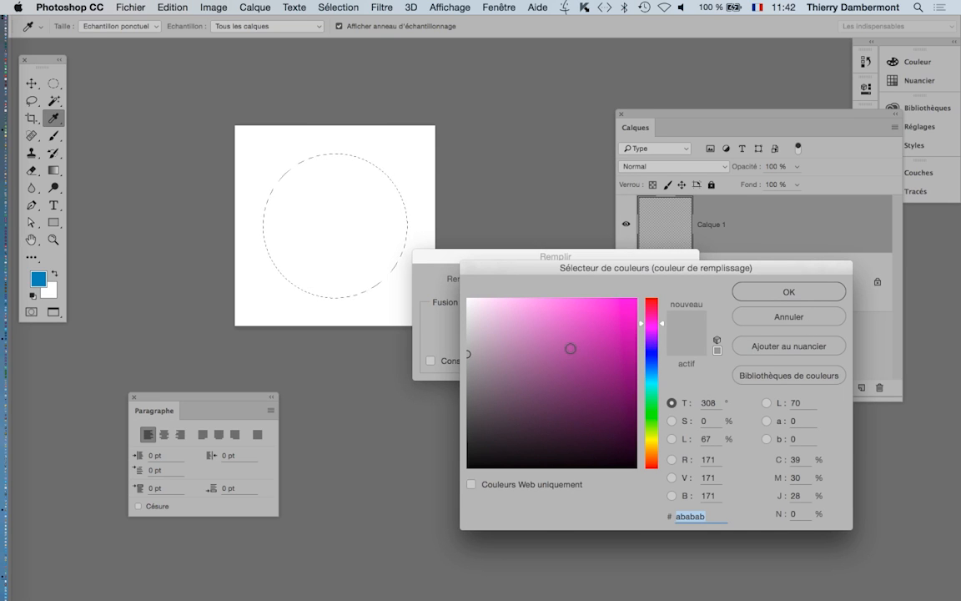
pyautogui.moveTo(651, 335); pyautogui.dragTo(652, 317)
pyautogui.click(543, 331)
pyautogui.click(789, 291)
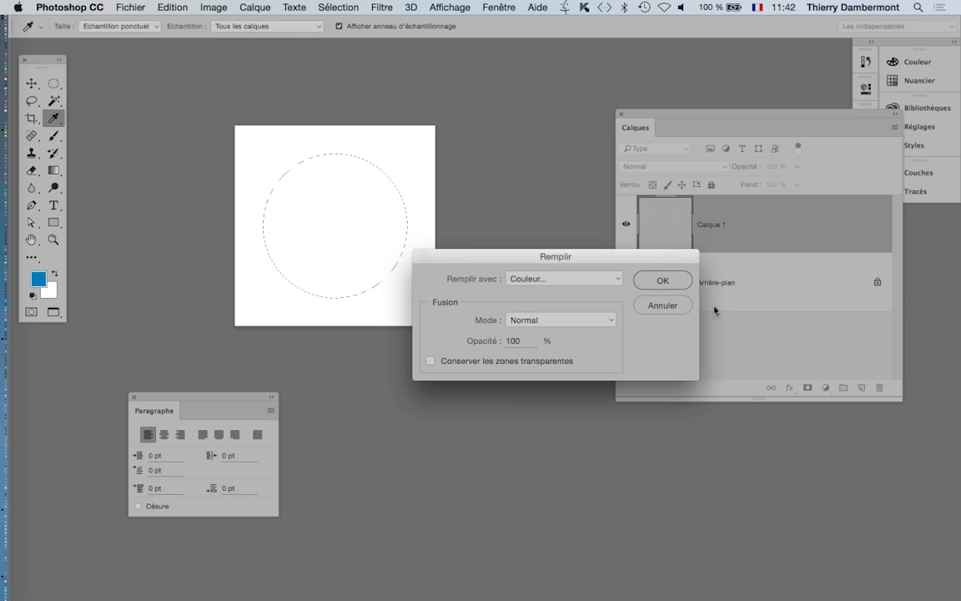
pyautogui.click(650, 282)
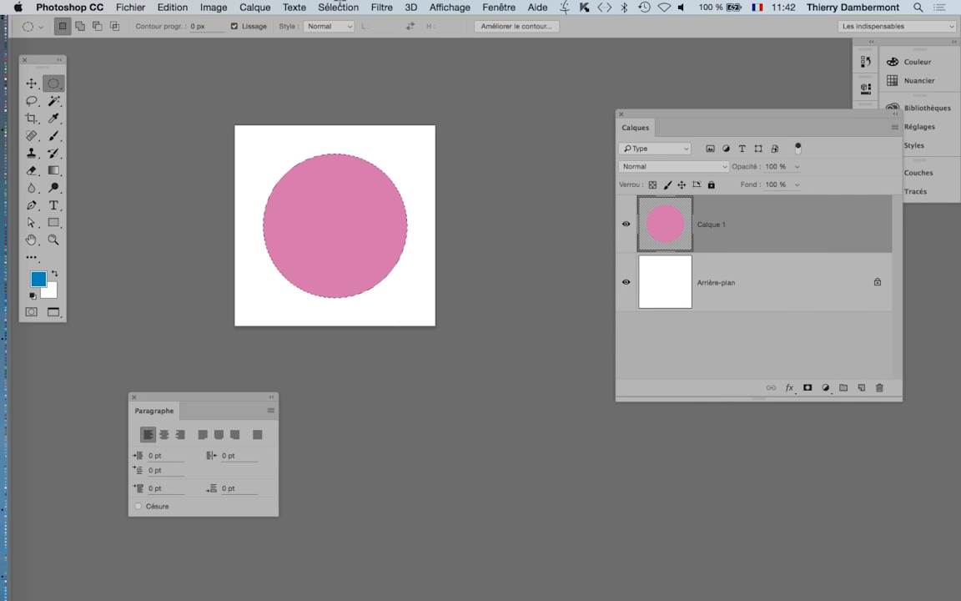
pyautogui.click(337, 8)
pyautogui.click(350, 36)
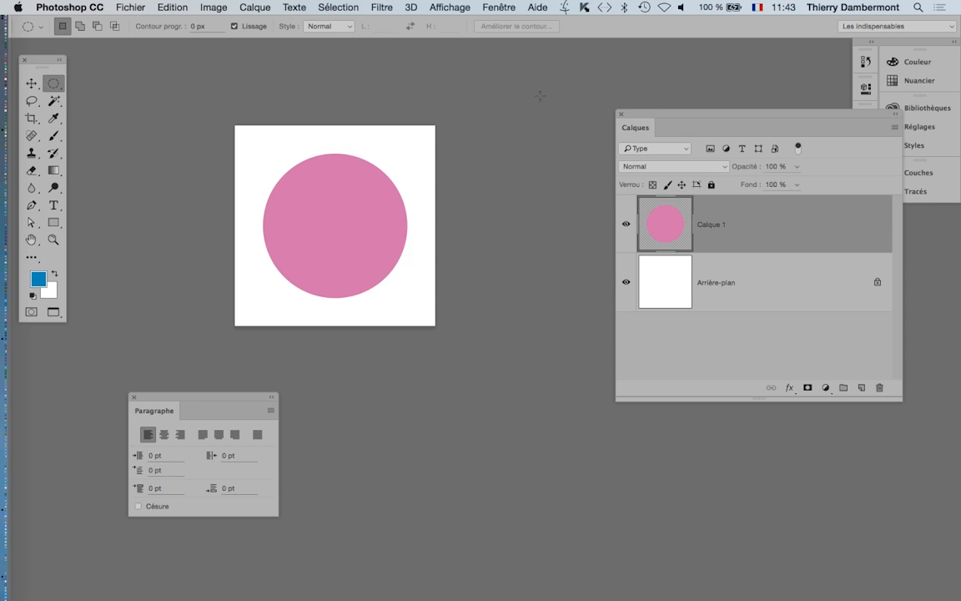
# Add the point text "carnivore" on a new text layer inside the pink circle.
pyautogui.click(53, 205)
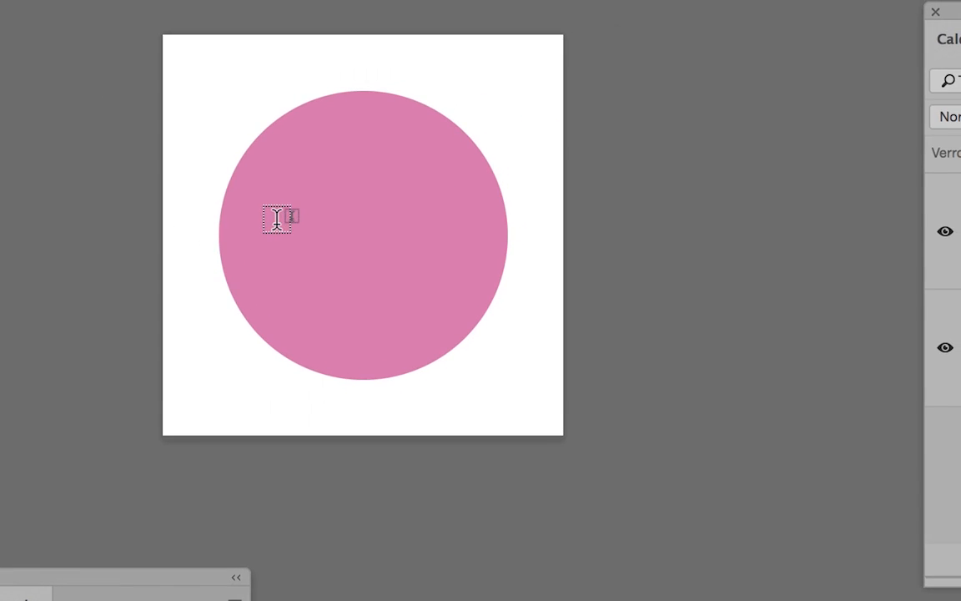
pyautogui.click(584, 247)
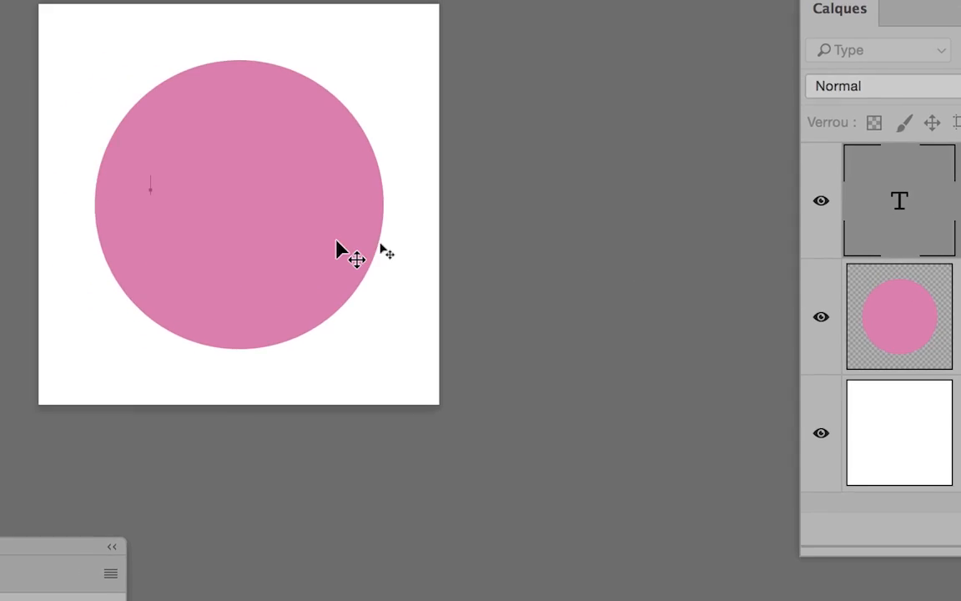
pyautogui.write('carnivor')
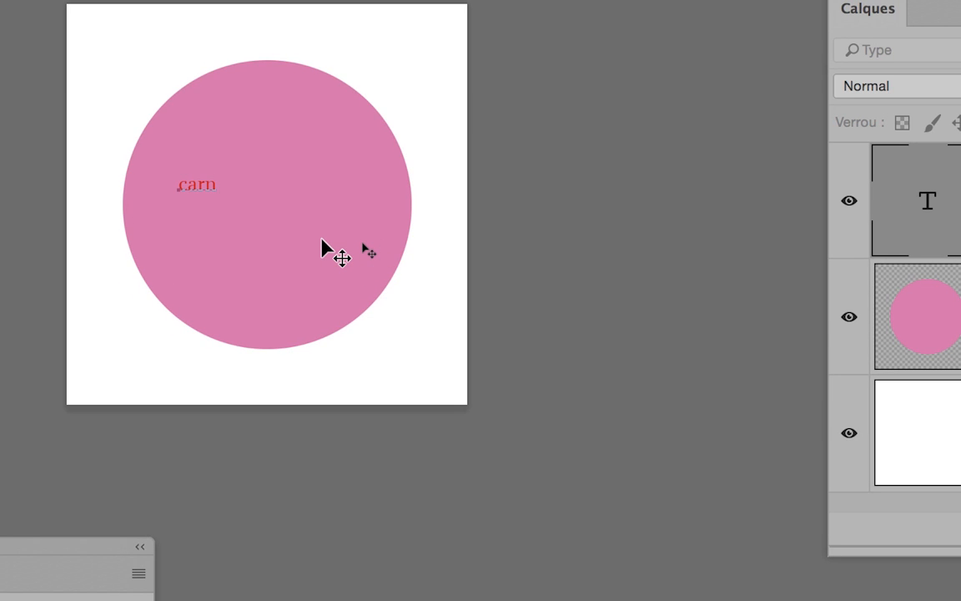
pyautogui.write('e')
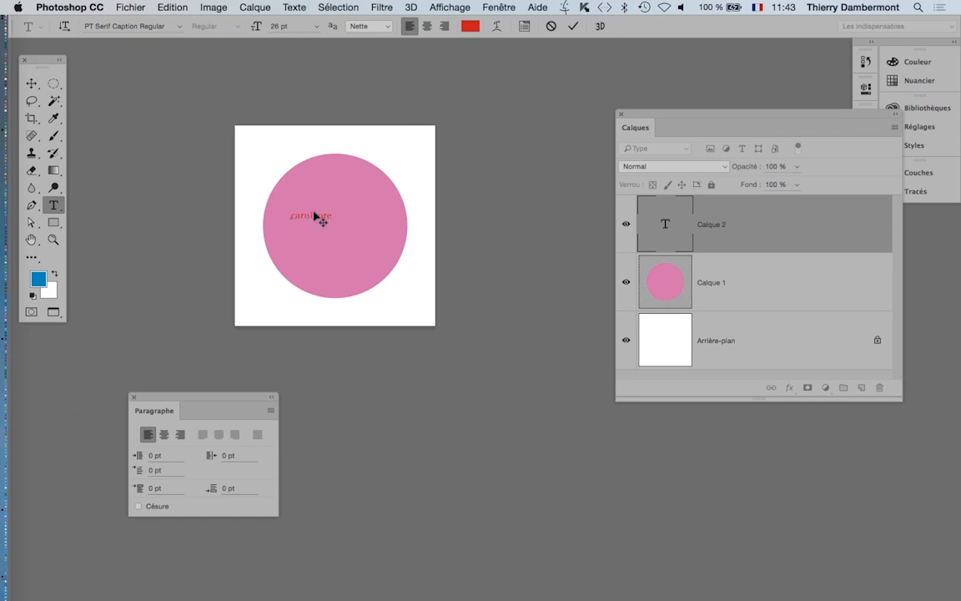
# Scale the "carnivore" text proportionally to about 305% and centre it on the canvas inside the pink circle.
pyautogui.click(163, 7)
pyautogui.click(212, 280)
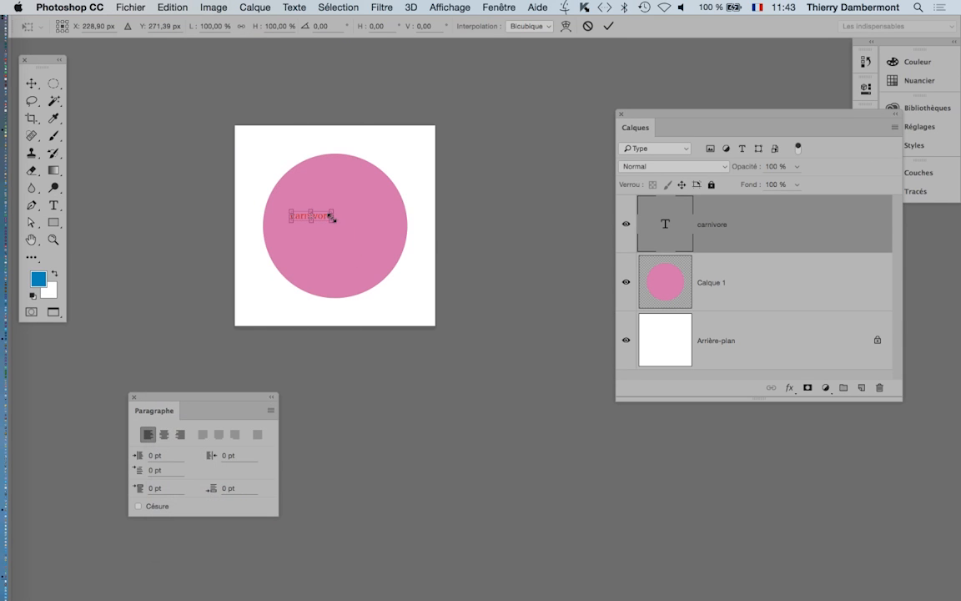
pyautogui.moveTo(332, 220); pyautogui.dragTo(386, 232)
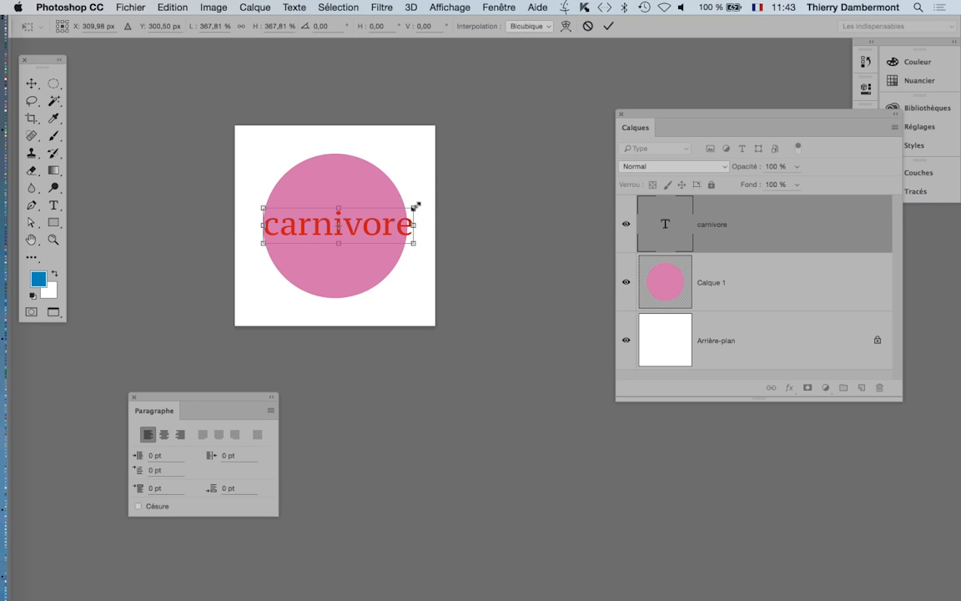
pyautogui.moveTo(415, 206); pyautogui.dragTo(373, 231)
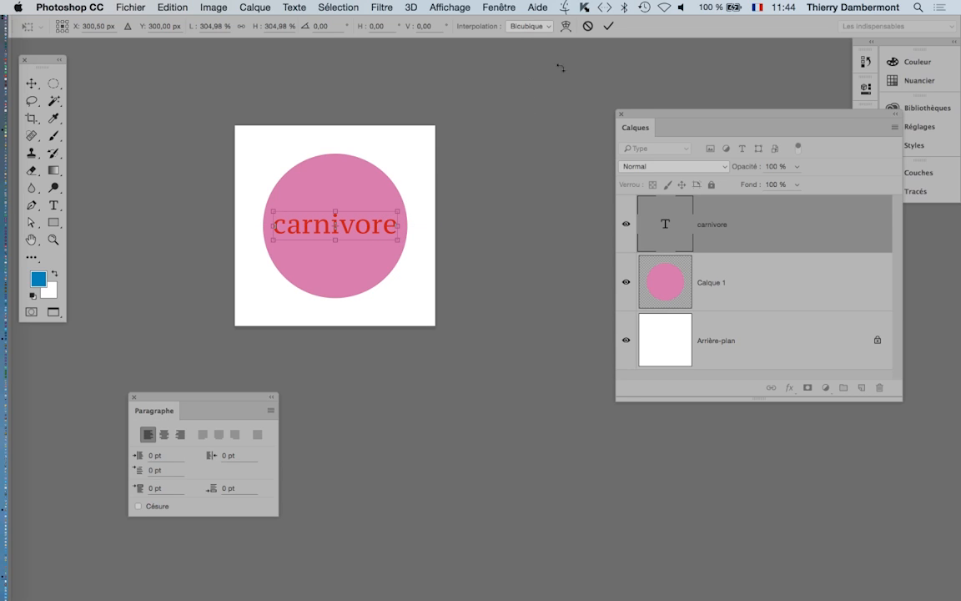
pyautogui.click(608, 27)
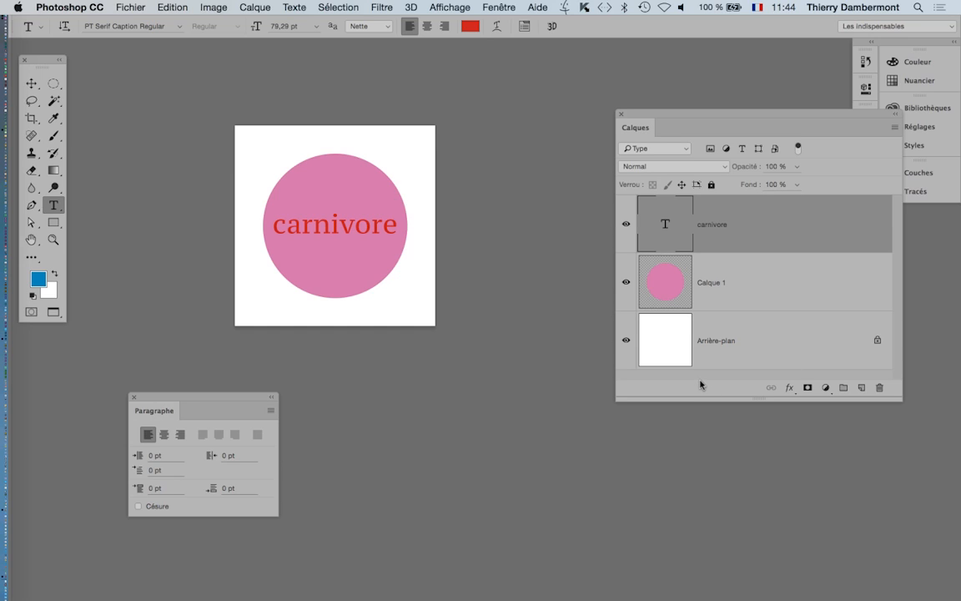
# Open the layer style blending options for the pink circle's layer and arrange the dialog and the image side by side.
pyautogui.click(706, 280)
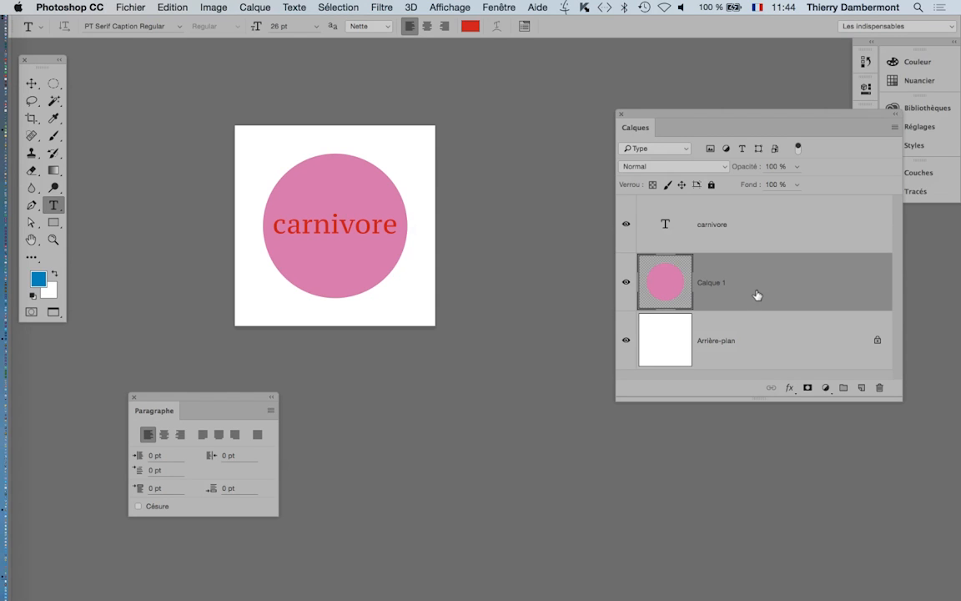
pyautogui.click(254, 7)
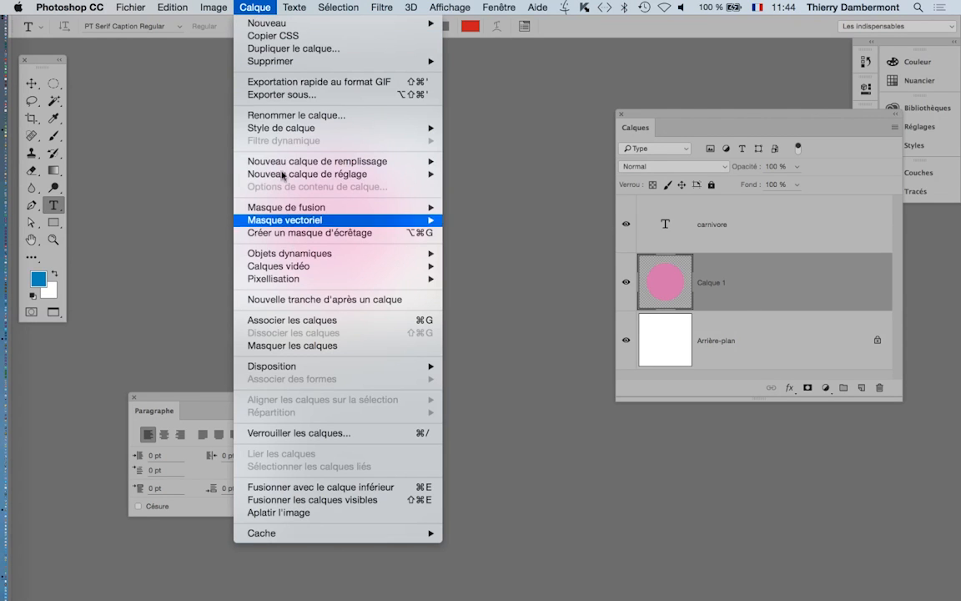
pyautogui.moveTo(334, 129)
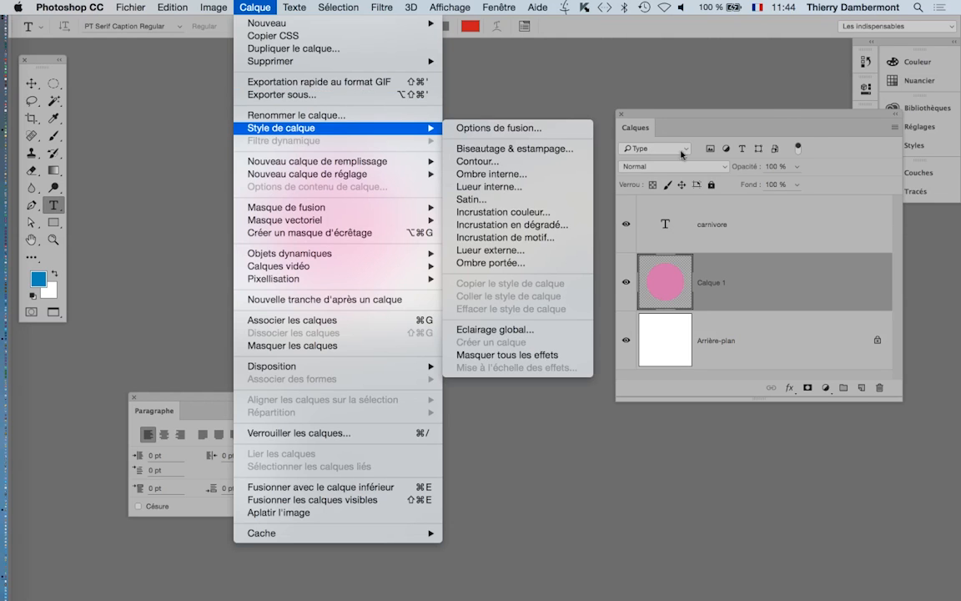
pyautogui.click(759, 112)
pyautogui.moveTo(759, 112); pyautogui.dragTo(691, 71)
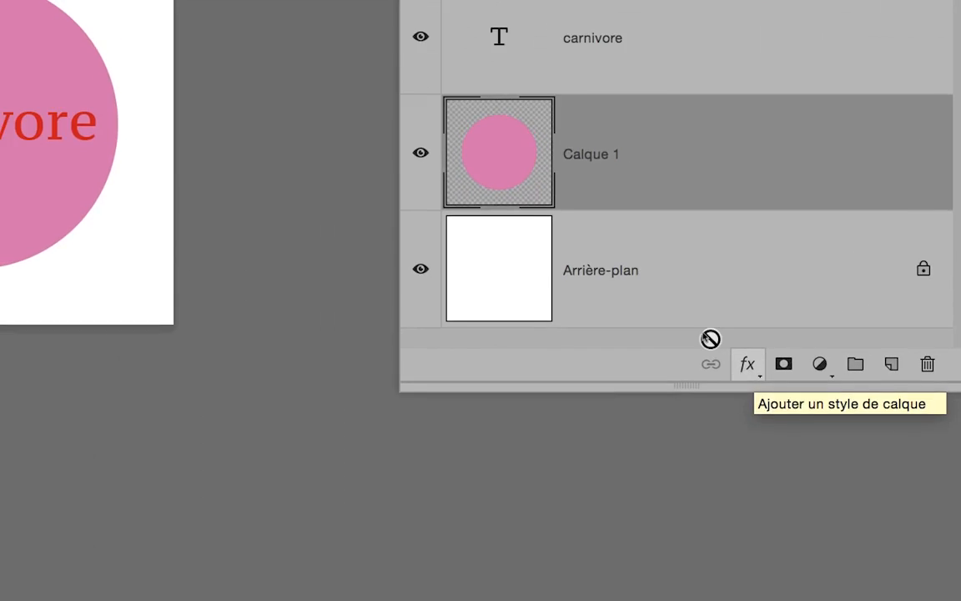
pyautogui.click(703, 334)
pyautogui.click(714, 262)
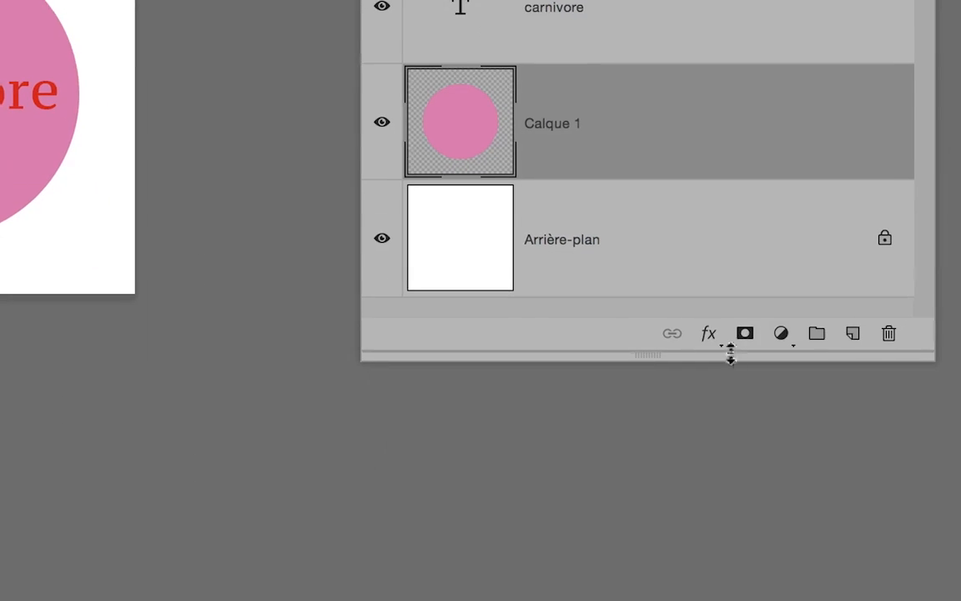
pyautogui.click(732, 430)
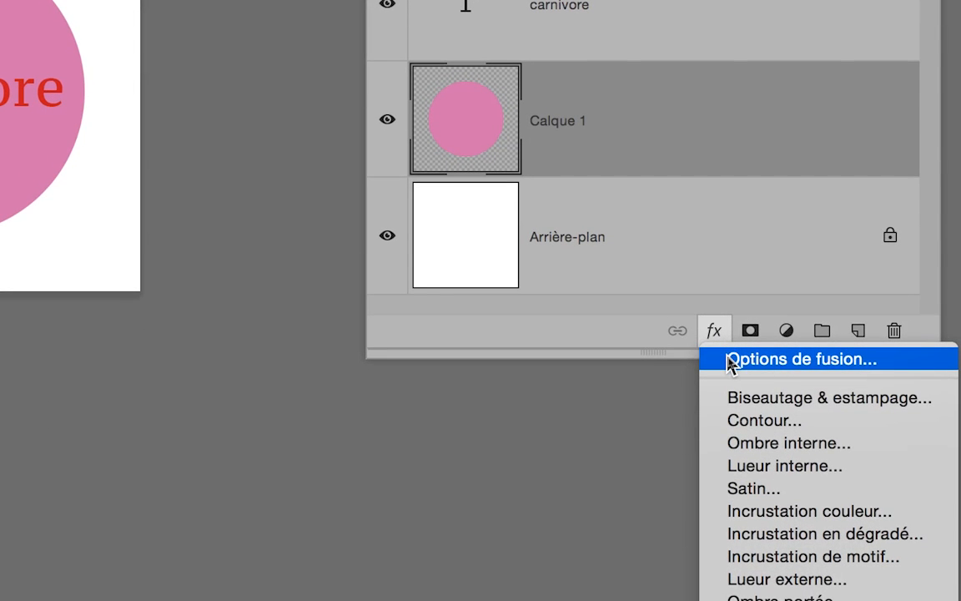
pyautogui.click(730, 360)
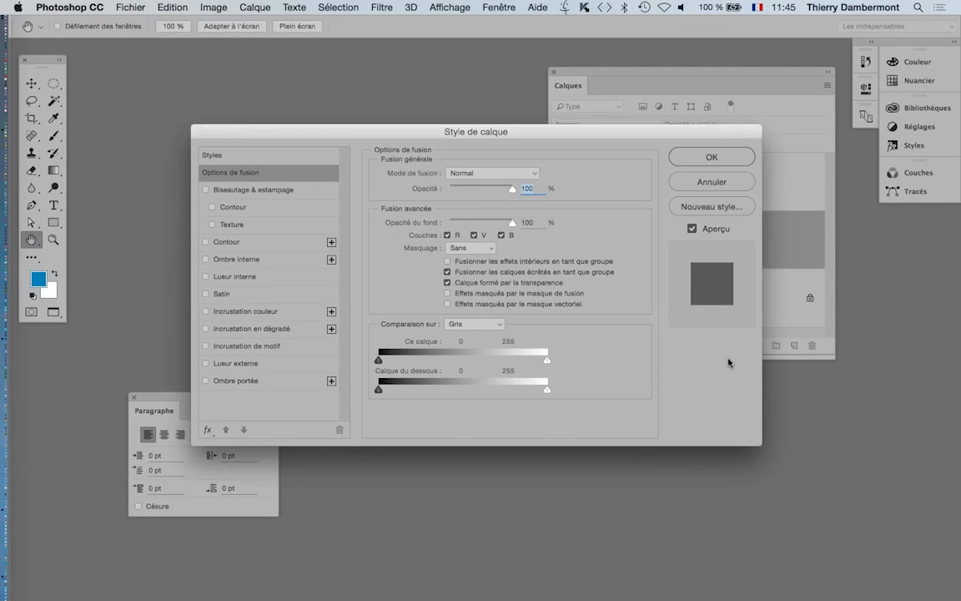
pyautogui.moveTo(563, 130); pyautogui.dragTo(739, 203)
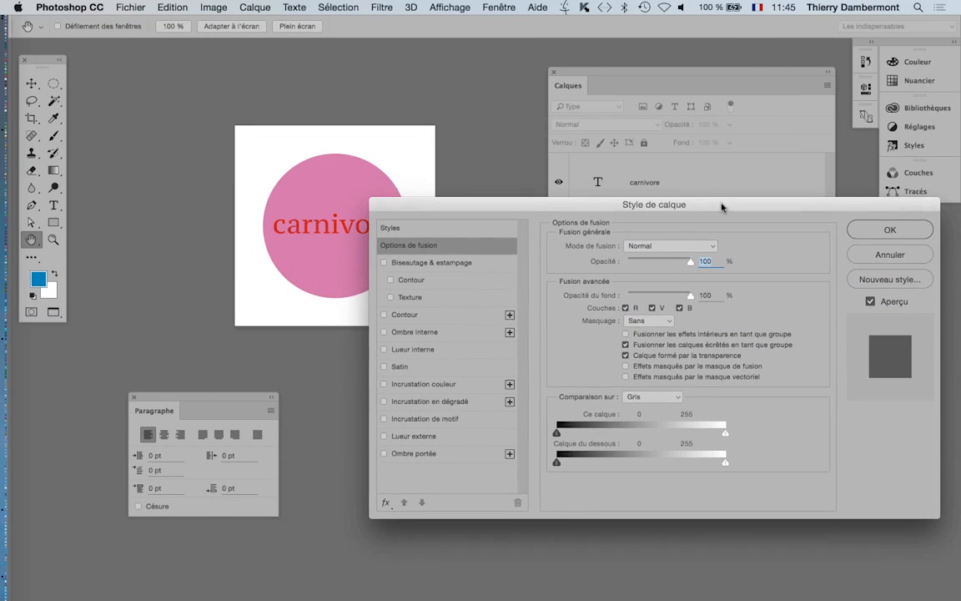
pyautogui.moveTo(311, 202); pyautogui.dragTo(193, 149)
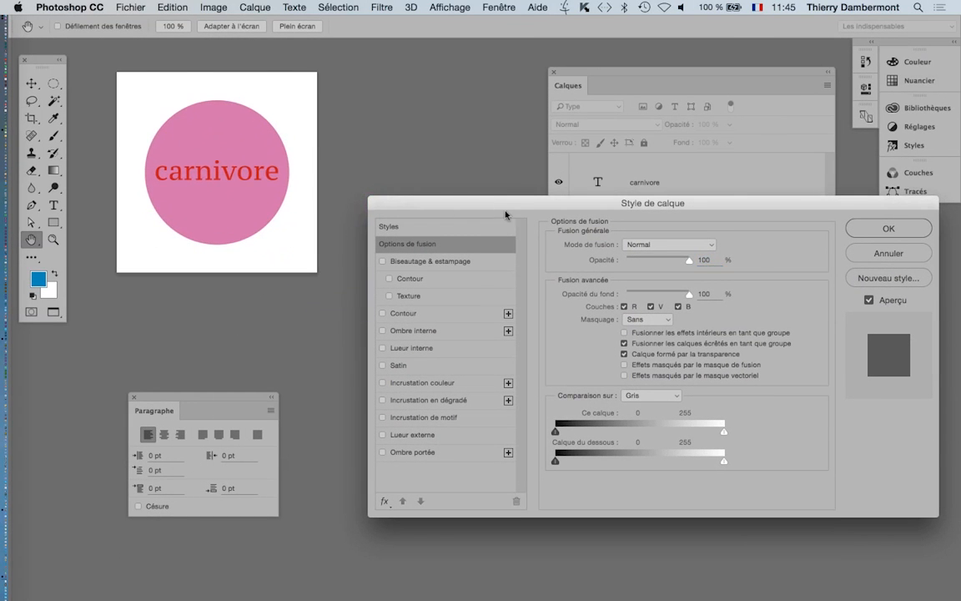
pyautogui.moveTo(505, 206); pyautogui.dragTo(480, 103)
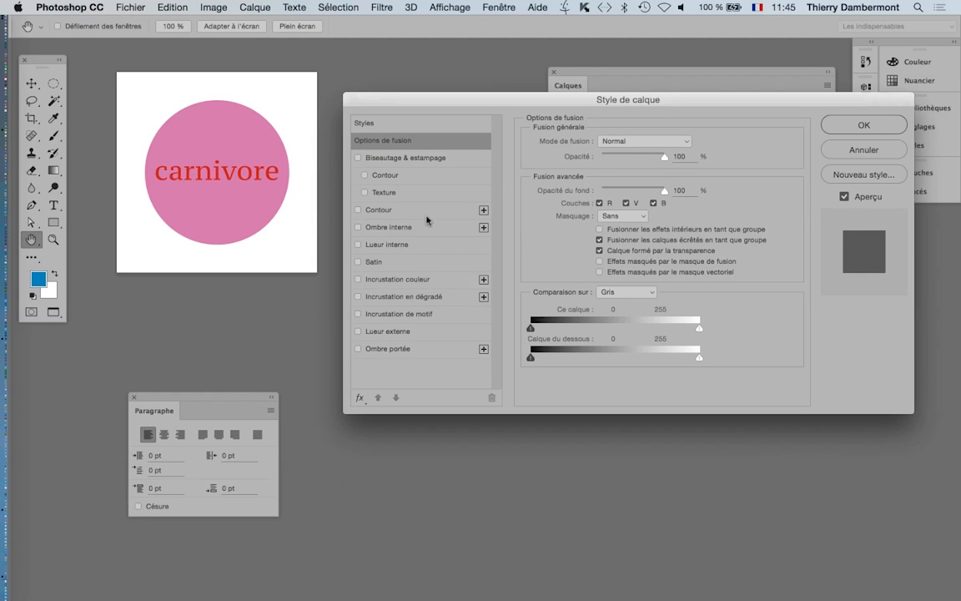
# Enable Bevel & Emboss with Texture on the circle and choose the grey woven pattern for the texture.
pyautogui.click(382, 193)
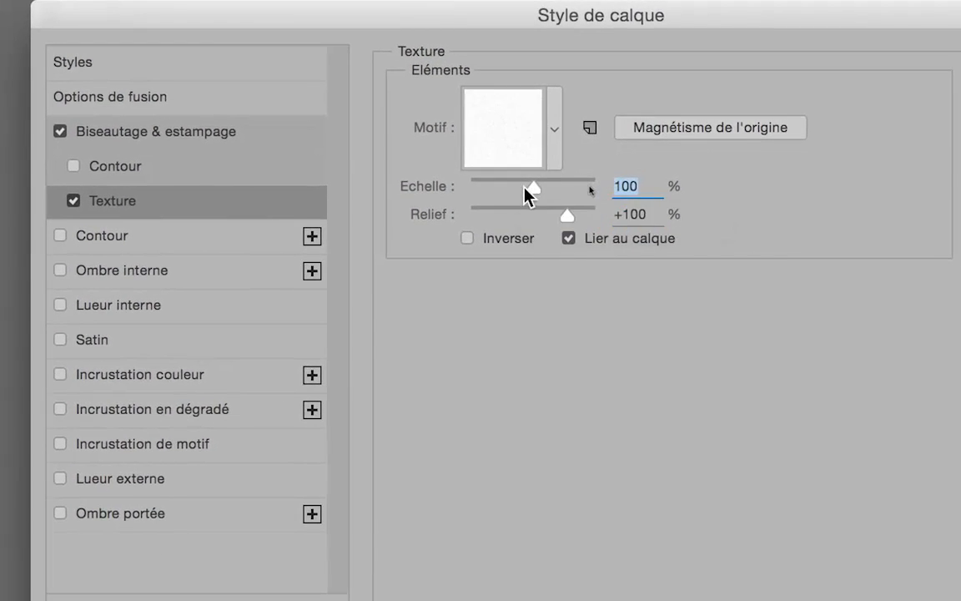
pyautogui.moveTo(525, 189); pyautogui.dragTo(520, 189)
pyautogui.click(555, 158)
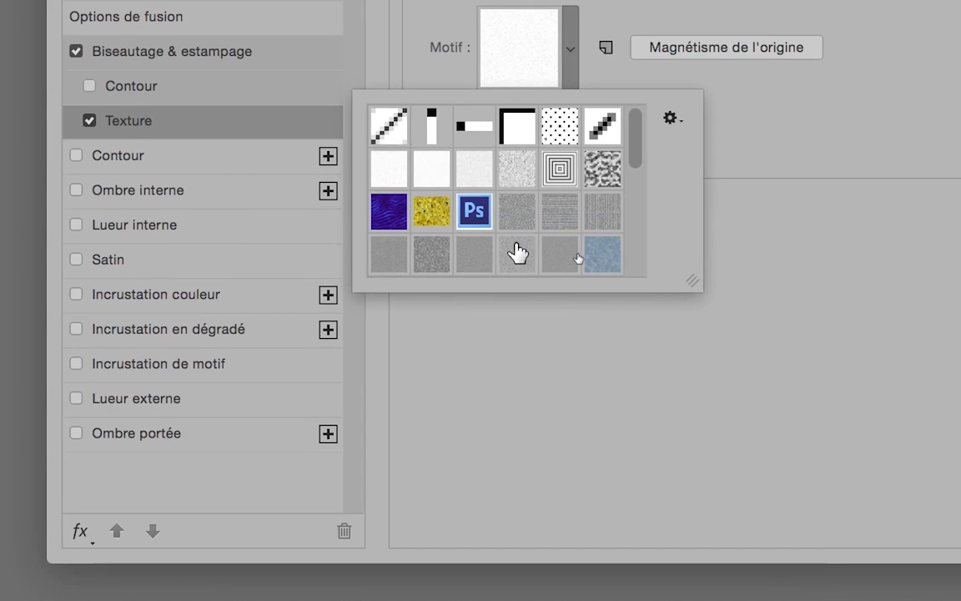
pyautogui.scroll(-2, 517, 252)
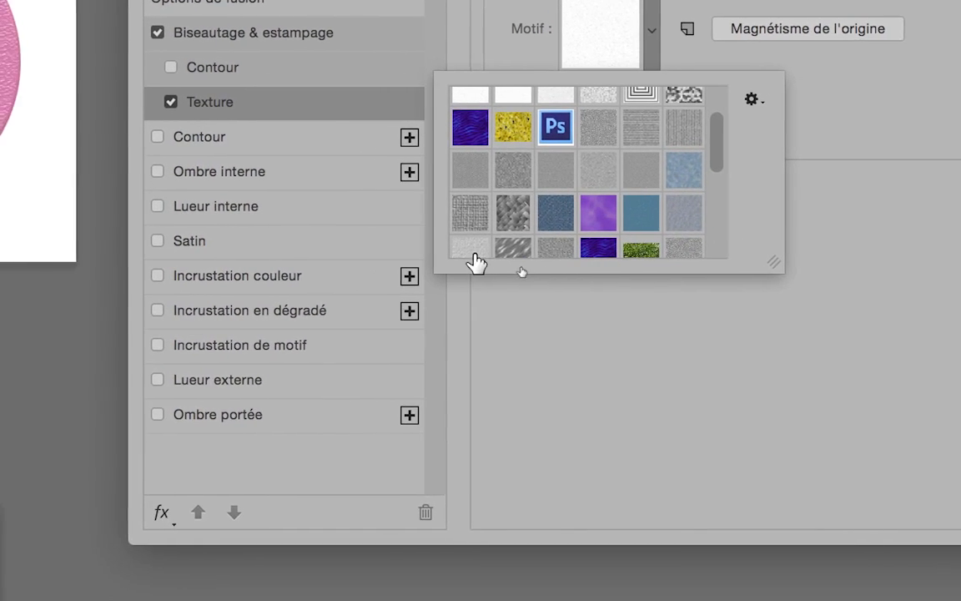
pyautogui.click(508, 250)
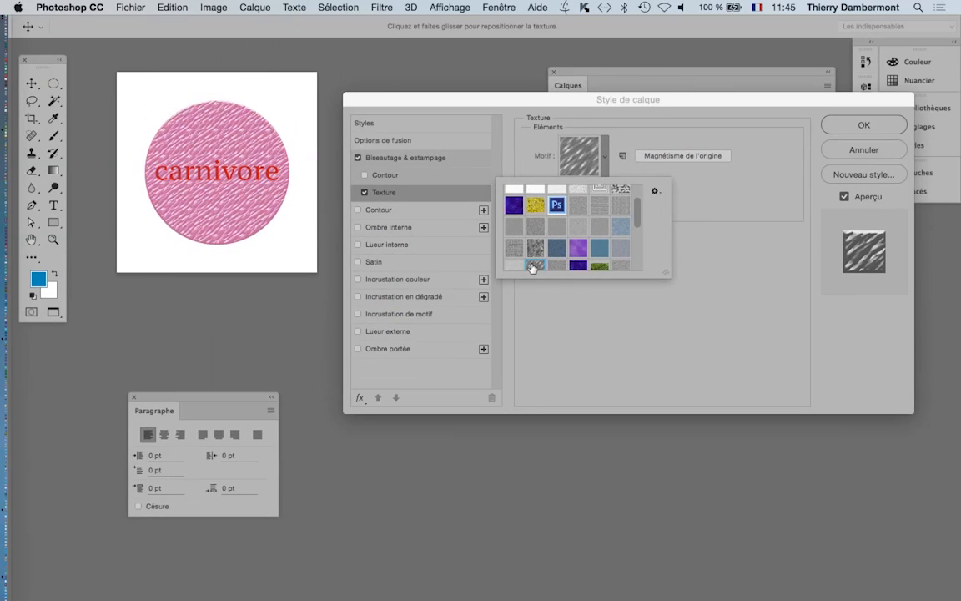
pyautogui.click(538, 254)
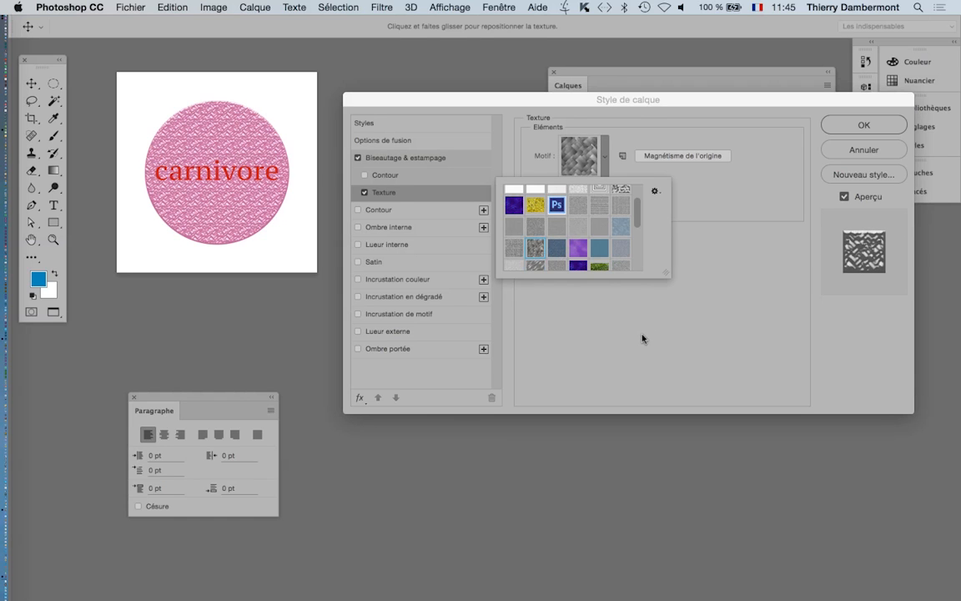
# Set the circle texture's scale to 187% and its depth to -10%.
pyautogui.click(577, 300)
pyautogui.click(597, 187)
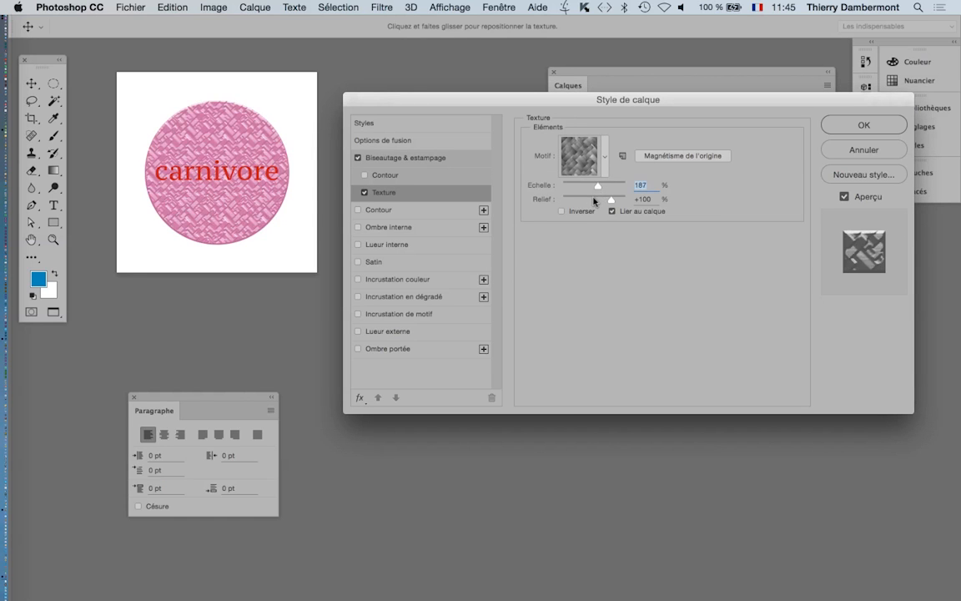
pyautogui.moveTo(611, 198); pyautogui.dragTo(593, 202)
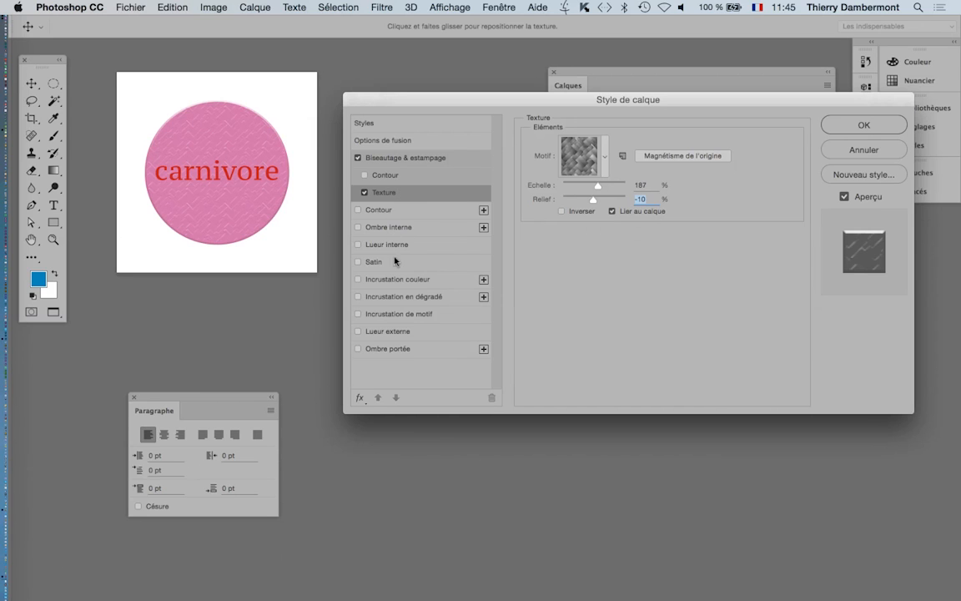
# Add a drop shadow and a Normal-mode colour overlay in red #db2626 at 100% opacity to the circle.
pyautogui.click(410, 350)
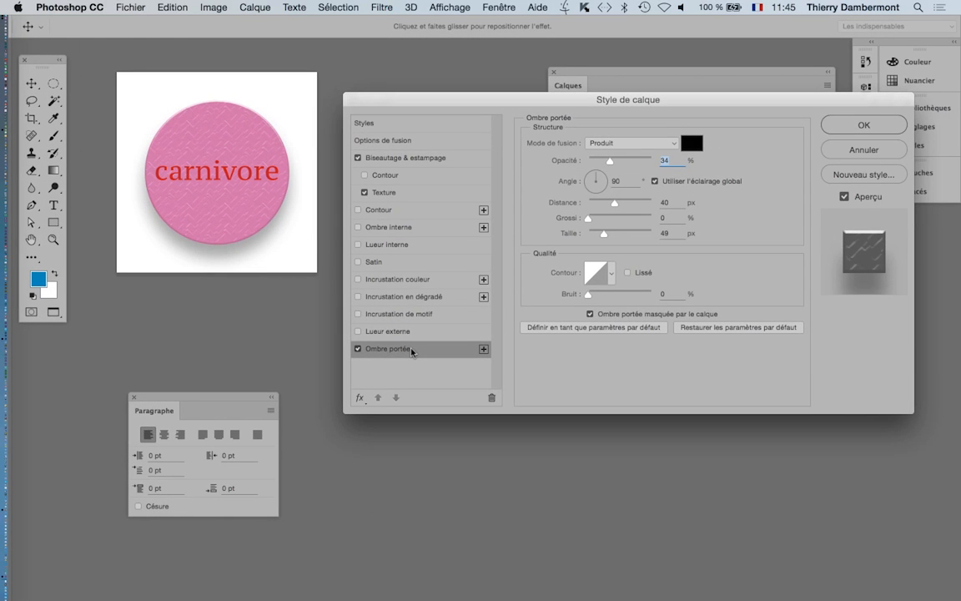
pyautogui.click(402, 282)
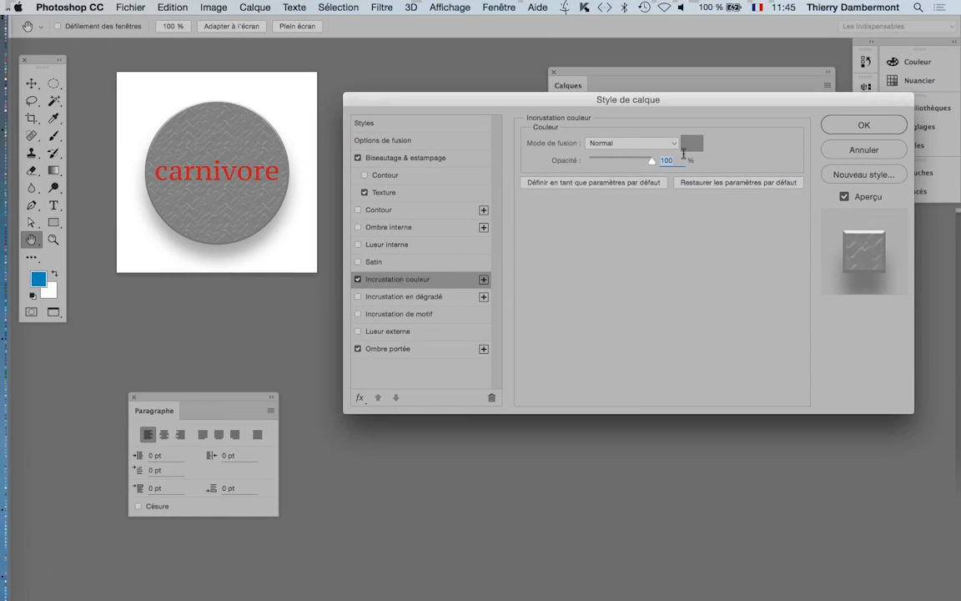
pyautogui.click(698, 145)
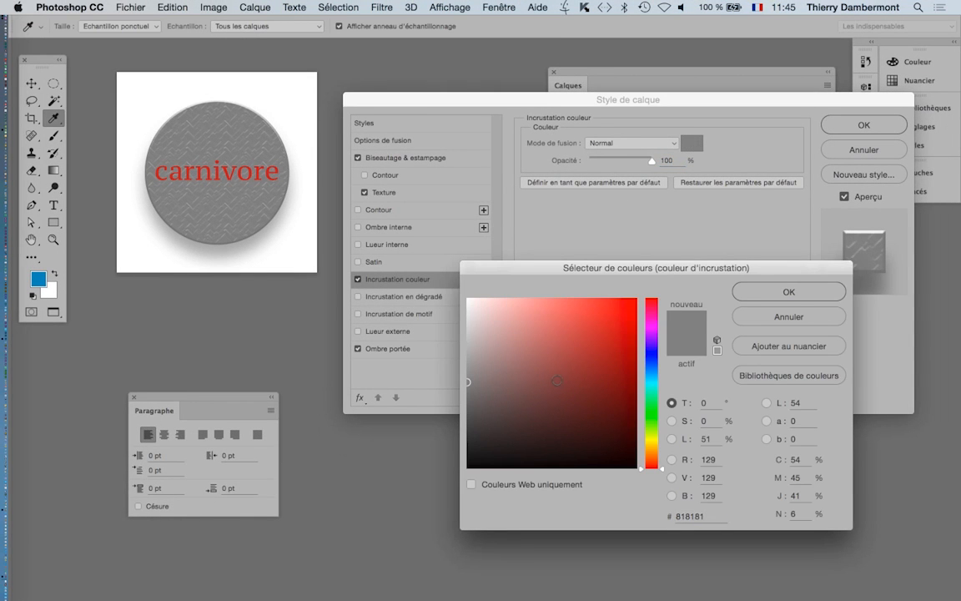
pyautogui.moveTo(621, 316); pyautogui.dragTo(650, 286)
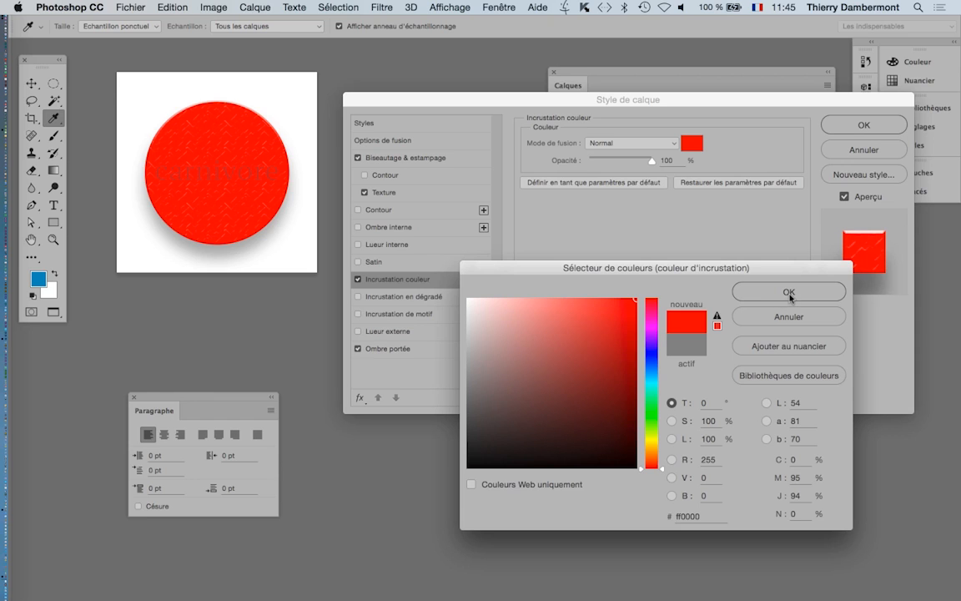
pyautogui.click(617, 309)
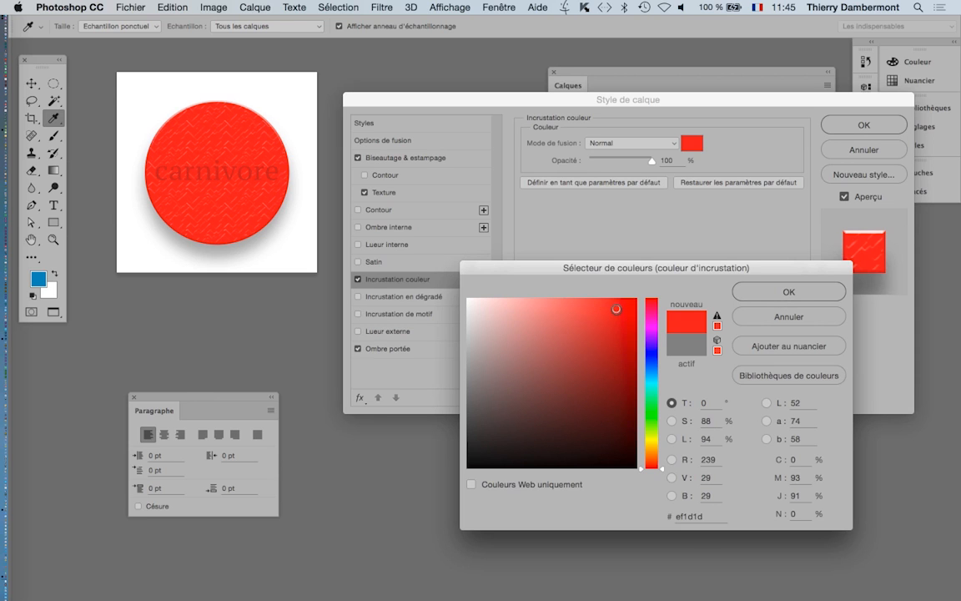
pyautogui.moveTo(616, 309)
pyautogui.mouseDown()
pyautogui.moveTo(609, 325)
pyautogui.moveTo(633, 299)
pyautogui.mouseUp()
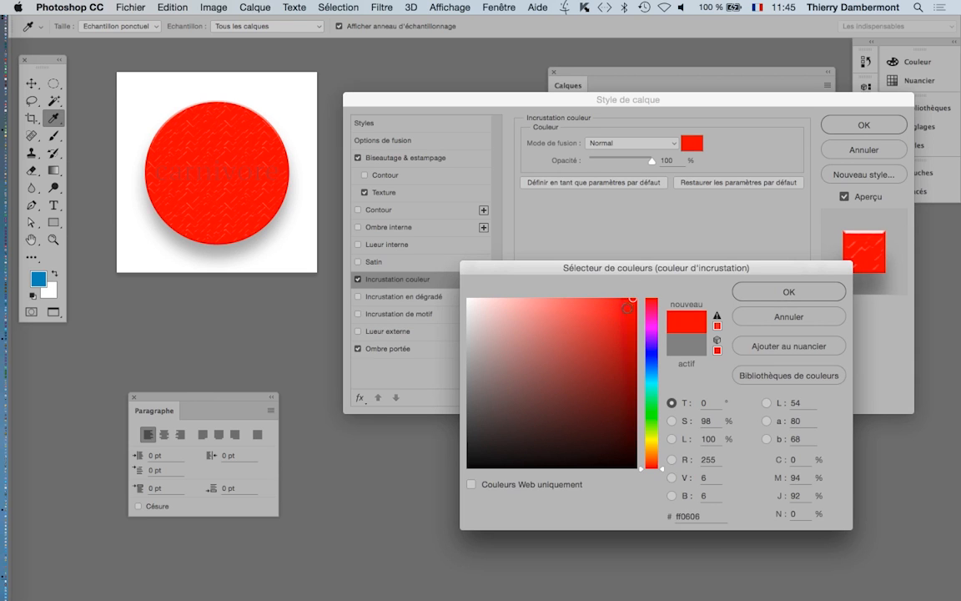
pyautogui.click(608, 322)
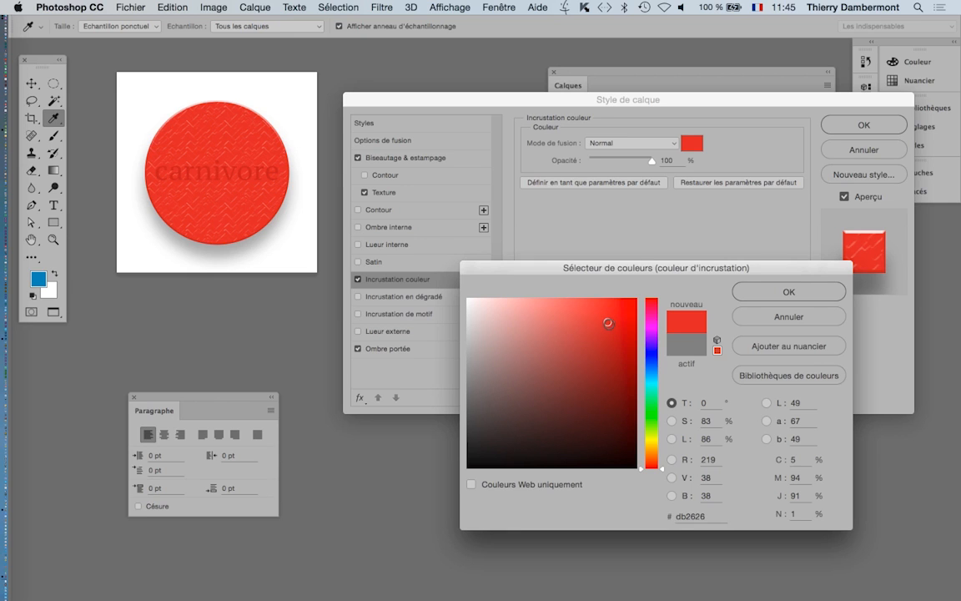
pyautogui.click(763, 290)
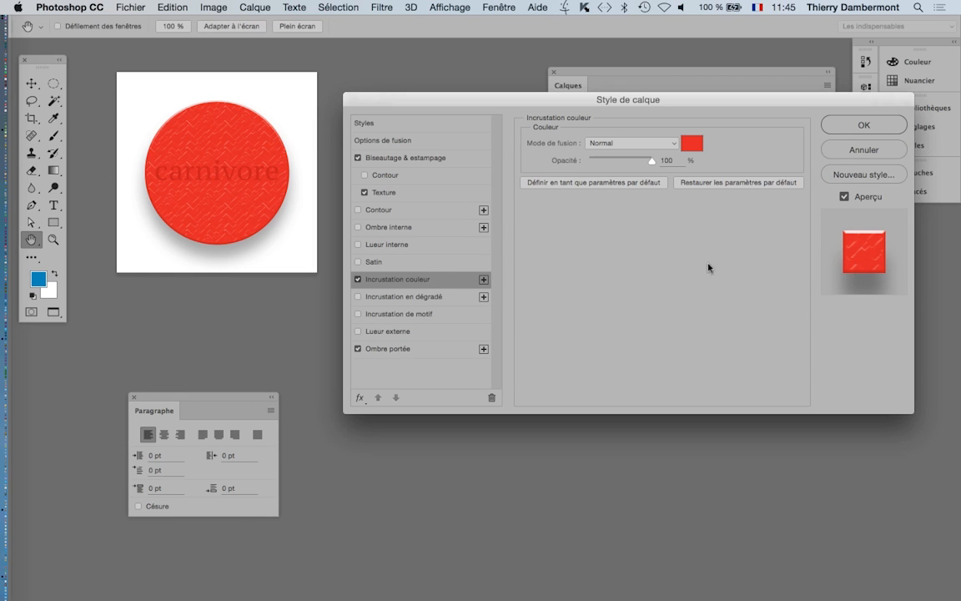
# Review the circle's Texture, Color Overlay and Drop Shadow settings and apply the layer style.
pyautogui.click(394, 195)
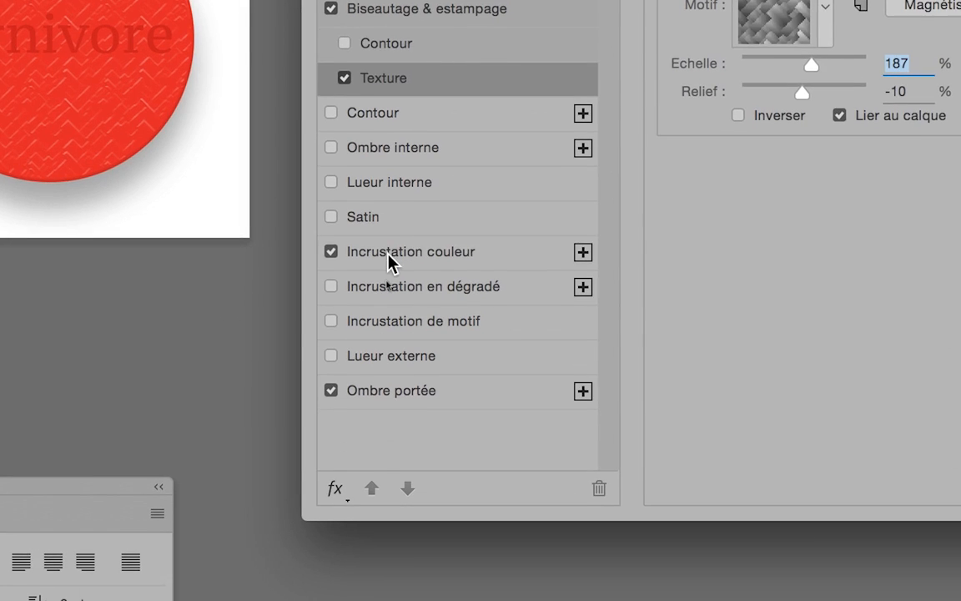
pyautogui.click(354, 361)
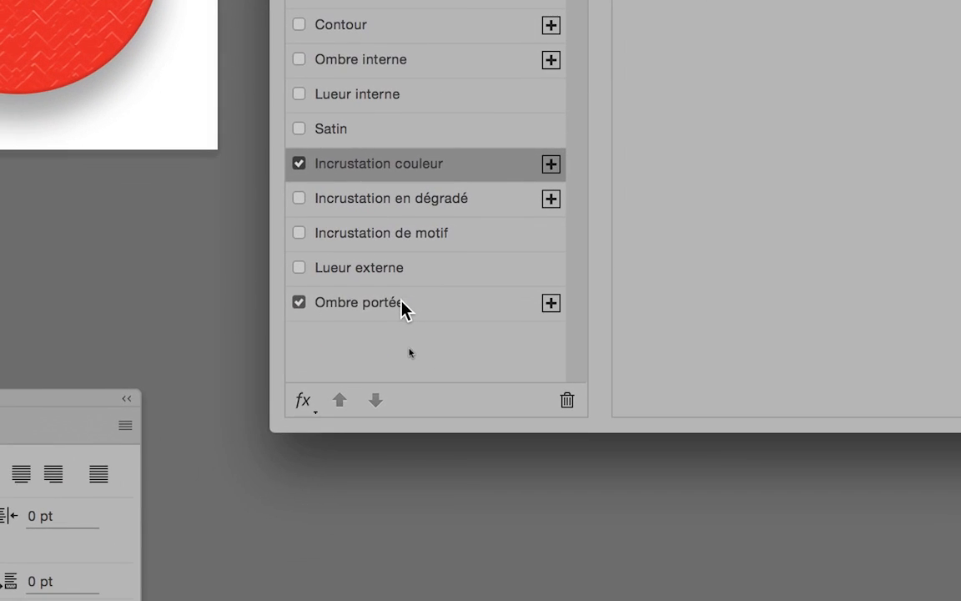
pyautogui.click(401, 307)
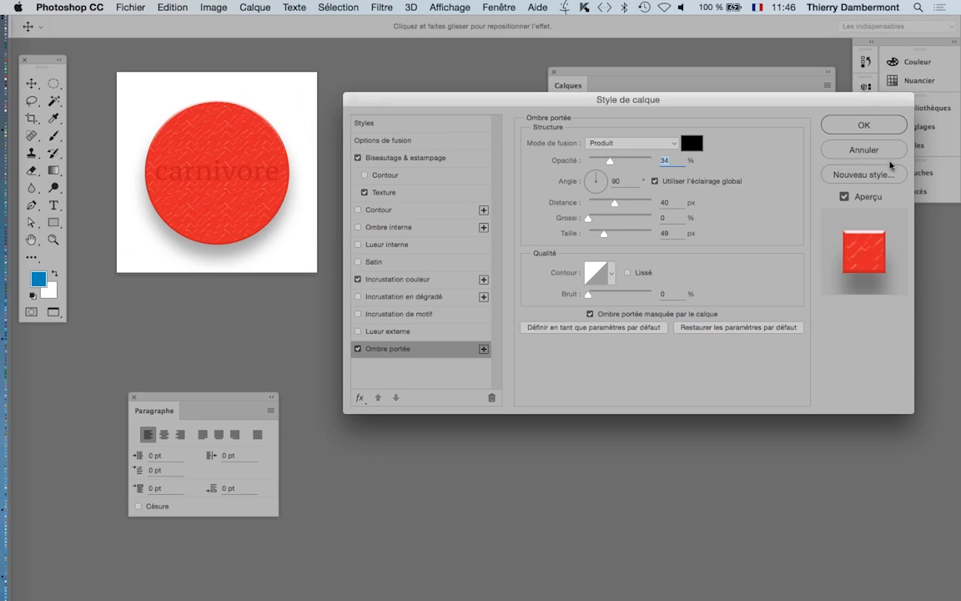
pyautogui.click(863, 124)
# Change the text colour of the word "carnivore" to white.
pyautogui.press('t')
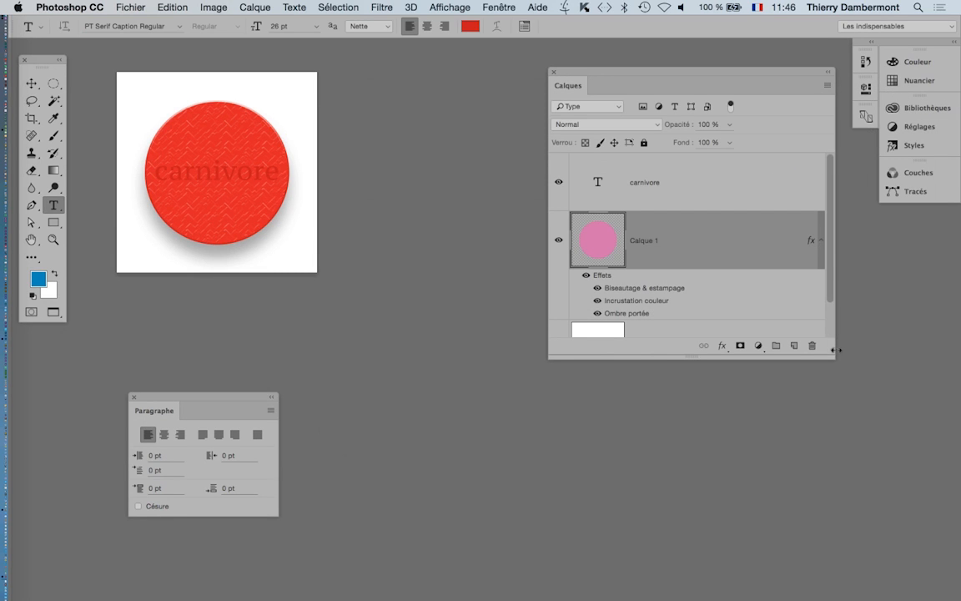
pyautogui.moveTo(831, 356); pyautogui.dragTo(846, 445)
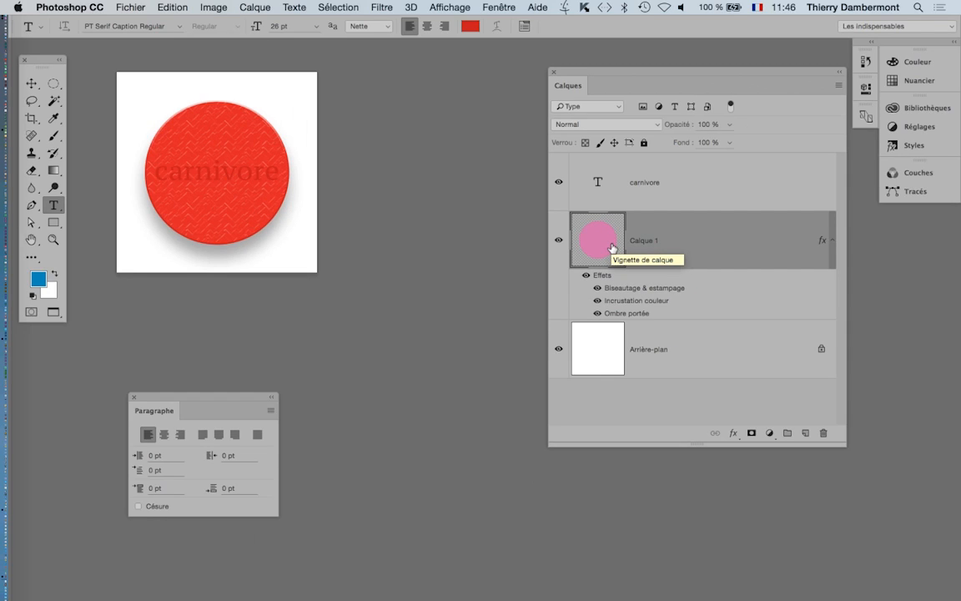
pyautogui.doubleClick(602, 182)
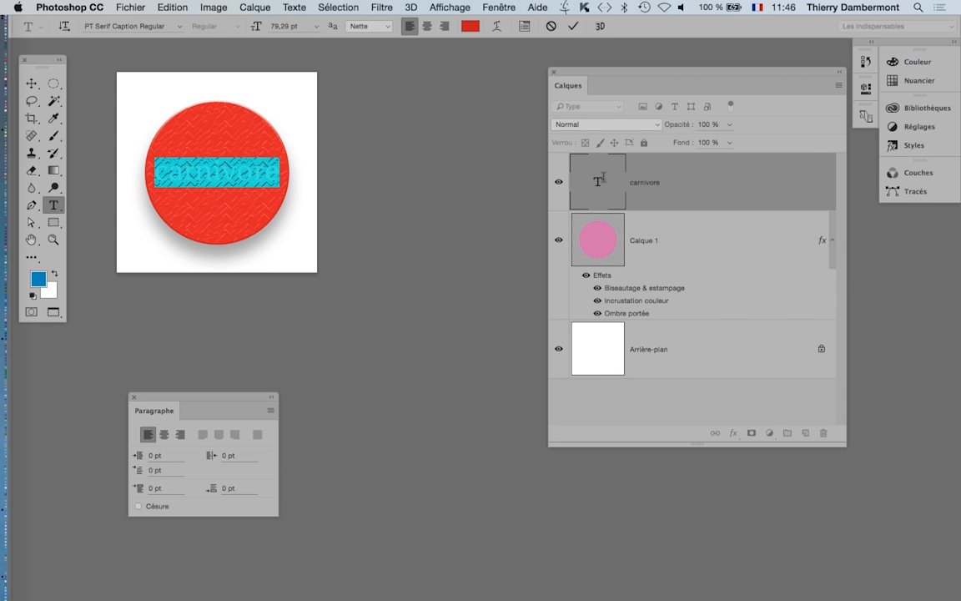
pyautogui.click(471, 28)
pyautogui.moveTo(511, 332); pyautogui.dragTo(467, 299)
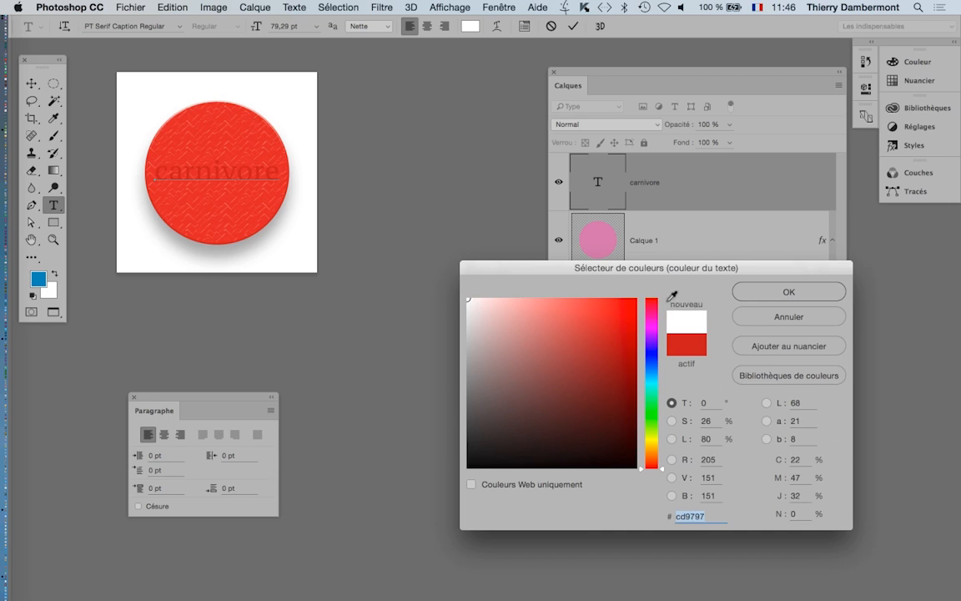
pyautogui.click(762, 292)
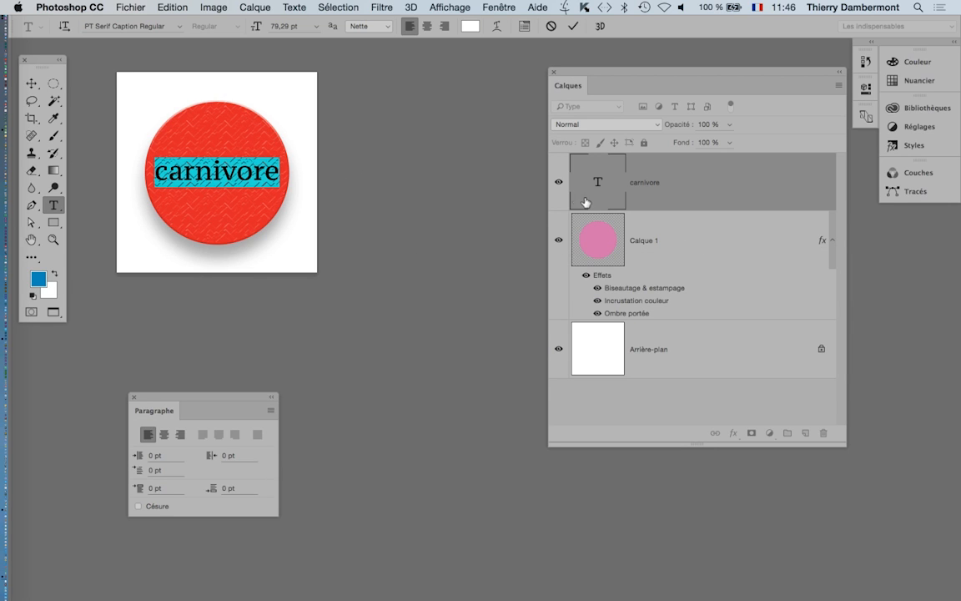
pyautogui.click(598, 190)
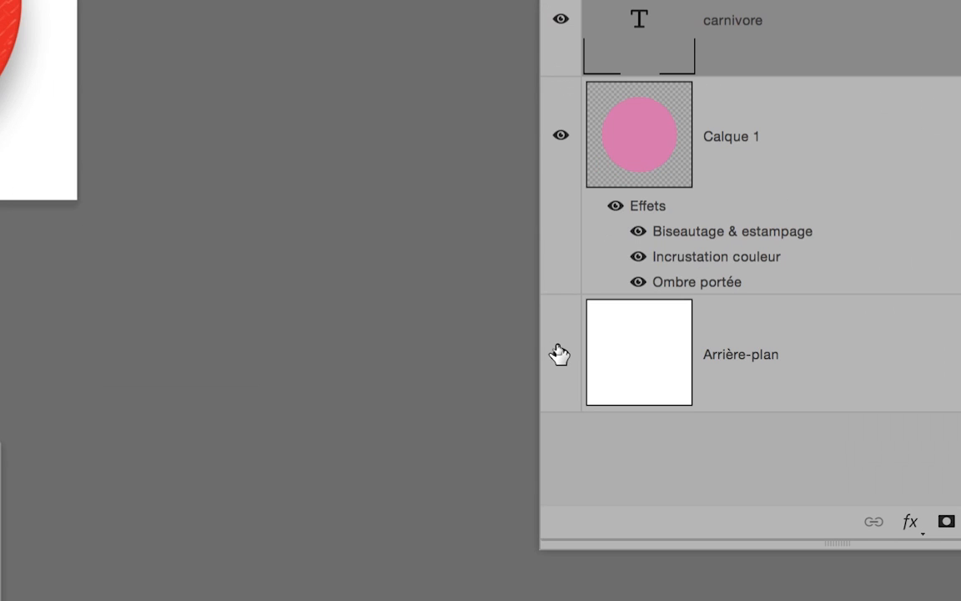
# Hide the white background layer (Arrière-plan) so the badge sits on transparency.
pyautogui.click(559, 352)
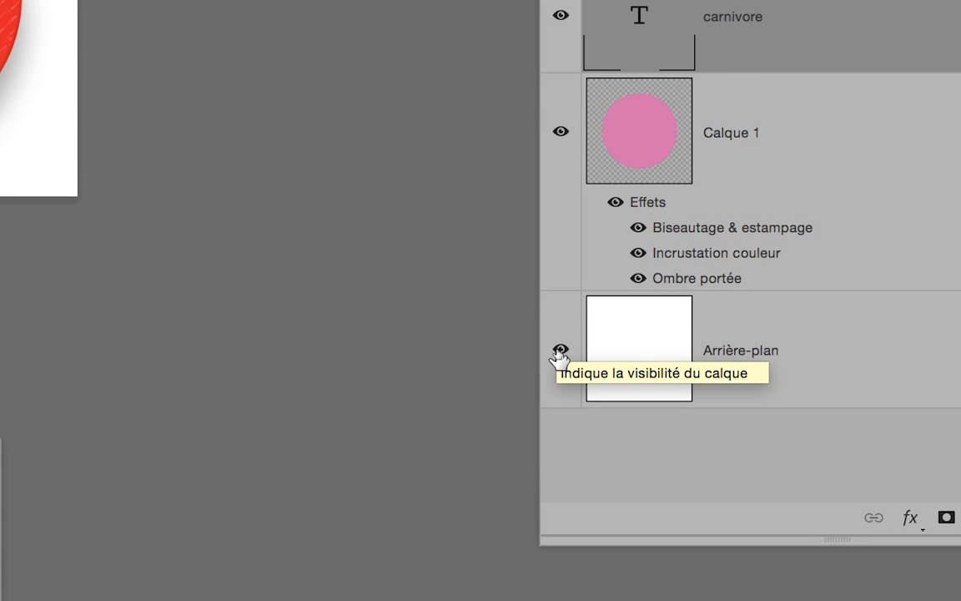
pyautogui.click(559, 350)
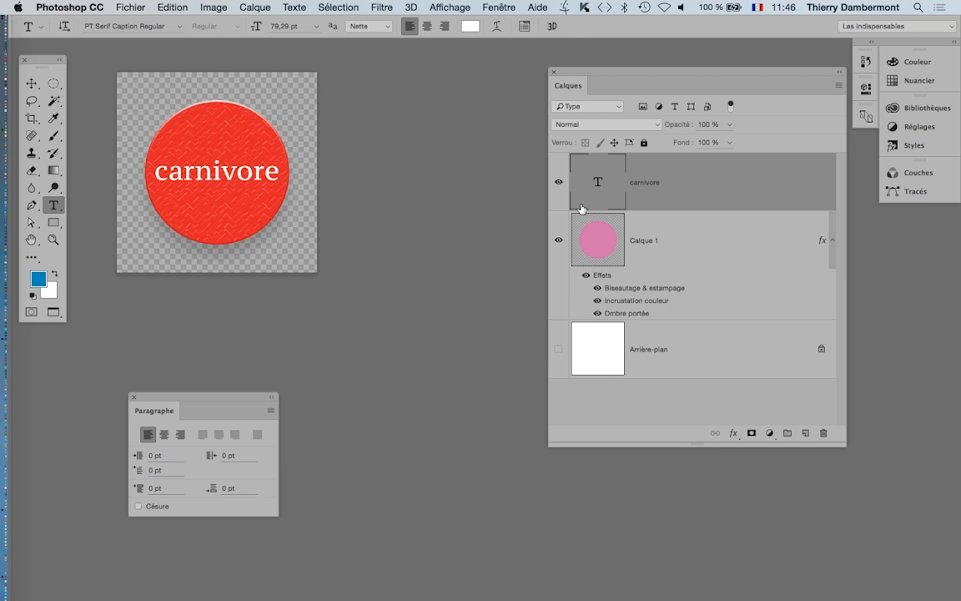
# Set the kerning of the "carnivore" text to Optique and commit the text edit.
pyautogui.doubleClick(597, 181)
pyautogui.click(517, 7)
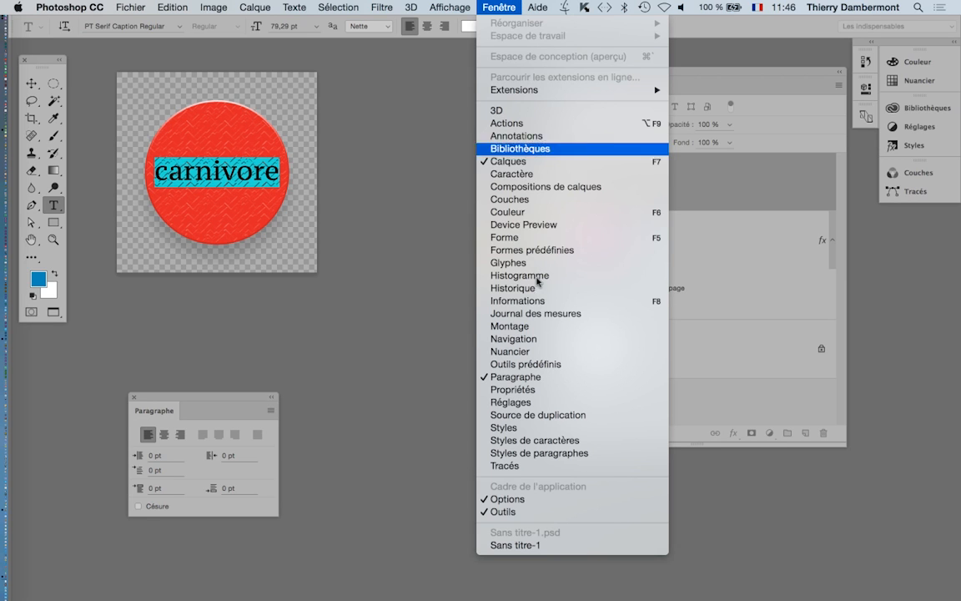
pyautogui.click(546, 230)
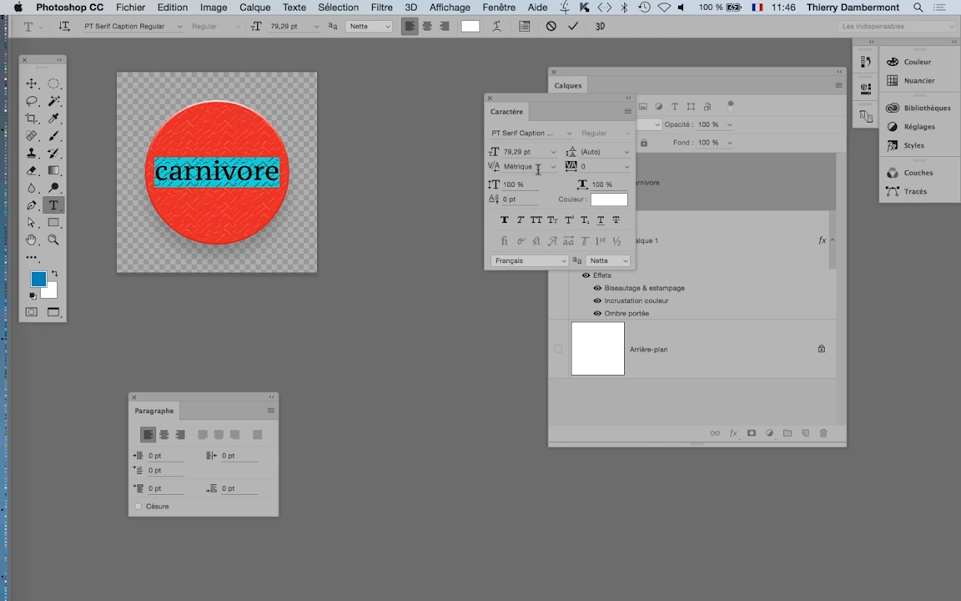
pyautogui.click(552, 166)
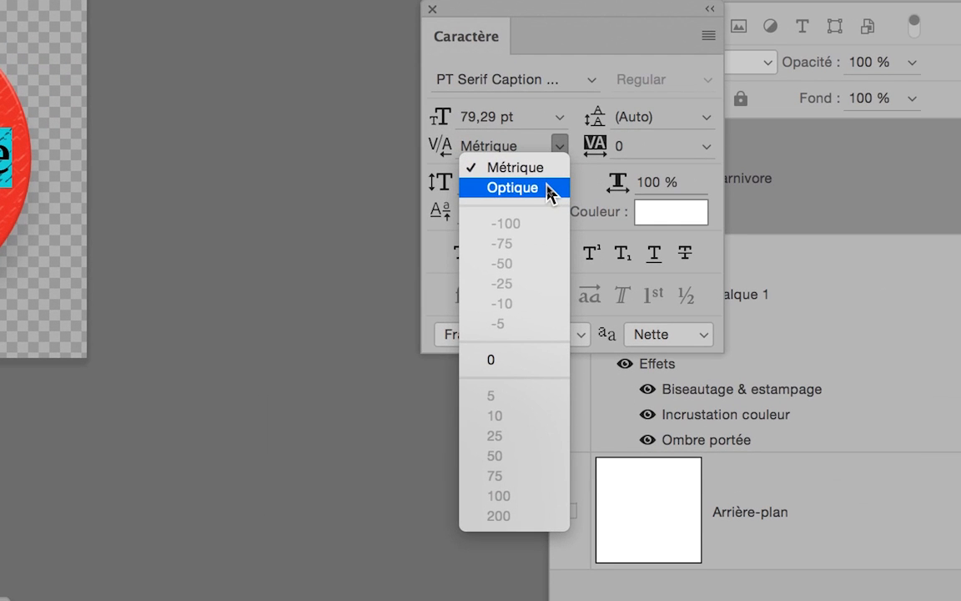
pyautogui.click(550, 191)
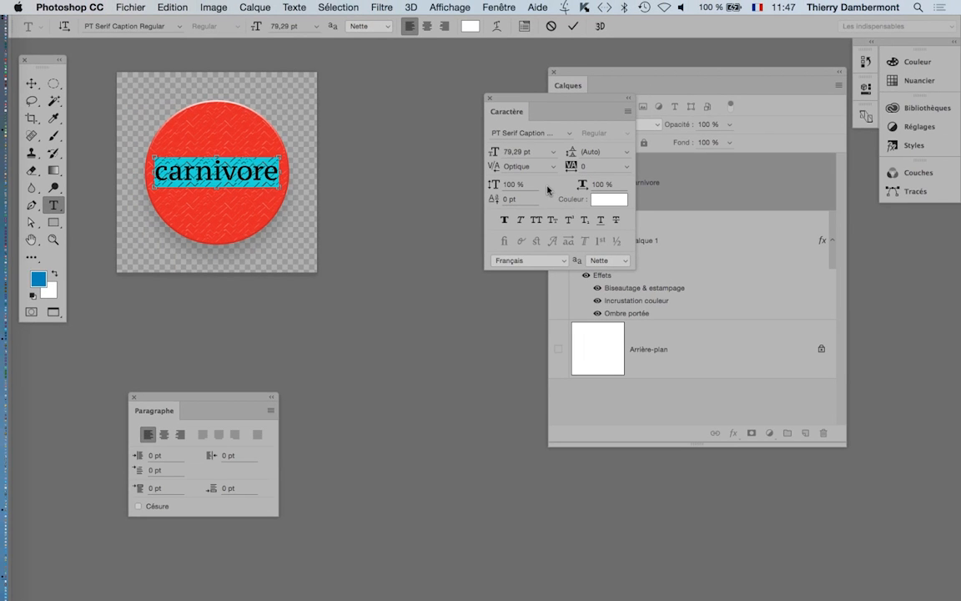
pyautogui.click(490, 98)
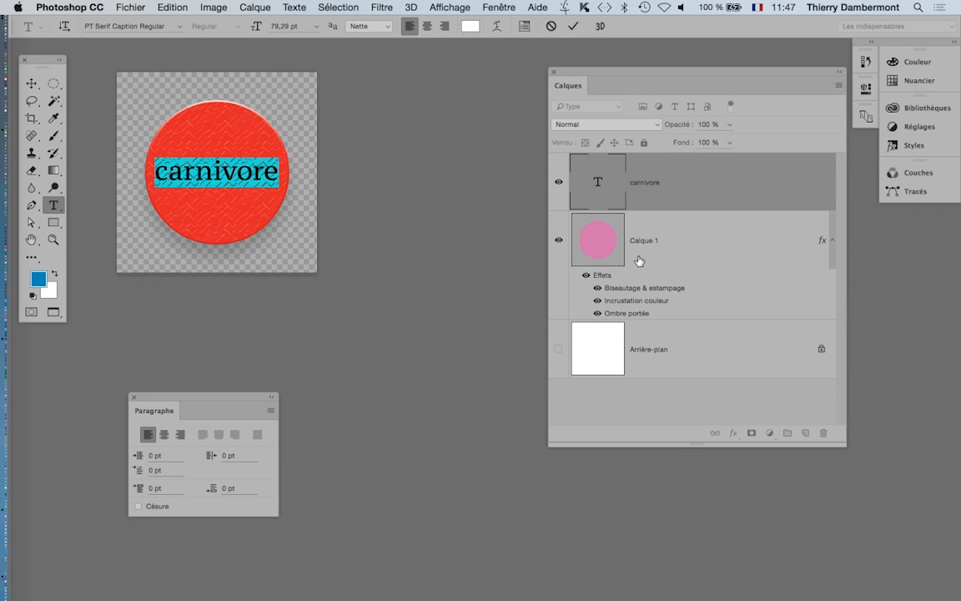
pyautogui.click(600, 368)
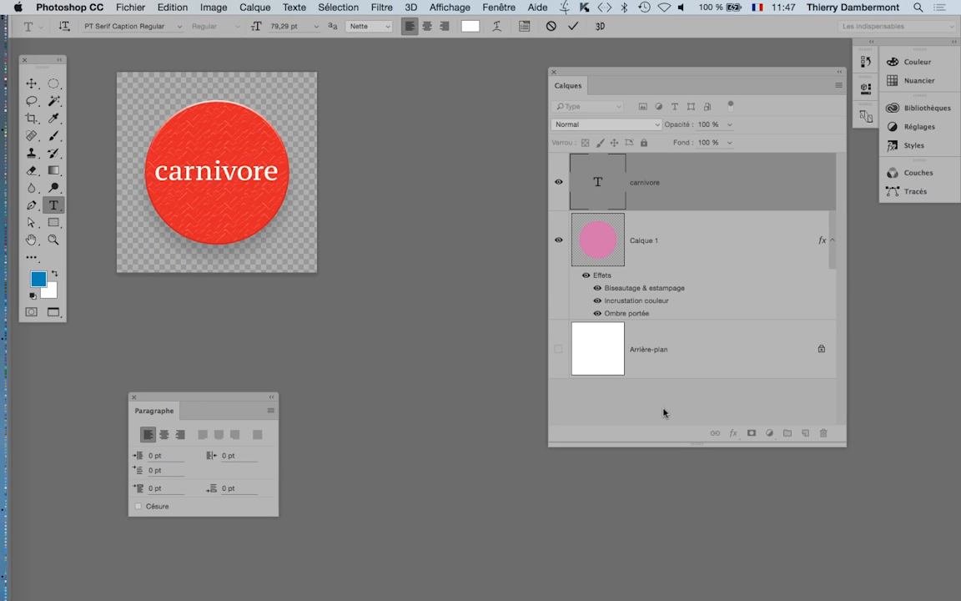
# Save the badge in Photoshop format as sticker-carnivore.psd in the folder "exercice variables dans PS" within "TCFE fev2016 travaux en cours".
pyautogui.click(121, 6)
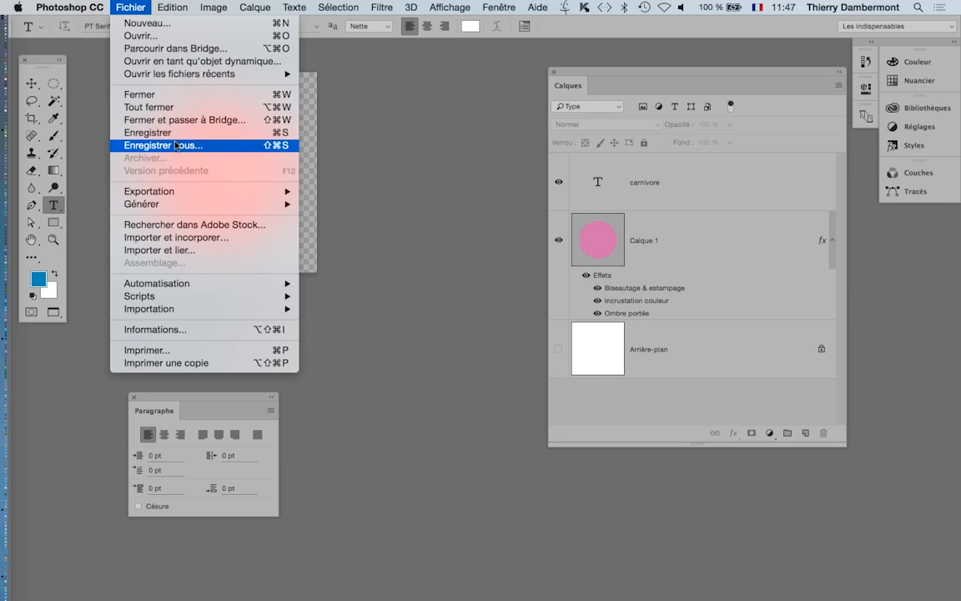
pyautogui.press('super+shift+s')
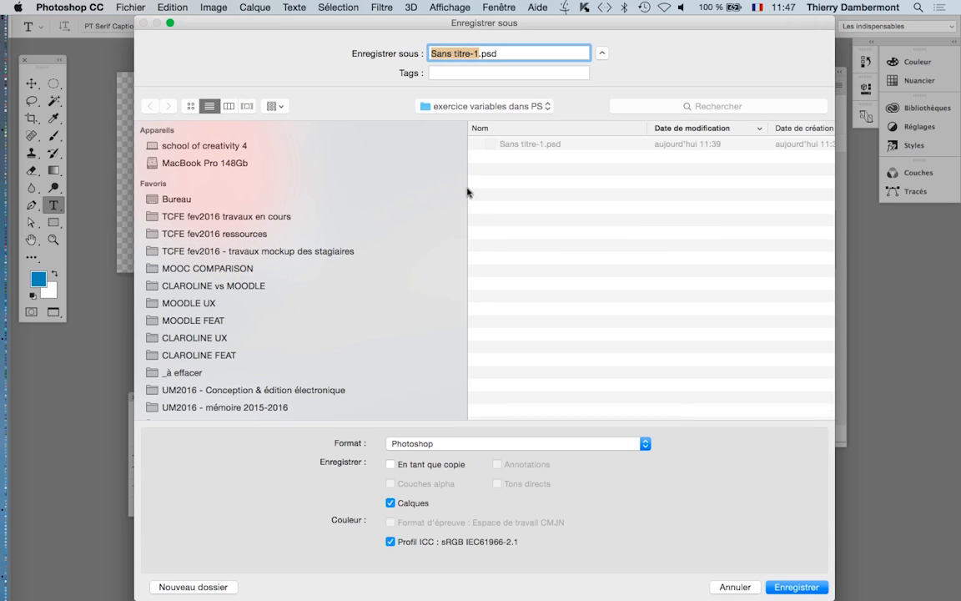
pyautogui.click(228, 216)
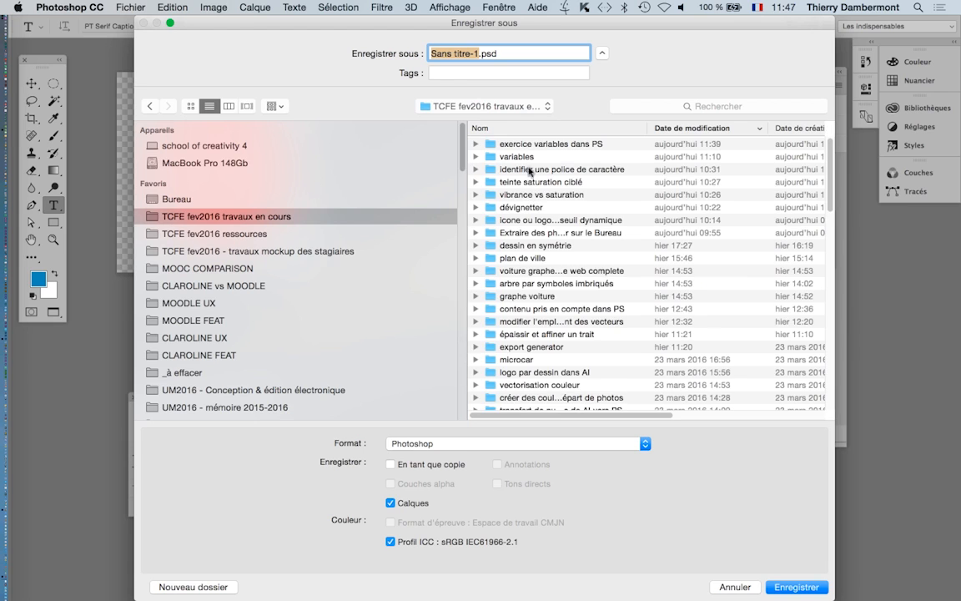
pyautogui.doubleClick(529, 143)
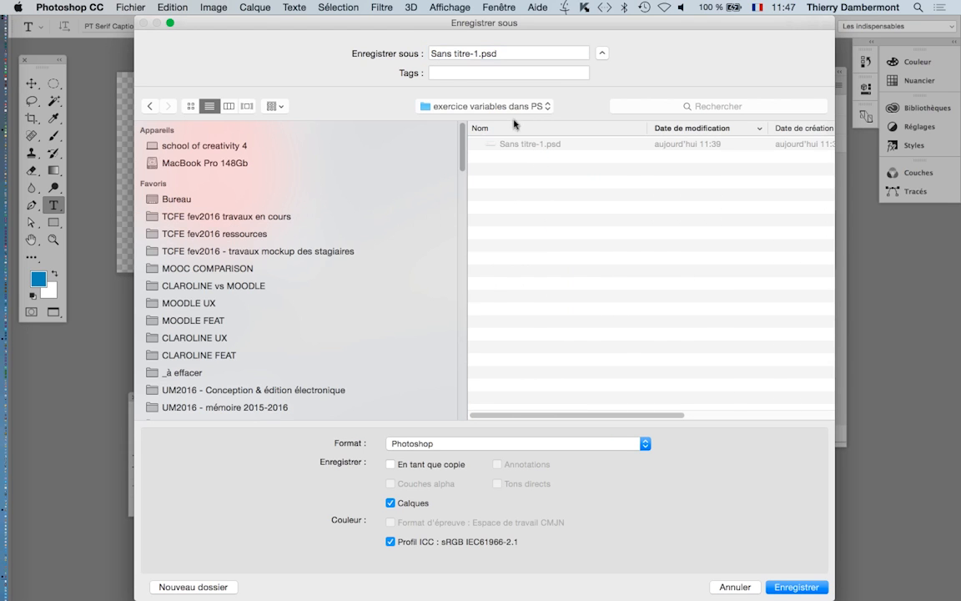
pyautogui.click(477, 50)
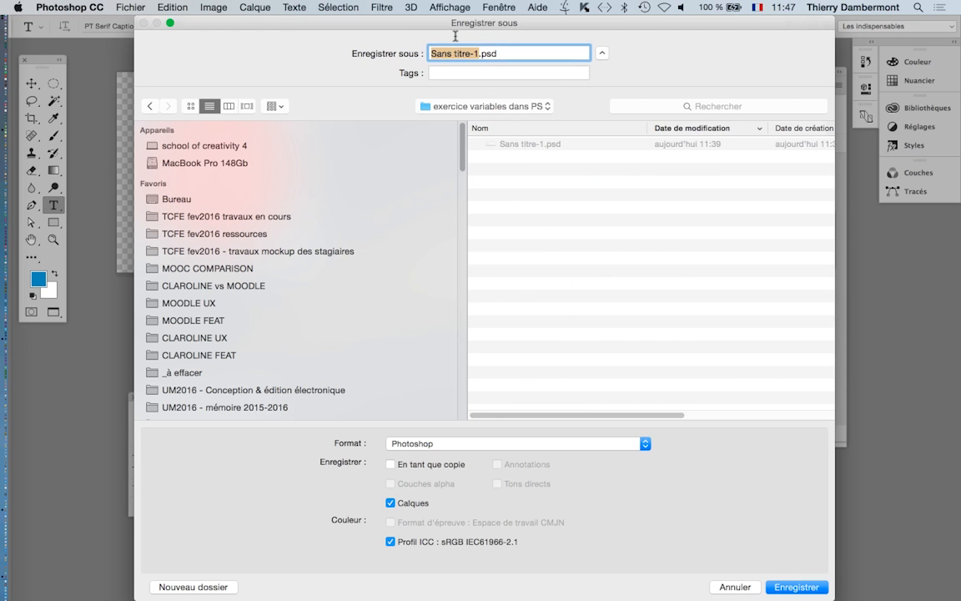
pyautogui.write('sticker-')
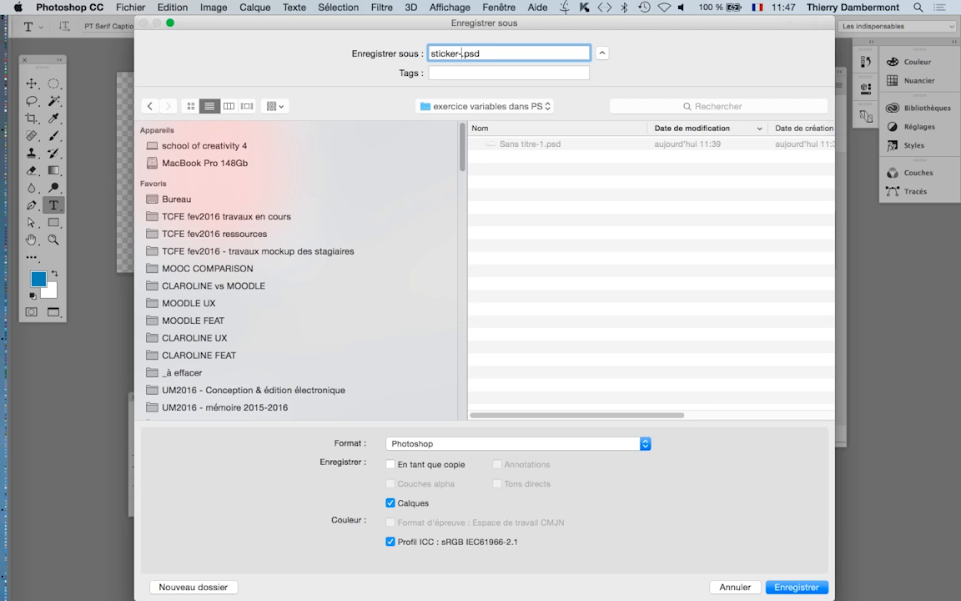
pyautogui.write('carnivore')
pyautogui.press('Return')
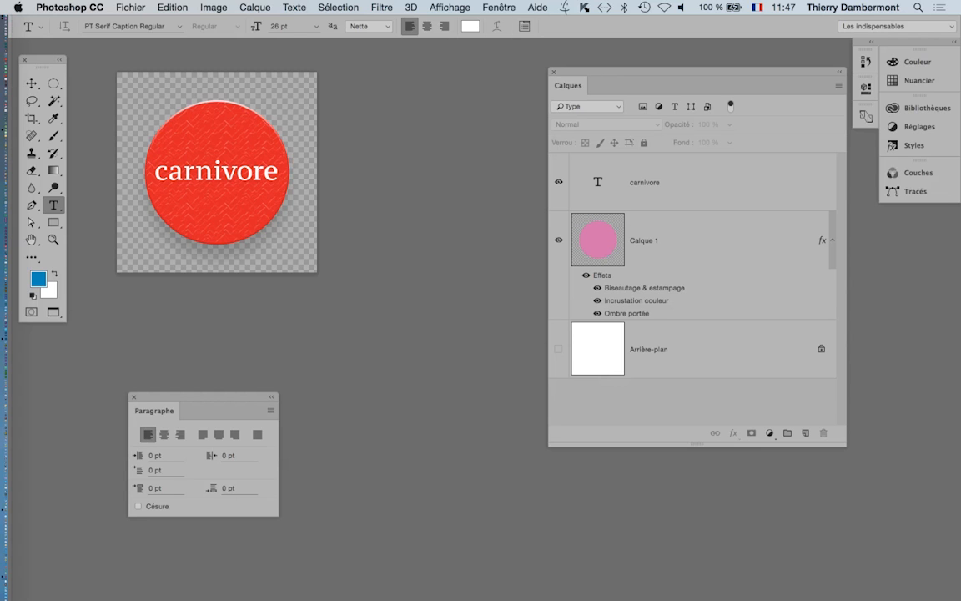
# Save the badge under the new name sticker-herbivore.psd in the same folder.
pyautogui.click(136, 6)
pyautogui.click(608, 146)
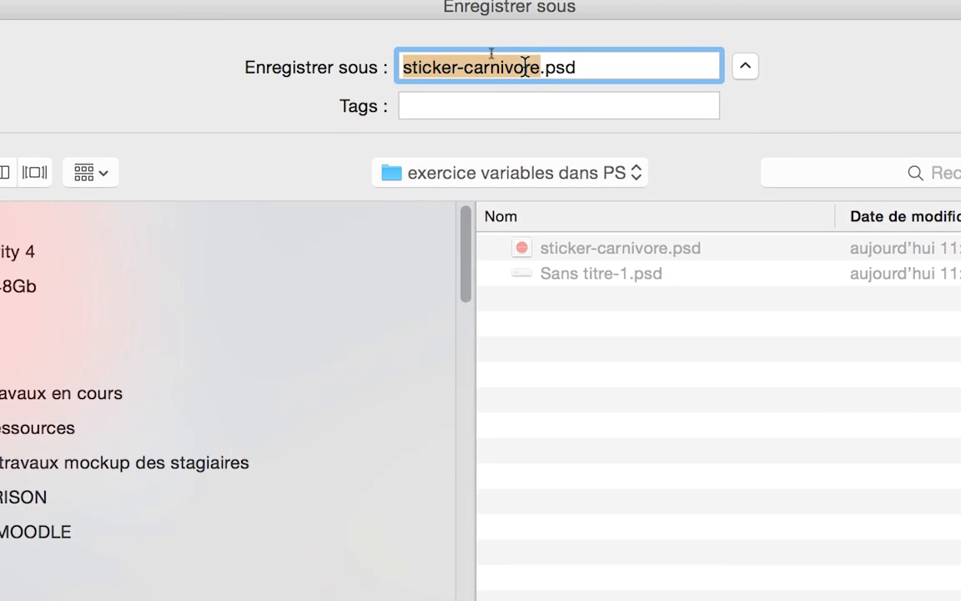
pyautogui.click(525, 67)
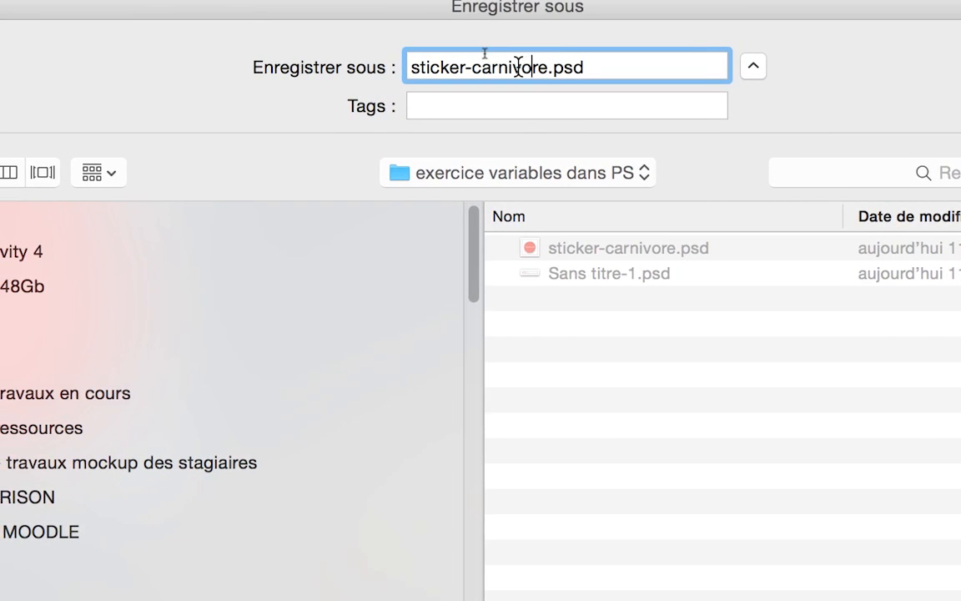
pyautogui.moveTo(506, 66)
pyautogui.mouseDown()
pyautogui.moveTo(469, 63)
pyautogui.moveTo(500, 60)
pyautogui.moveTo(489, 60)
pyautogui.mouseUp()
pyautogui.write('herbi')
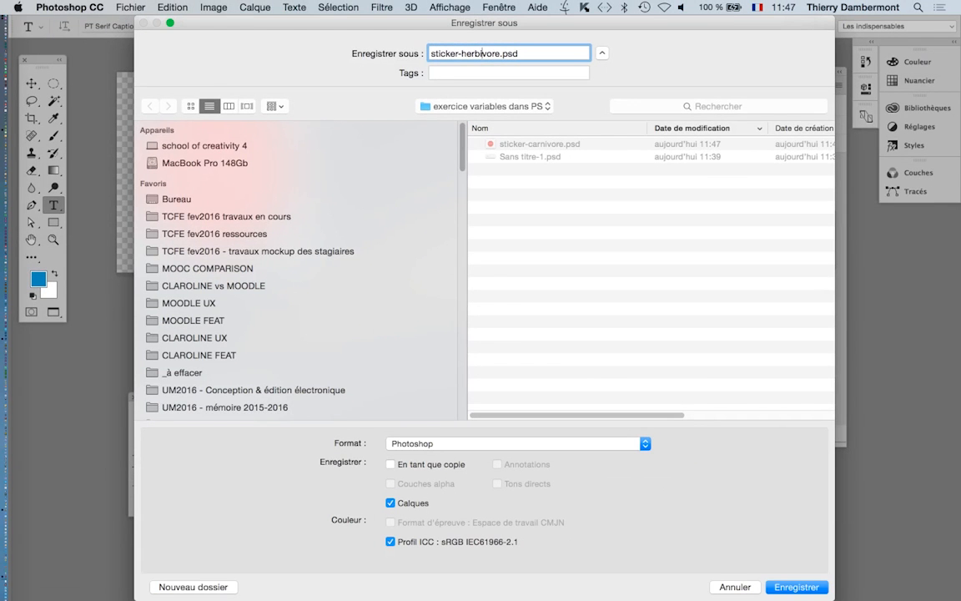
pyautogui.press('Return')
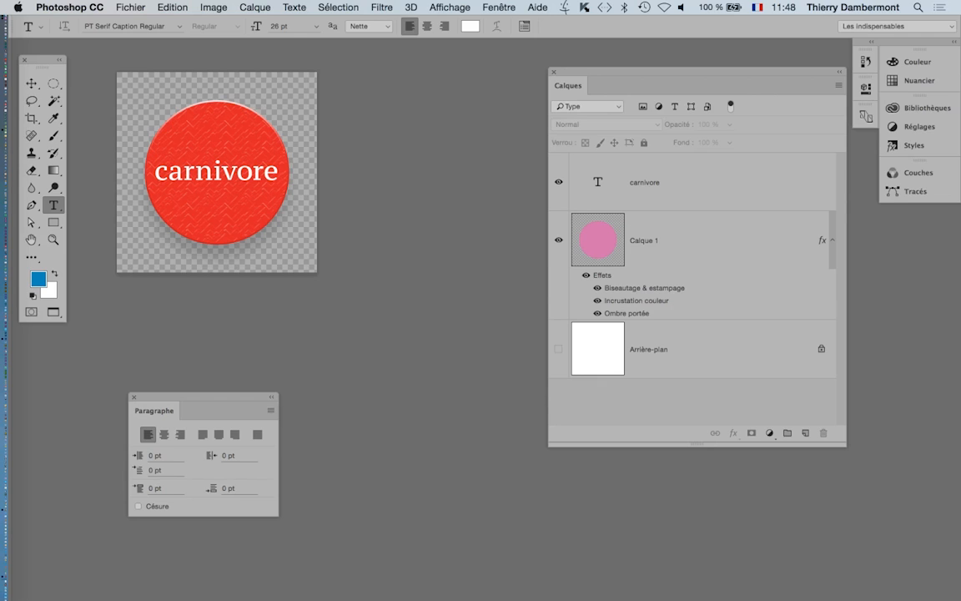
# Replace the badge text with "herbivore".
pyautogui.doubleClick(645, 182)
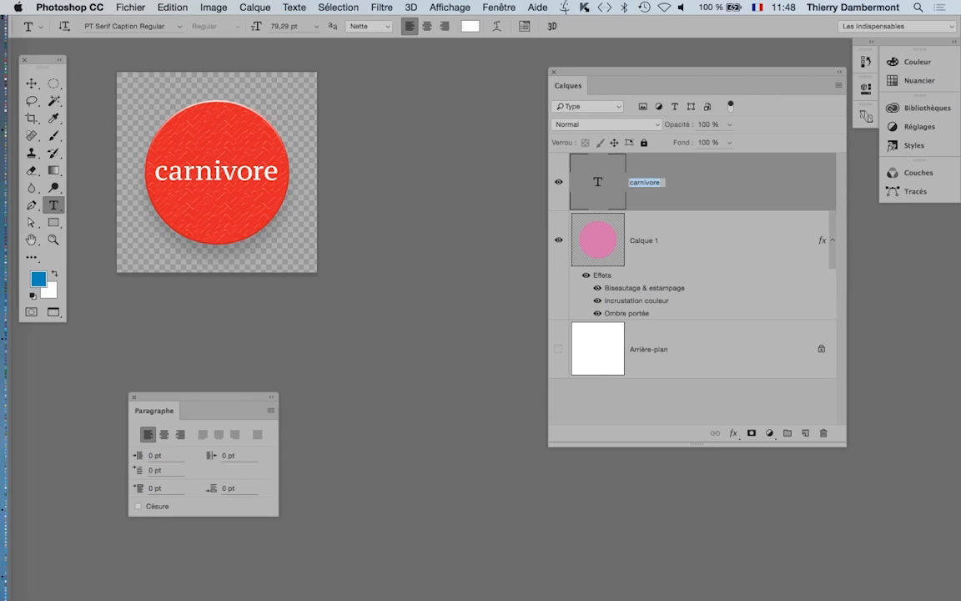
pyautogui.doubleClick(213, 171)
pyautogui.press('super+h')
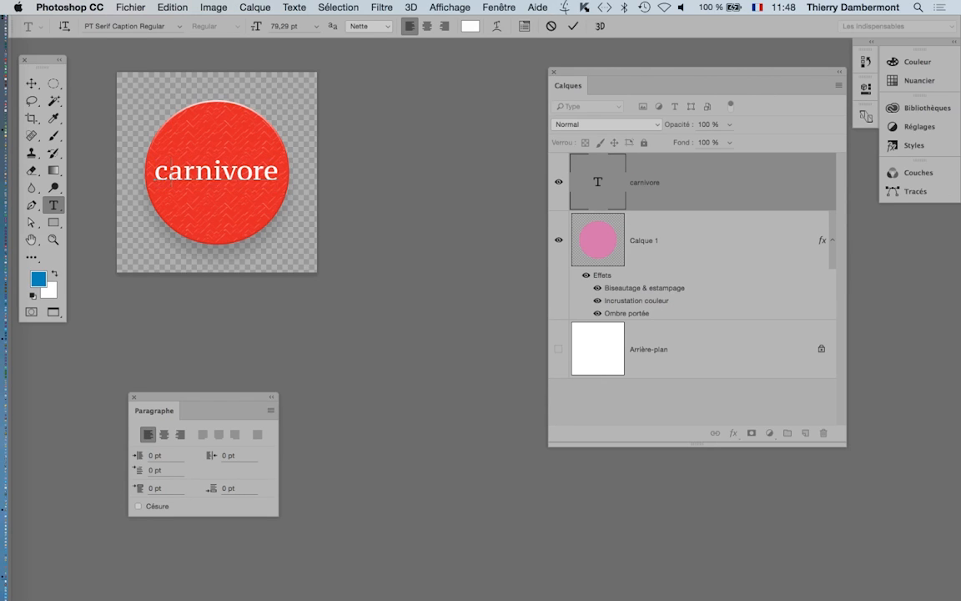
pyautogui.write('herbivore')
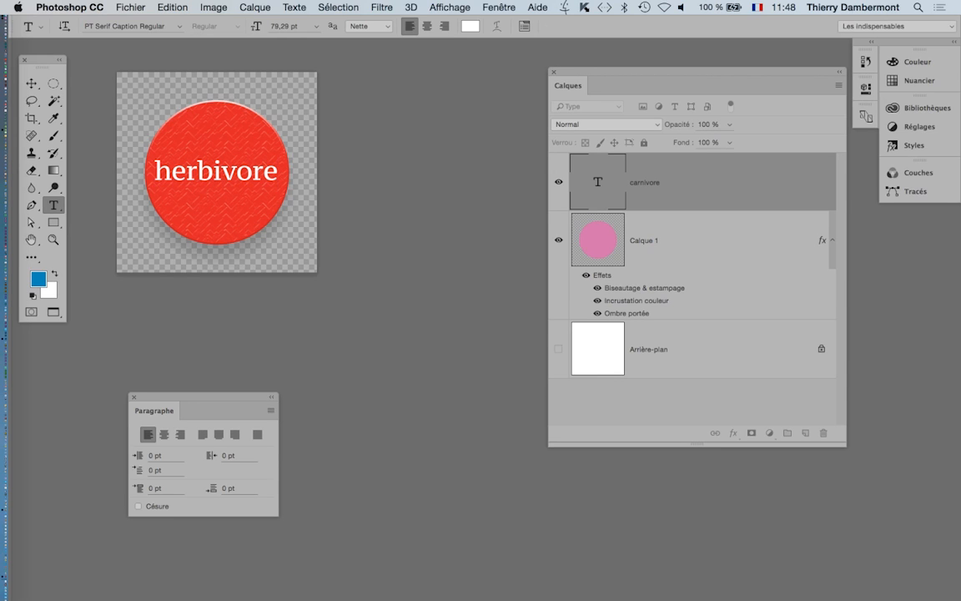
# Change the circle's colour overlay to green #22a31f and apply the layer style.
pyautogui.doubleClick(636, 300)
pyautogui.click(692, 144)
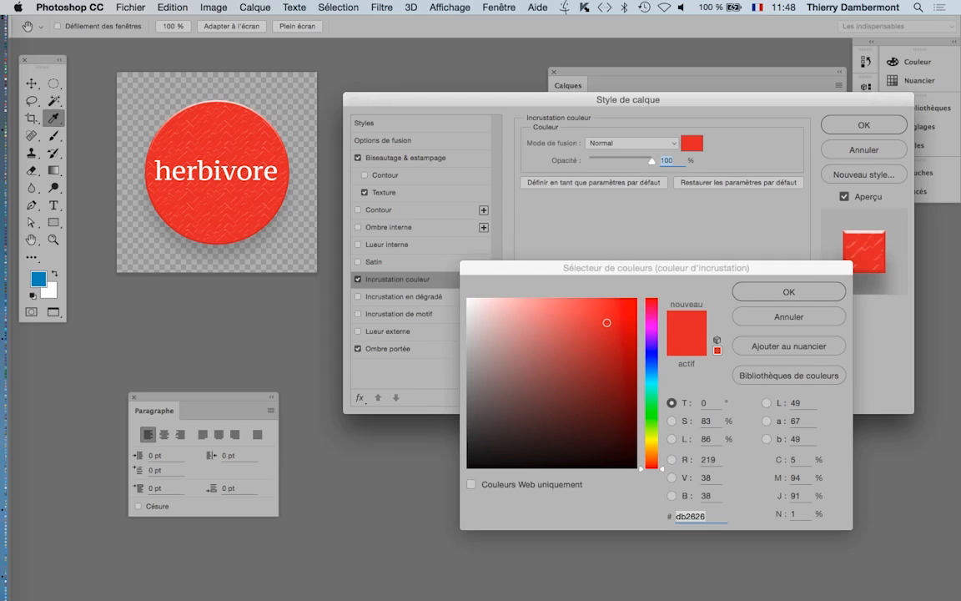
pyautogui.click(651, 413)
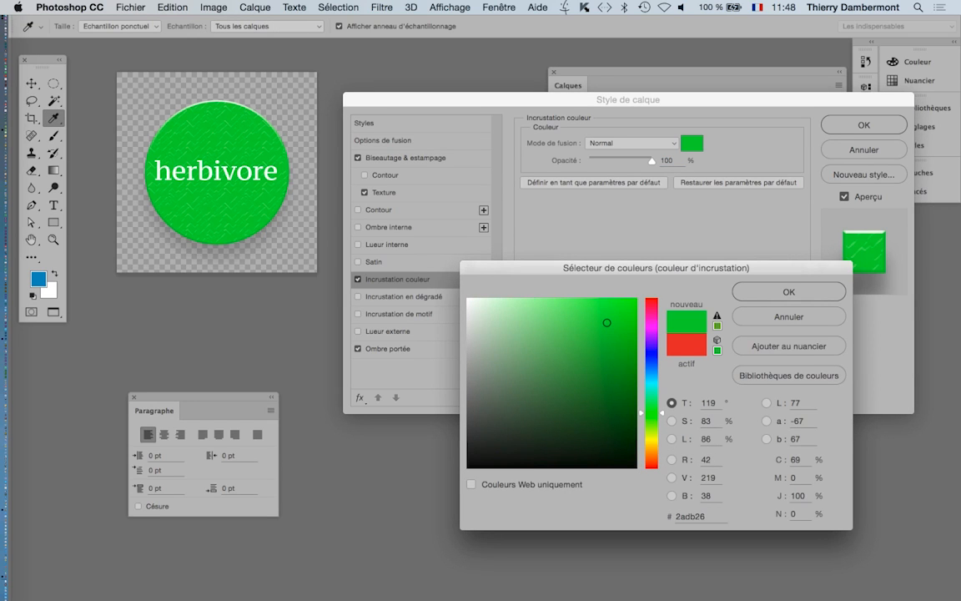
pyautogui.moveTo(606, 322); pyautogui.dragTo(605, 360)
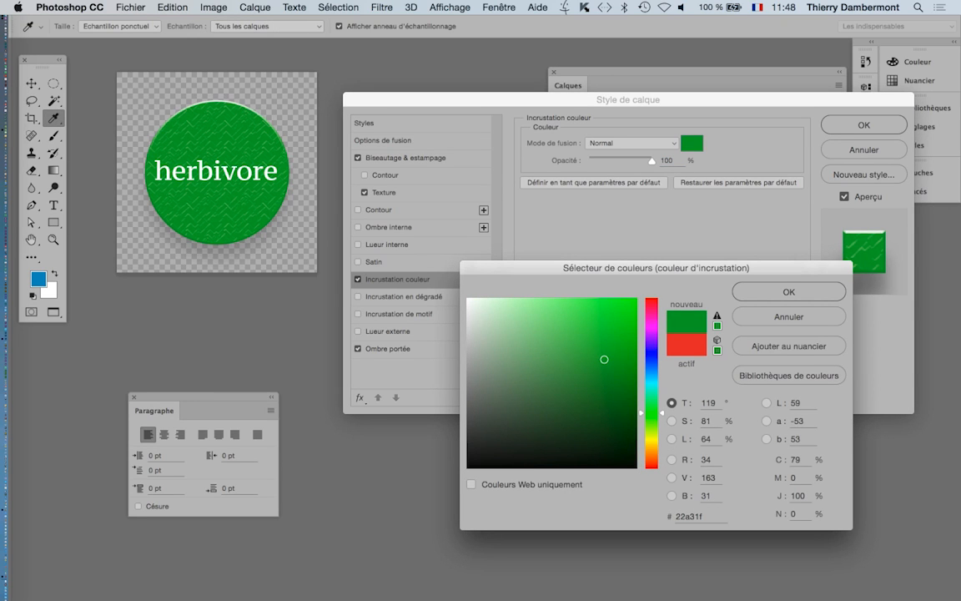
pyautogui.press('Return')
pyautogui.press('Return')
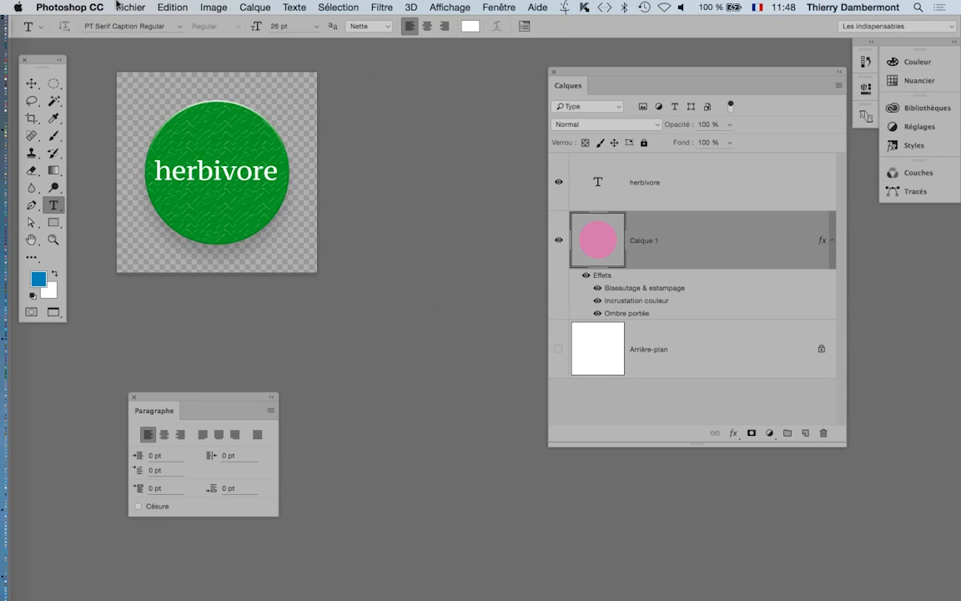
# Save the herbivore badge and close its document.
pyautogui.click(130, 6)
pyautogui.click(148, 133)
pyautogui.press('super+w')
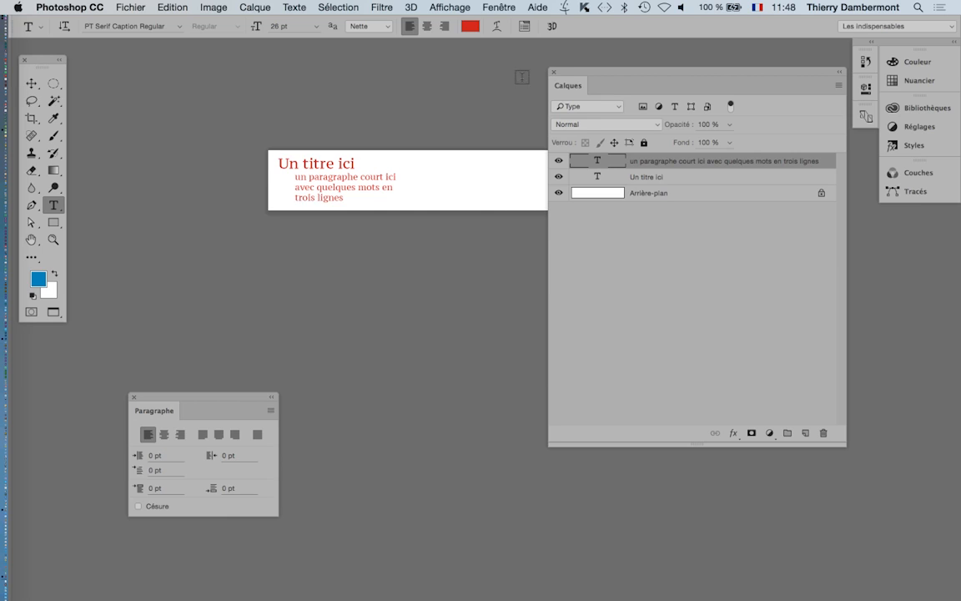
# Move the Layers panel clear of the banner document containing the title and short paragraph.
pyautogui.moveTo(574, 73); pyautogui.dragTo(651, 84)
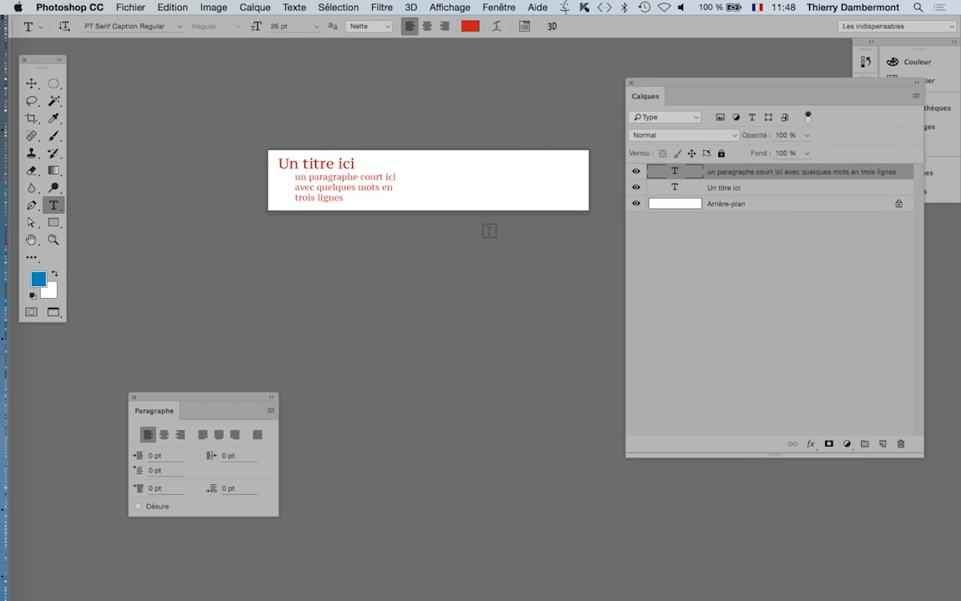
pyautogui.hscroll(5, 369, 187)
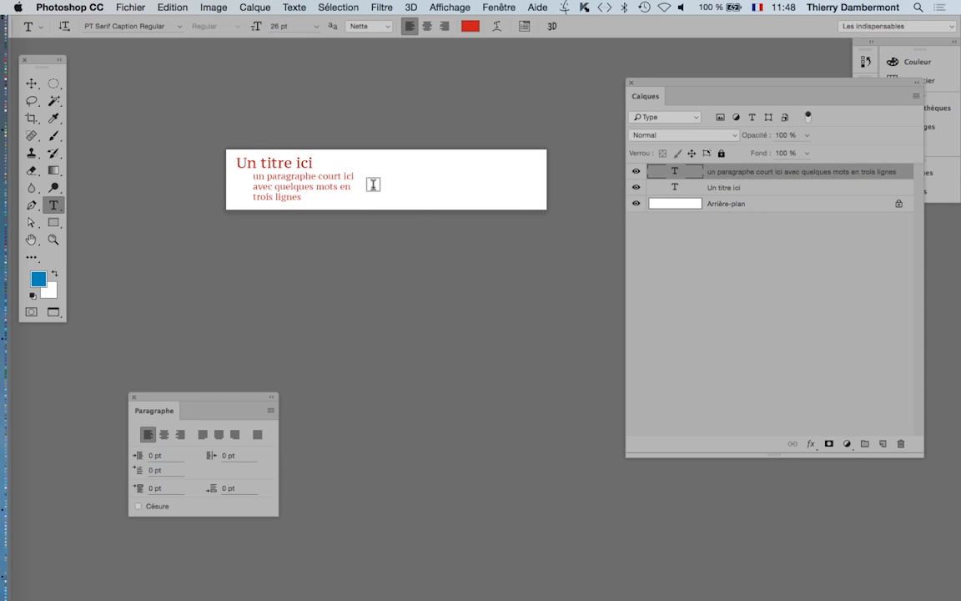
# Switch to Finder, check sticker-carnivore.psd and sticker-herbivore.psd in the "exercice variables dans PS" folder, and return to Photoshop.
pyautogui.press('super+Tab')
pyautogui.press('super+Tab')
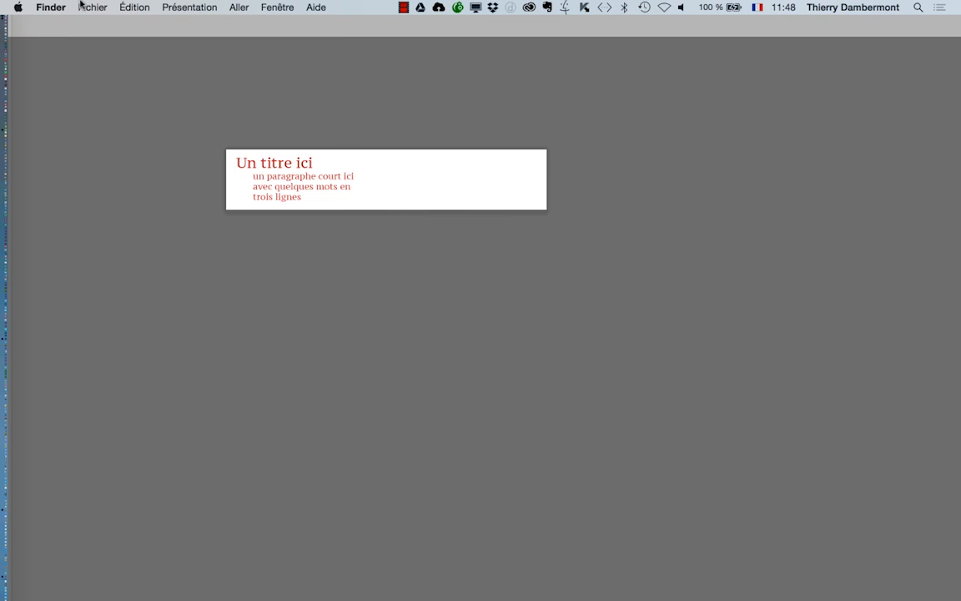
pyautogui.click(92, 7)
pyautogui.click(94, 24)
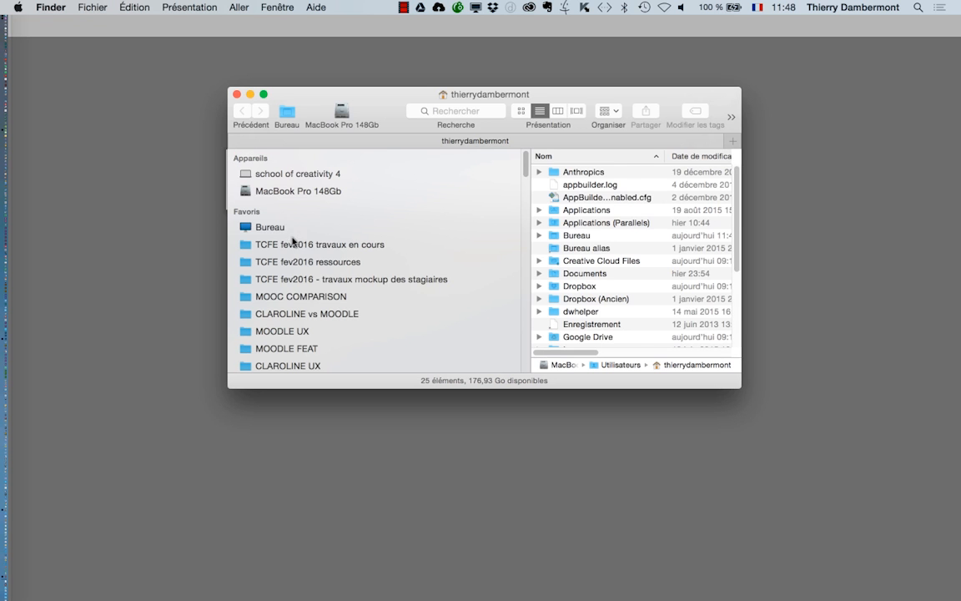
pyautogui.doubleClick(617, 171)
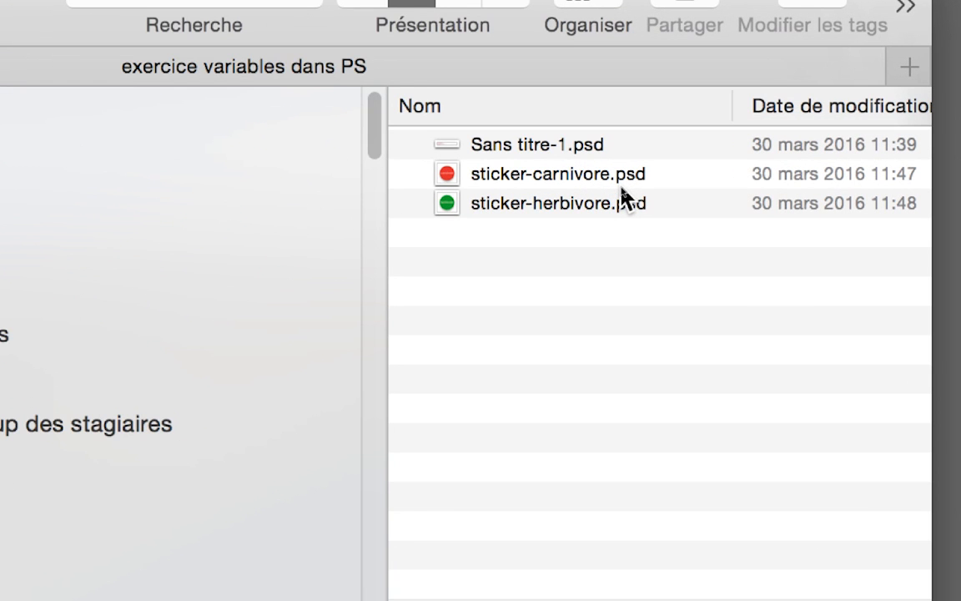
pyautogui.click(676, 185)
pyautogui.click(675, 209)
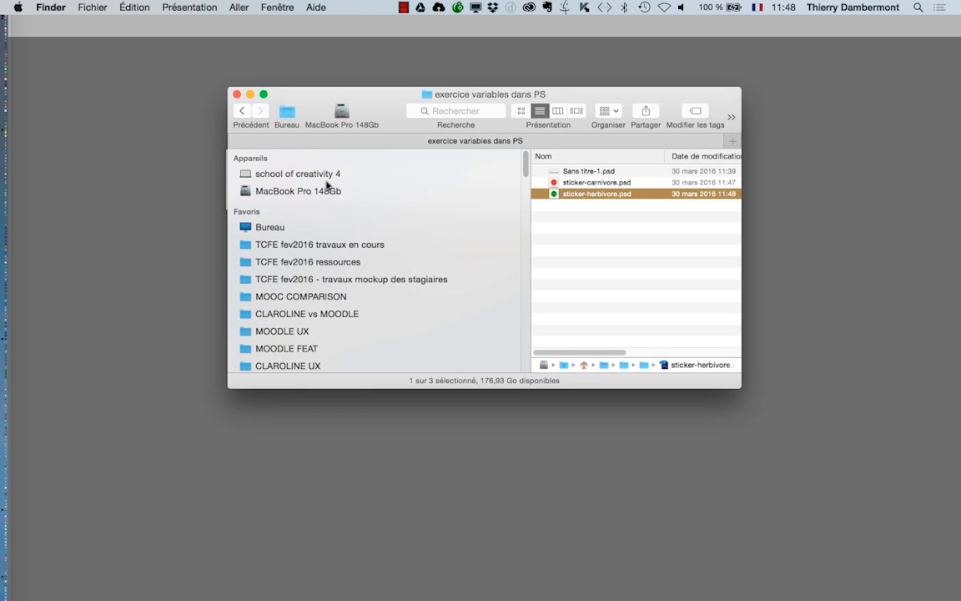
pyautogui.click(191, 174)
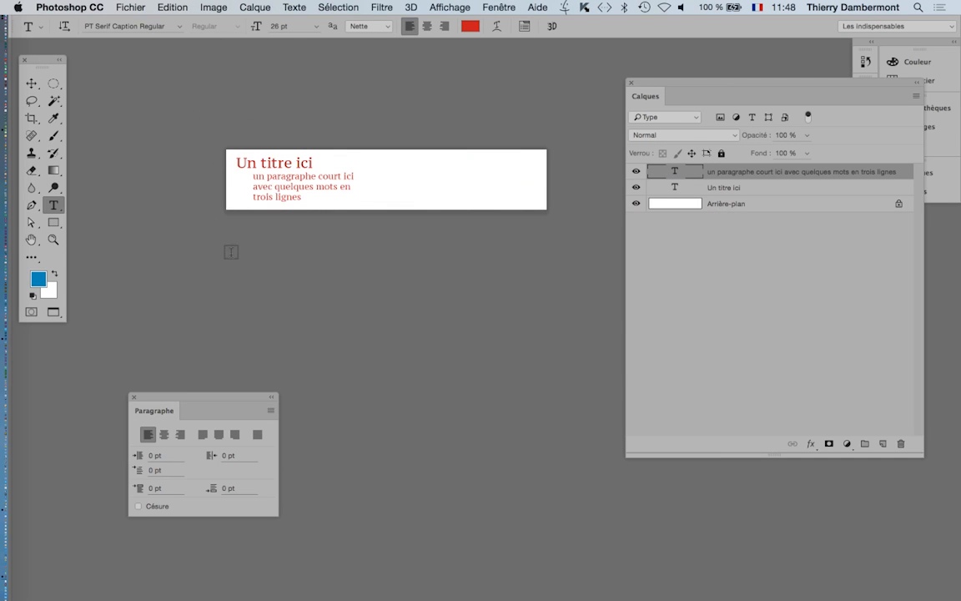
# Place sticker-herbivore.psd into the banner document as an embedded object and accept its default placement.
pyautogui.moveTo(304, 240); pyautogui.dragTo(244, 234)
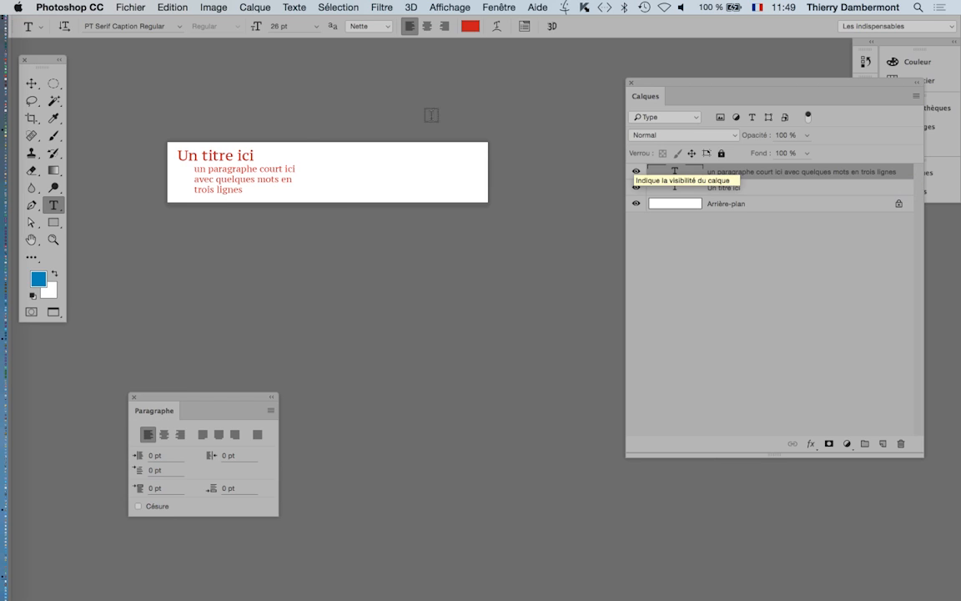
pyautogui.click(131, 7)
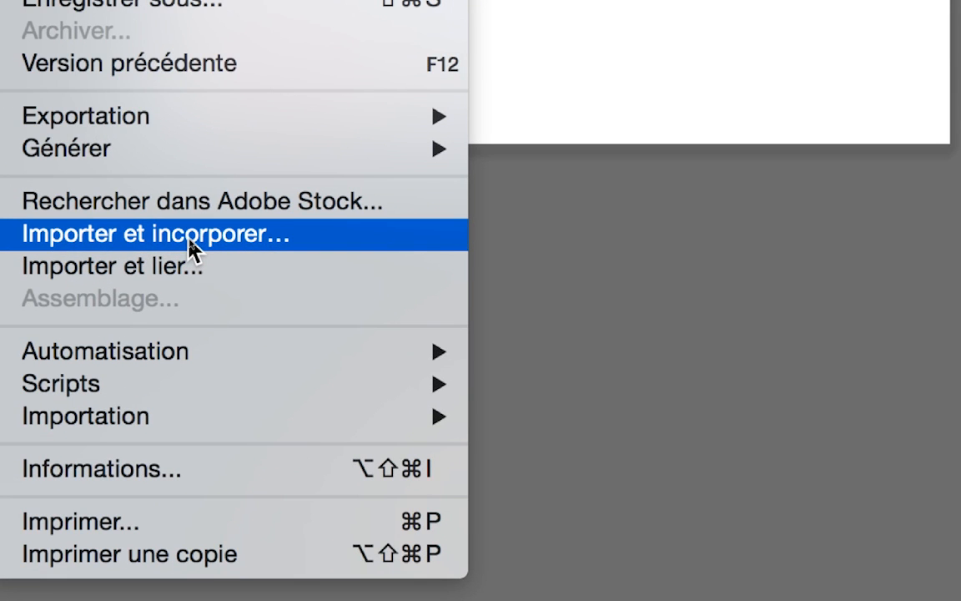
pyautogui.click(190, 248)
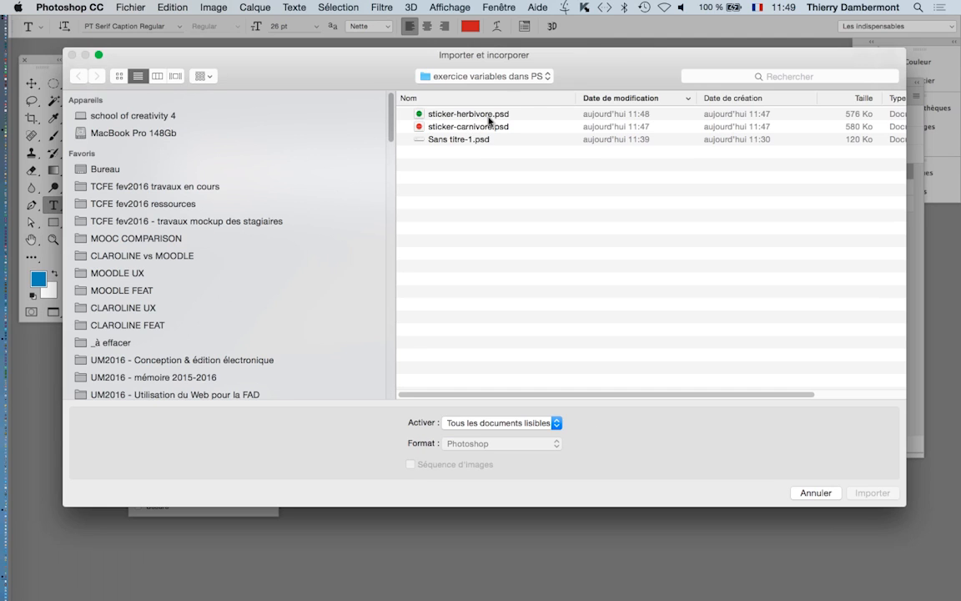
pyautogui.click(488, 116)
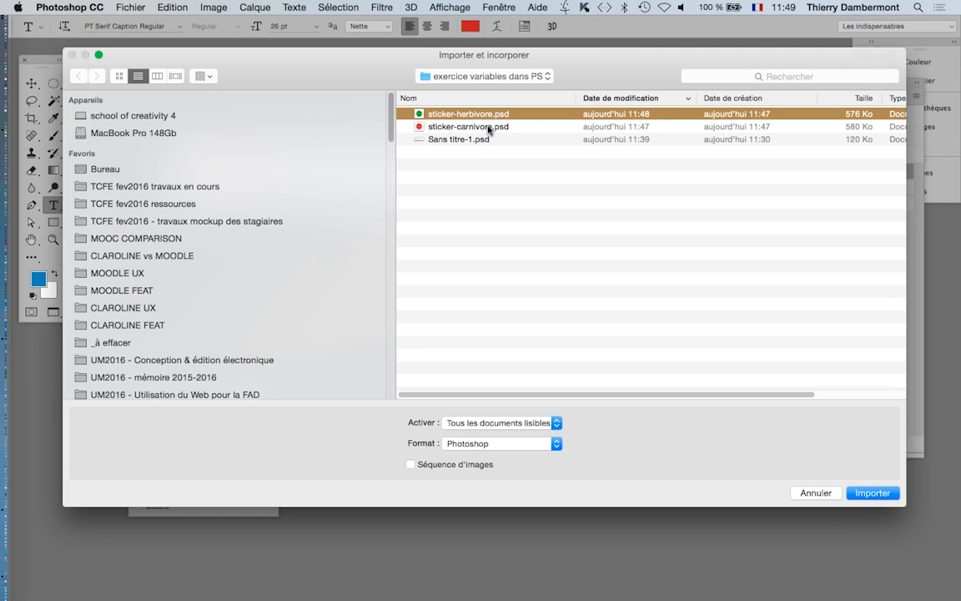
pyautogui.click(878, 493)
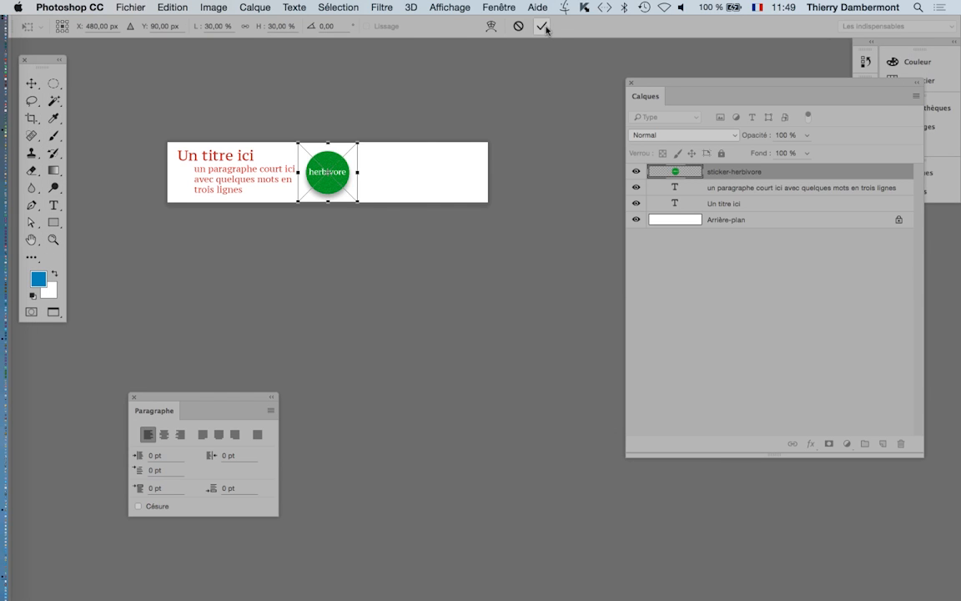
pyautogui.click(541, 26)
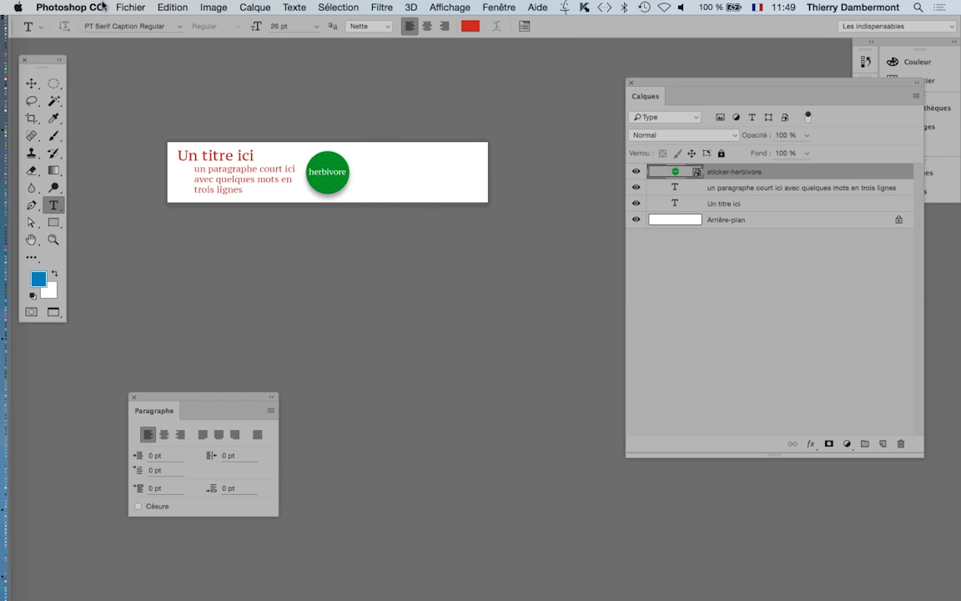
# Place sticker-carnivore.psd into the banner document as an embedded object and accept its default placement.
pyautogui.click(121, 7)
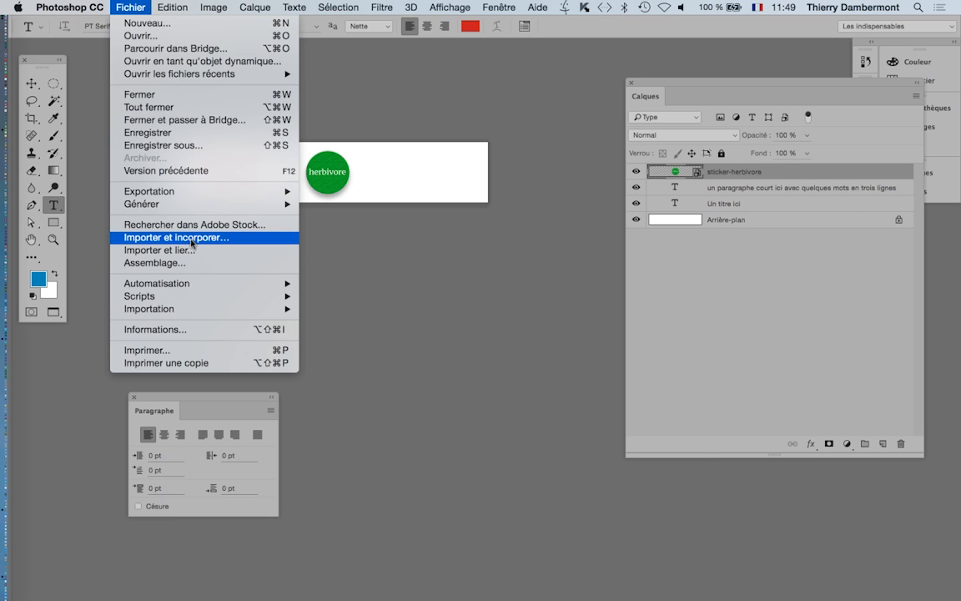
pyautogui.click(192, 240)
pyautogui.click(465, 127)
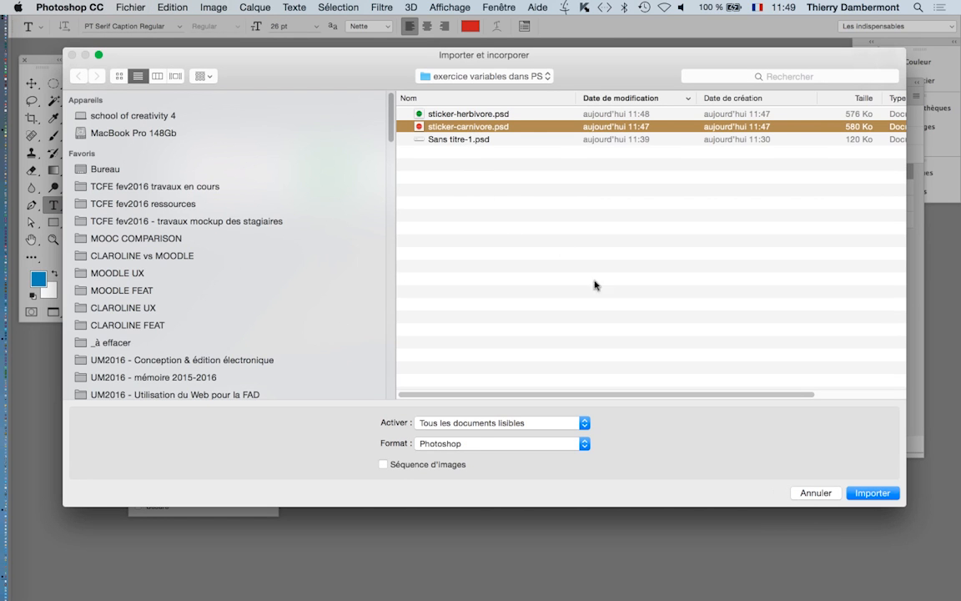
pyautogui.click(867, 492)
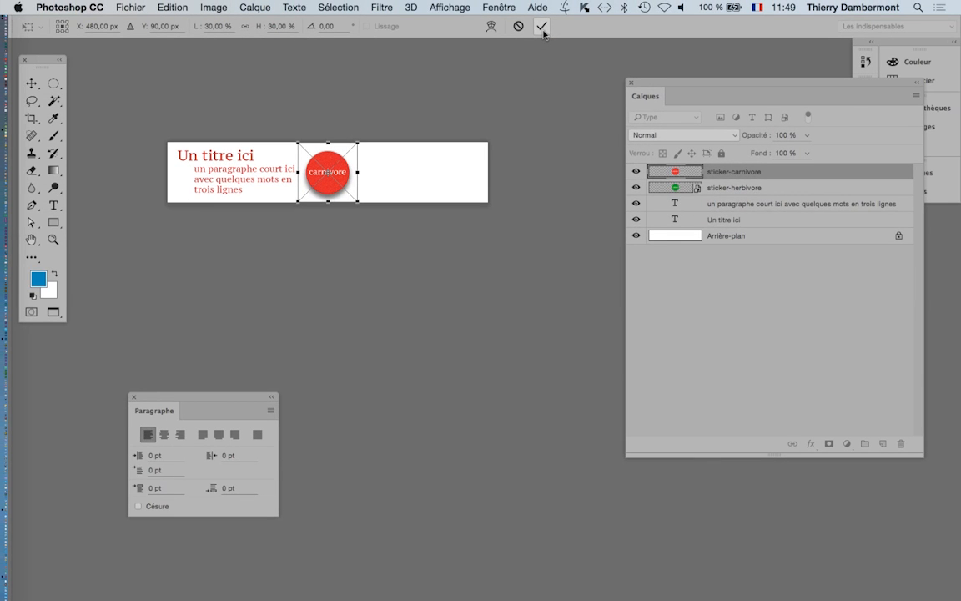
pyautogui.click(542, 27)
pyautogui.press('t')
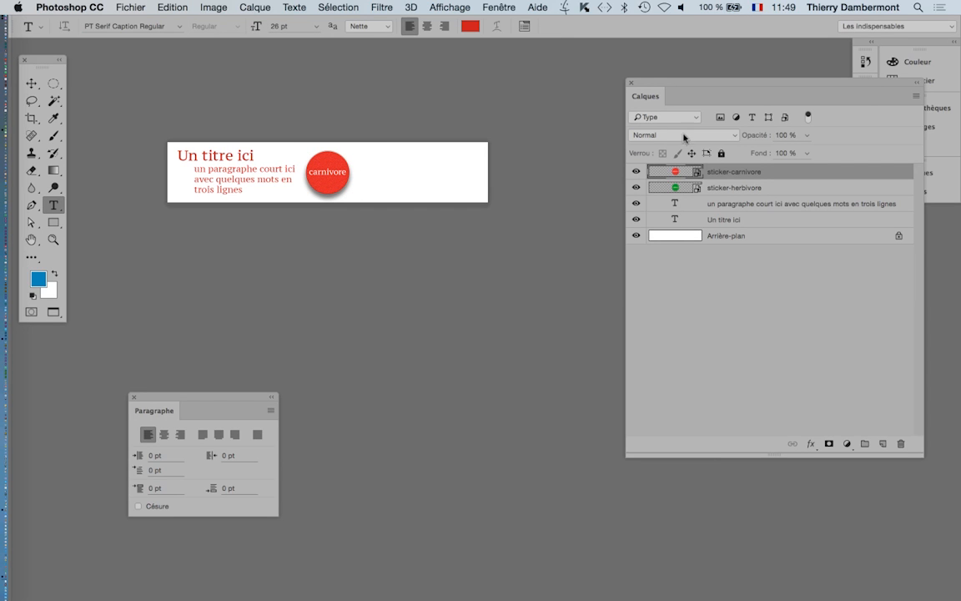
# Move the Layers panel closer to the banner and select the sticker-carnivore layer.
pyautogui.moveTo(678, 86); pyautogui.dragTo(604, 78)
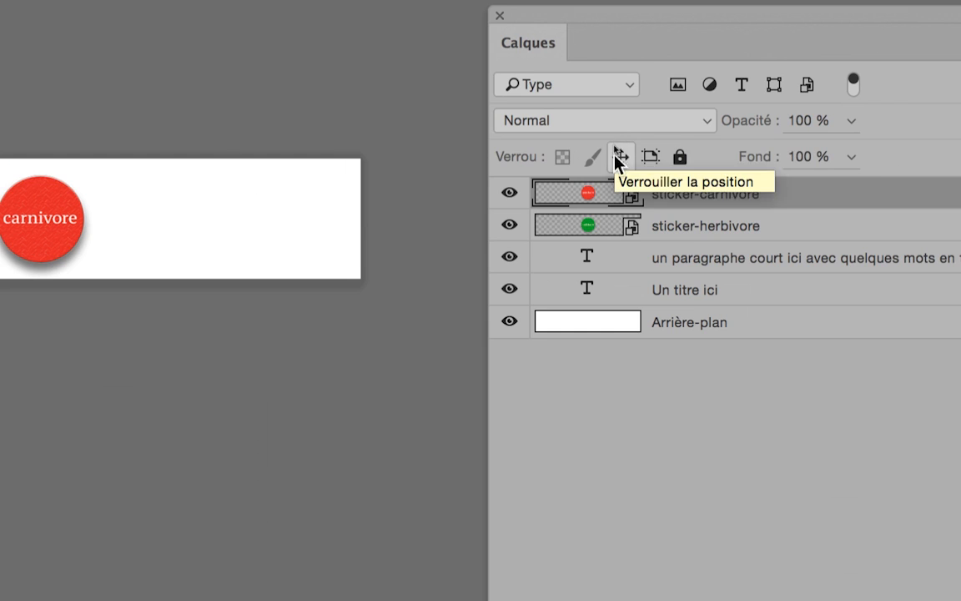
pyautogui.click(598, 222)
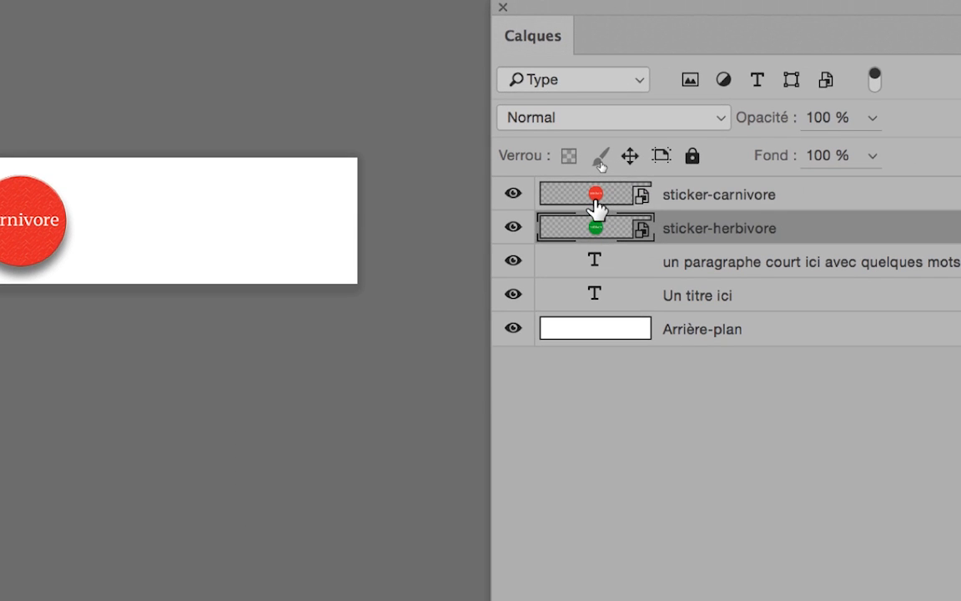
pyautogui.click(594, 196)
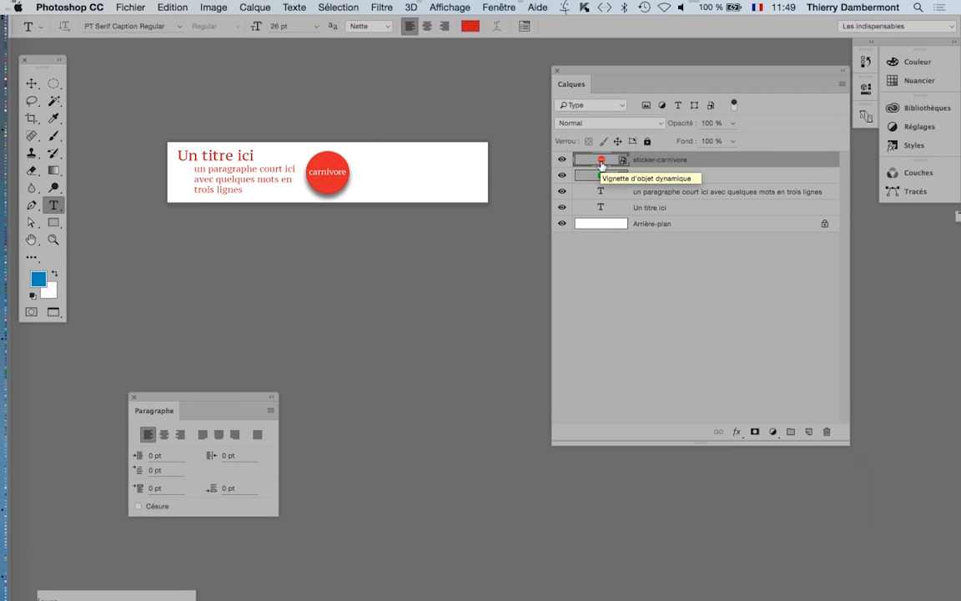
# Move the two badges to the banner's right part, with the herbivore badge near the right edge and the carnivore badge beside it.
pyautogui.click(32, 84)
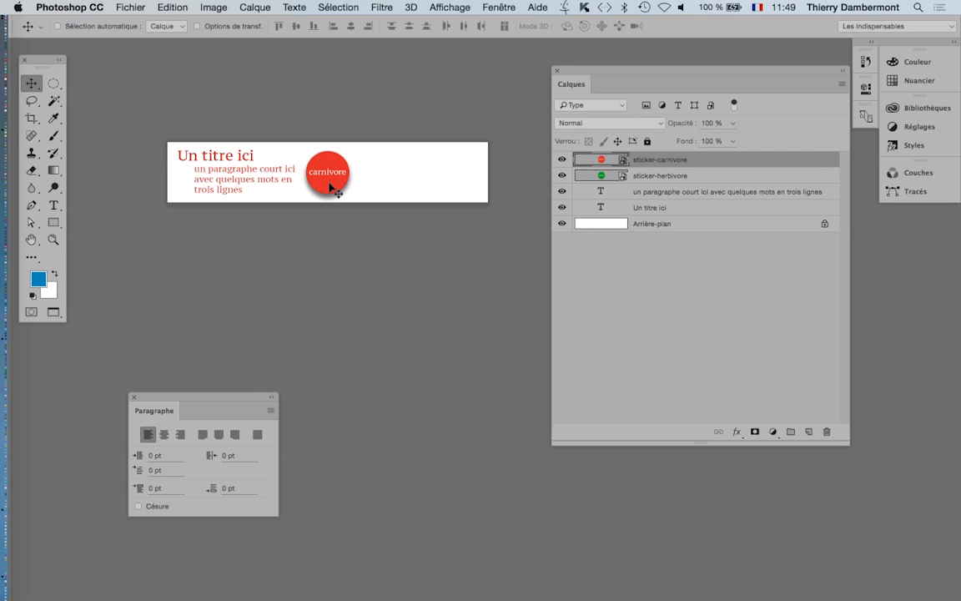
pyautogui.moveTo(326, 173); pyautogui.dragTo(497, 176)
pyautogui.click(587, 177)
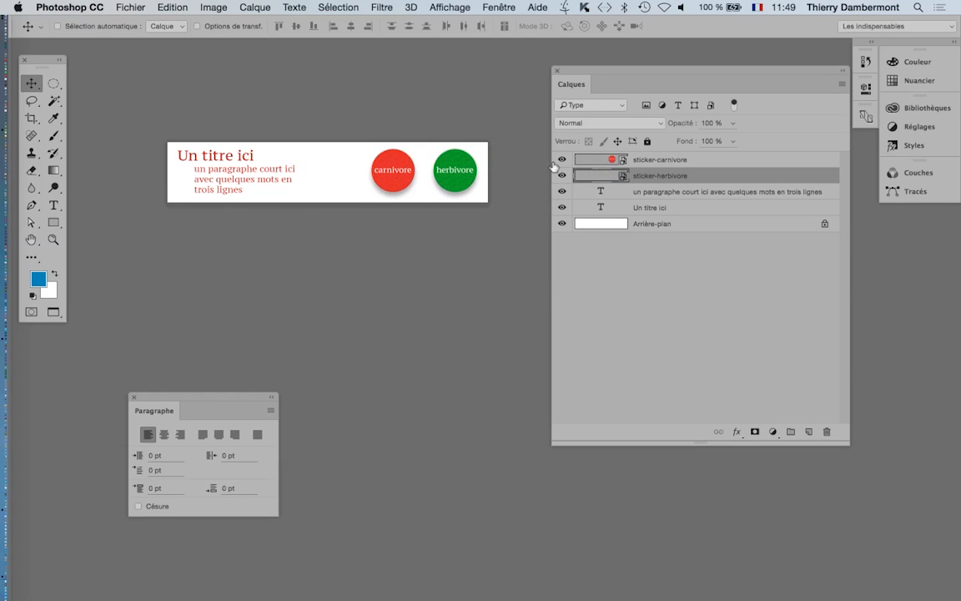
# Move the carnivore badge exactly over the herbivore badge near the banner's right edge.
pyautogui.click(600, 163)
pyautogui.moveTo(393, 171); pyautogui.dragTo(456, 175)
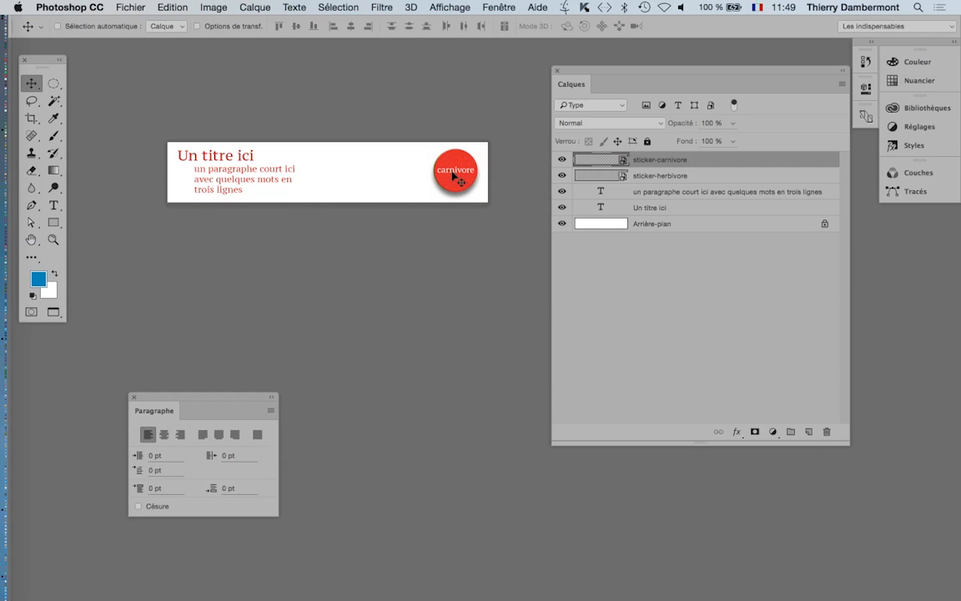
pyautogui.scroll(3, 456, 175)
pyautogui.scroll(1, 456, 175)
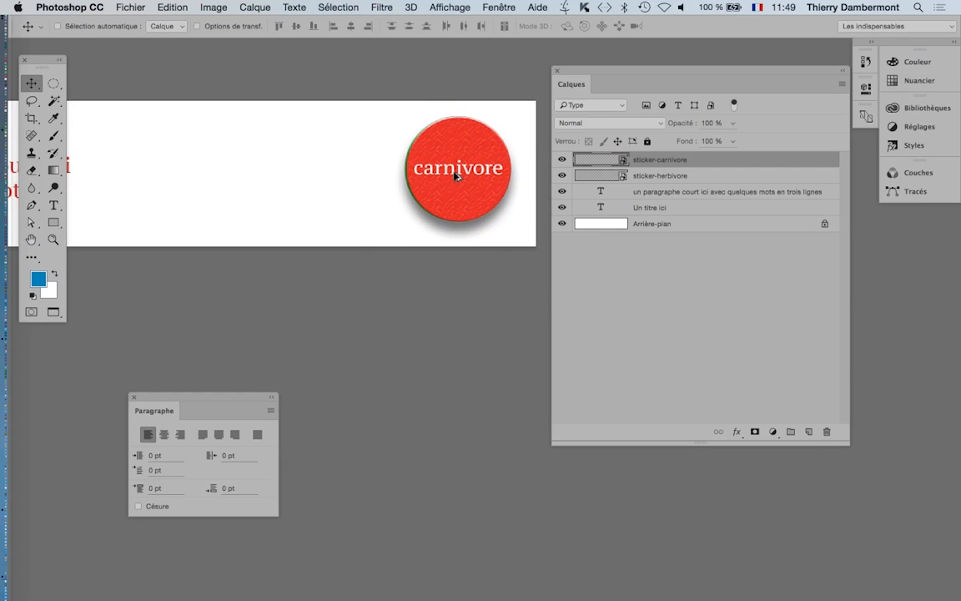
pyautogui.moveTo(448, 177); pyautogui.dragTo(453, 180)
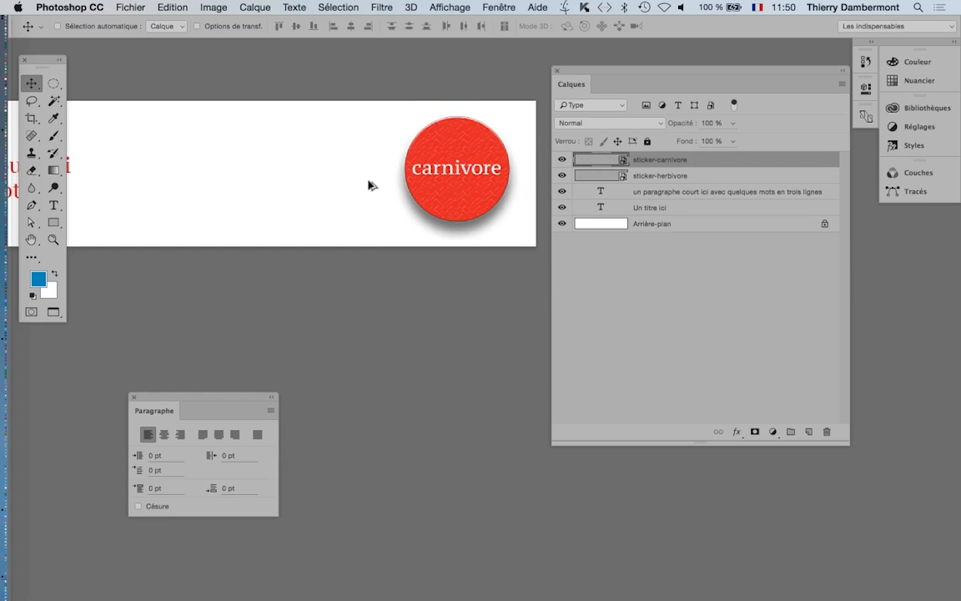
pyautogui.scroll(-3, 371, 185)
pyautogui.scroll(-2, 371, 189)
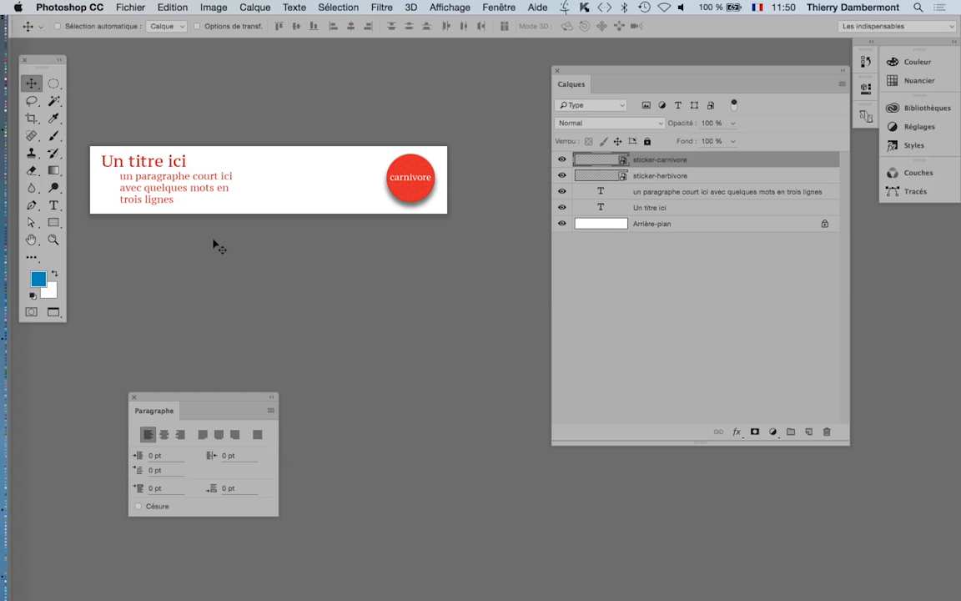
# Rename the short paragraph's text layer to "PARAGRAPHE".
pyautogui.press('super')
pyautogui.doubleClick(689, 192)
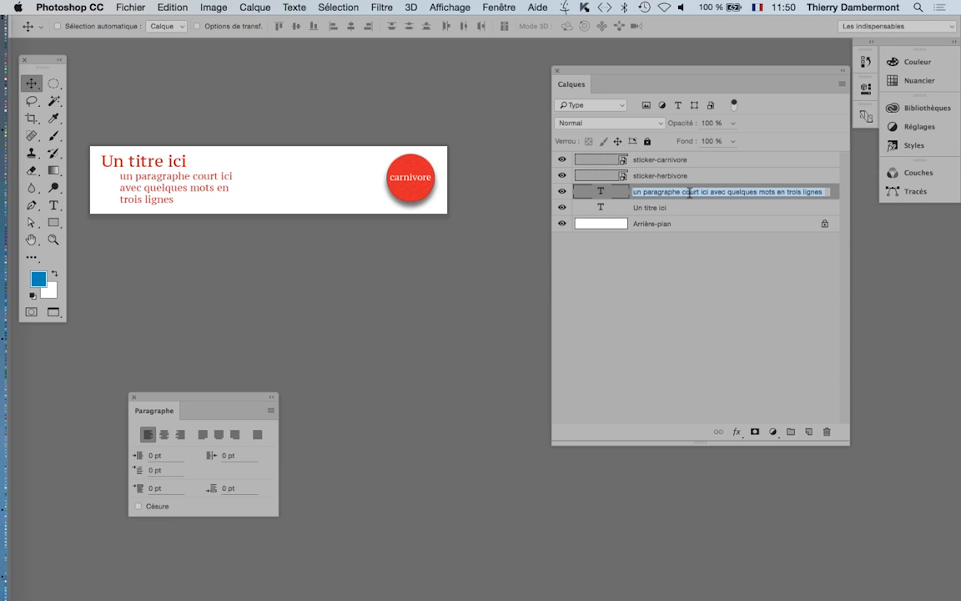
pyautogui.write('PARAGRAPHE')
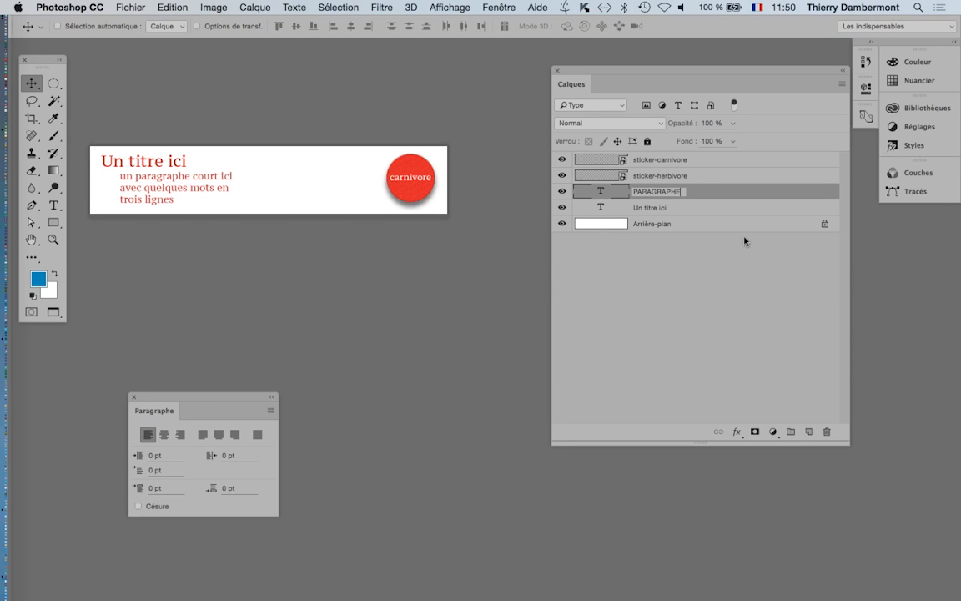
pyautogui.click(672, 236)
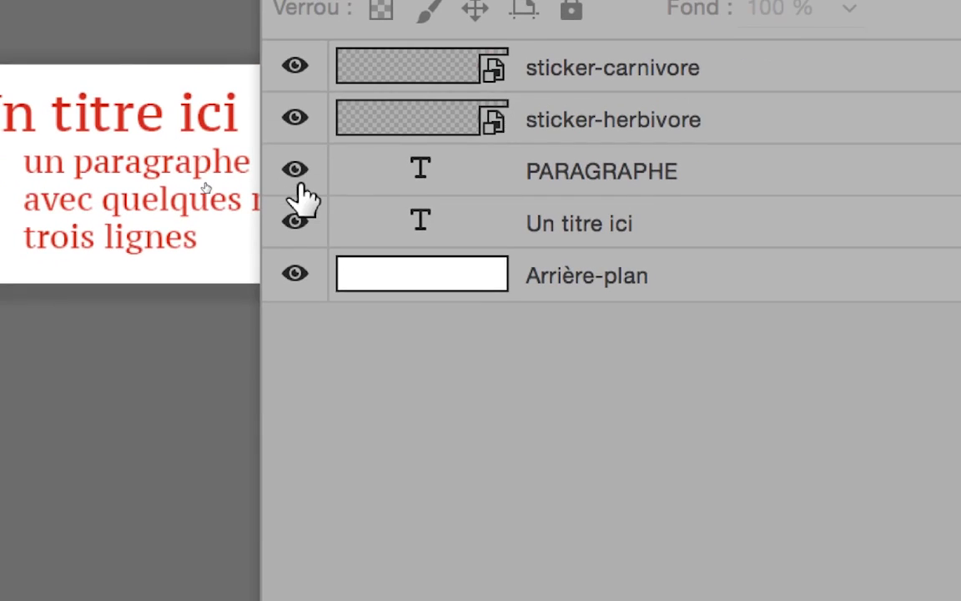
# Toggle the visibility of the PARAGRAPHE and title layers off and on to check which text each one holds.
pyautogui.click(259, 473)
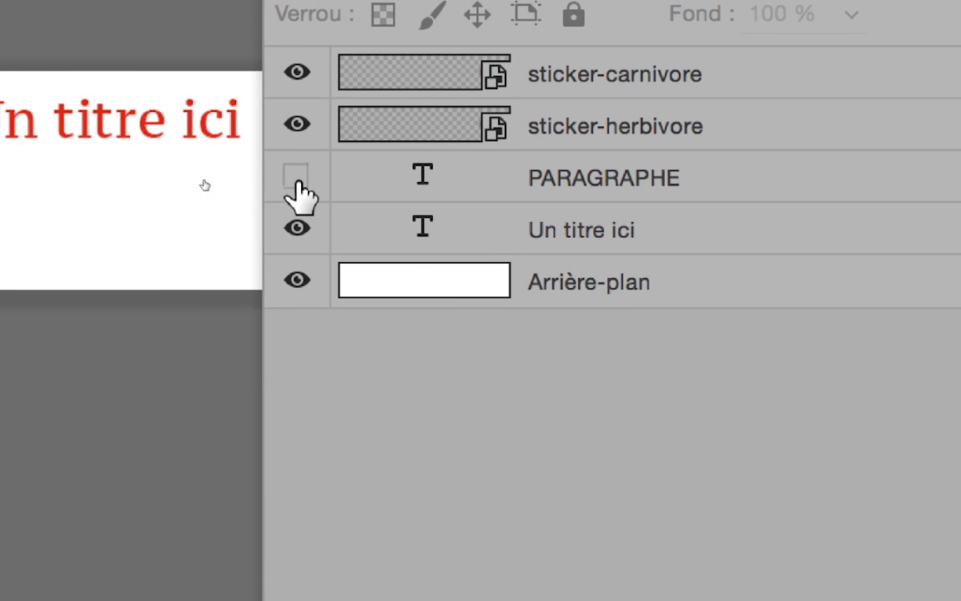
pyautogui.click(260, 472)
pyautogui.click(298, 179)
pyautogui.click(298, 179)
pyautogui.click(298, 178)
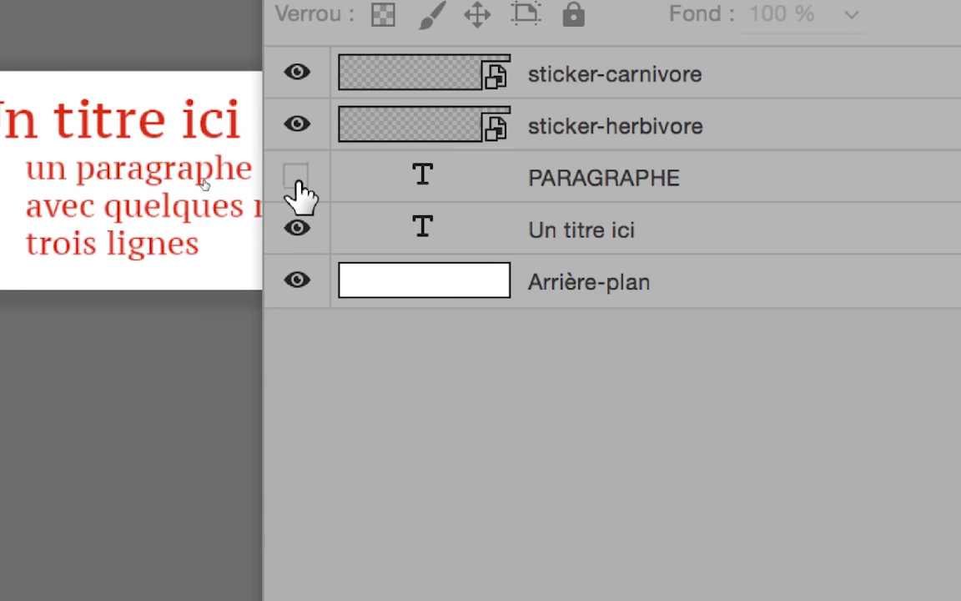
pyautogui.click(297, 179)
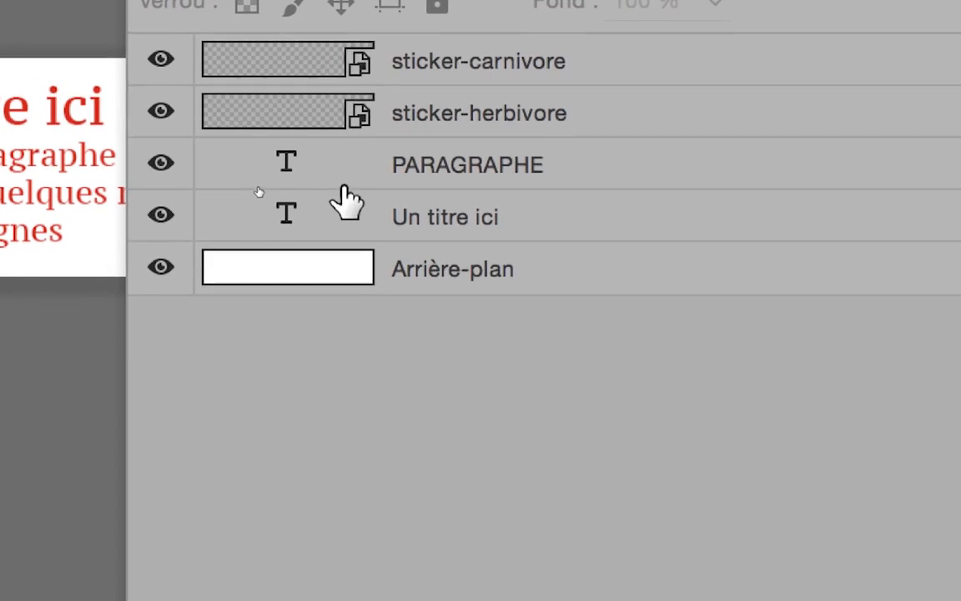
pyautogui.click(297, 227)
pyautogui.click(297, 228)
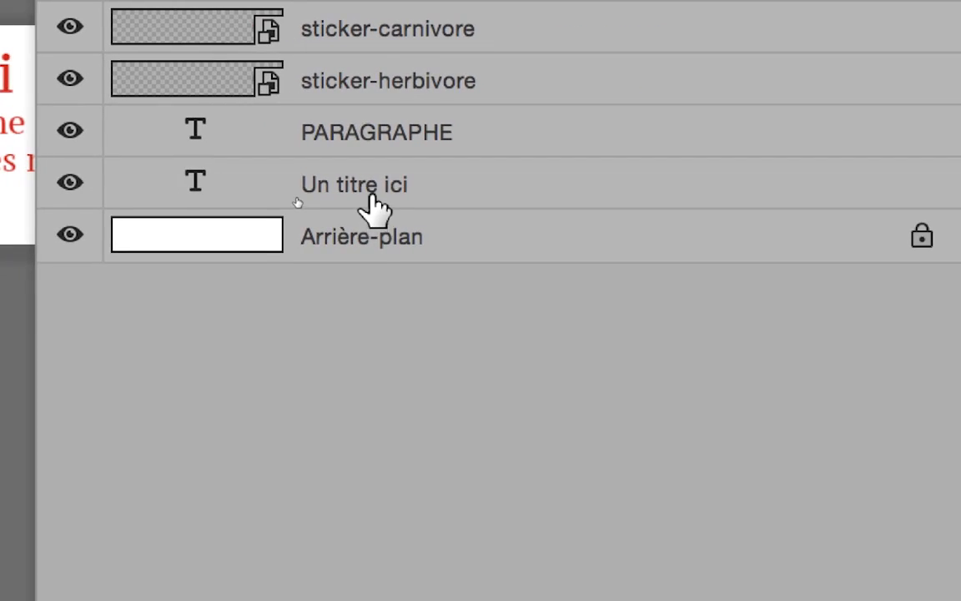
# Rename the "Un titre ici" text layer to "TITRE".
pyautogui.doubleClick(590, 190)
pyautogui.write('TITRE')
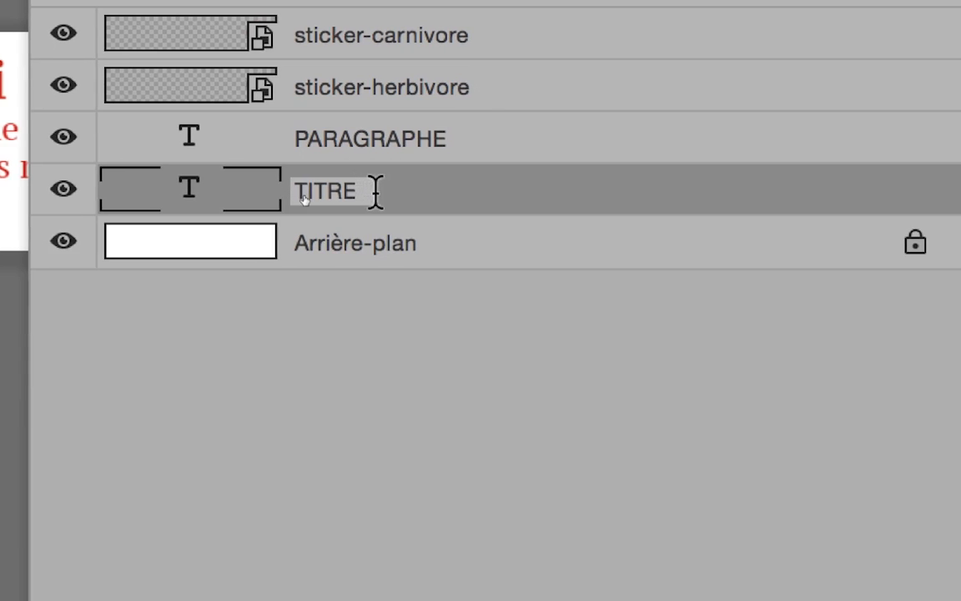
pyautogui.press('Return')
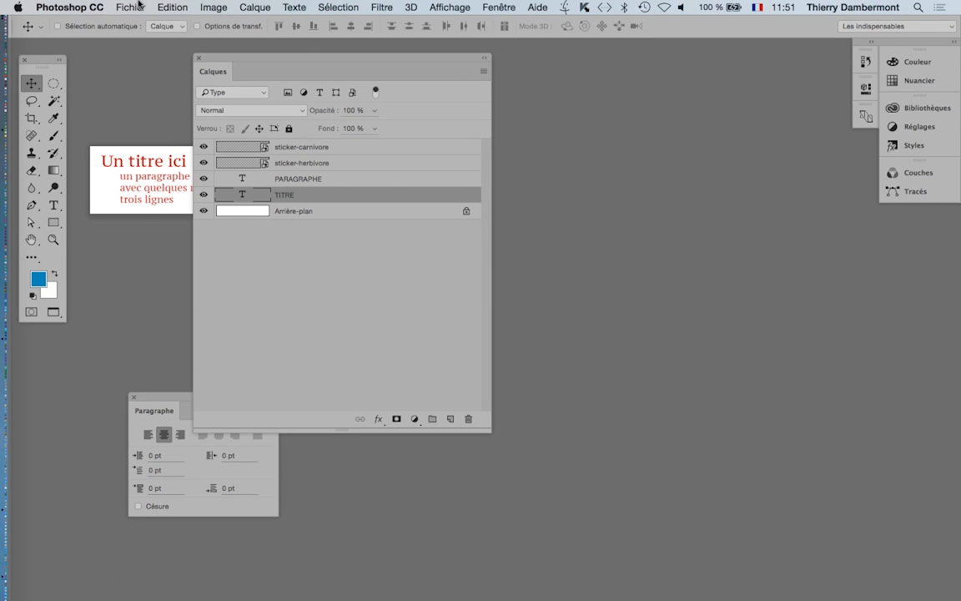
# Save the banner in Photoshop format as "Sans titre-2.psd" in the "exercice variables dans PS" folder.
pyautogui.click(139, 7)
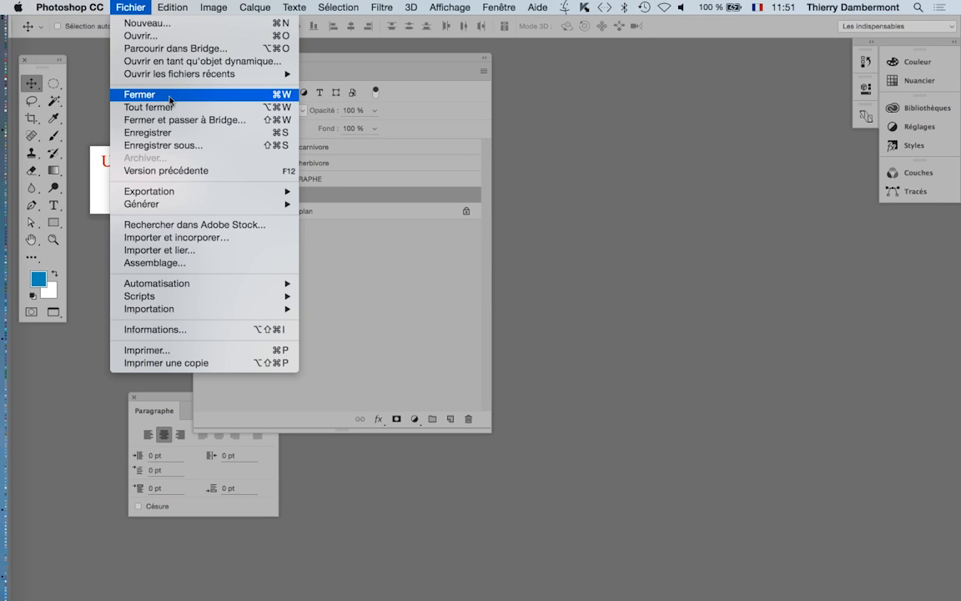
pyautogui.click(160, 146)
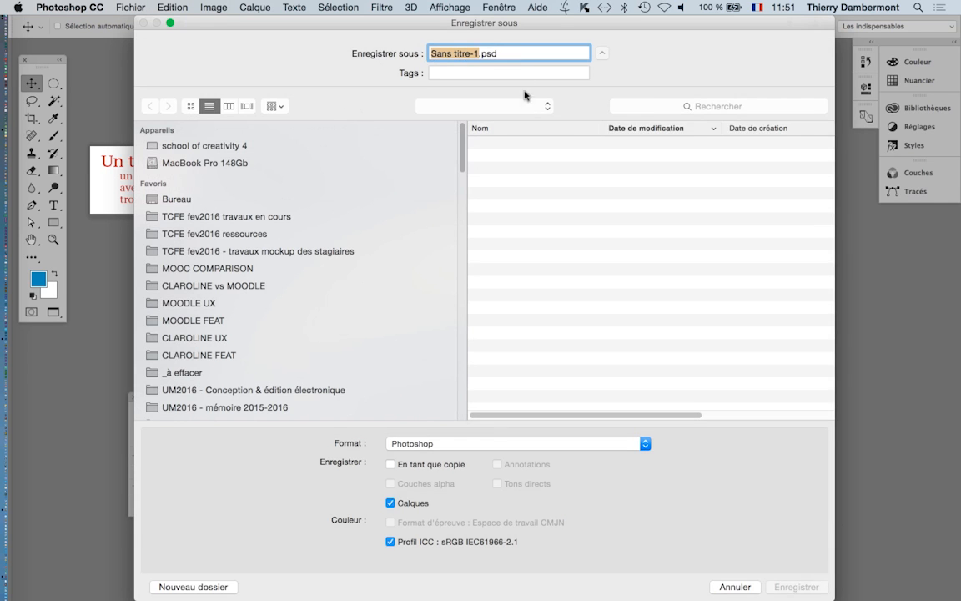
pyautogui.click(478, 55)
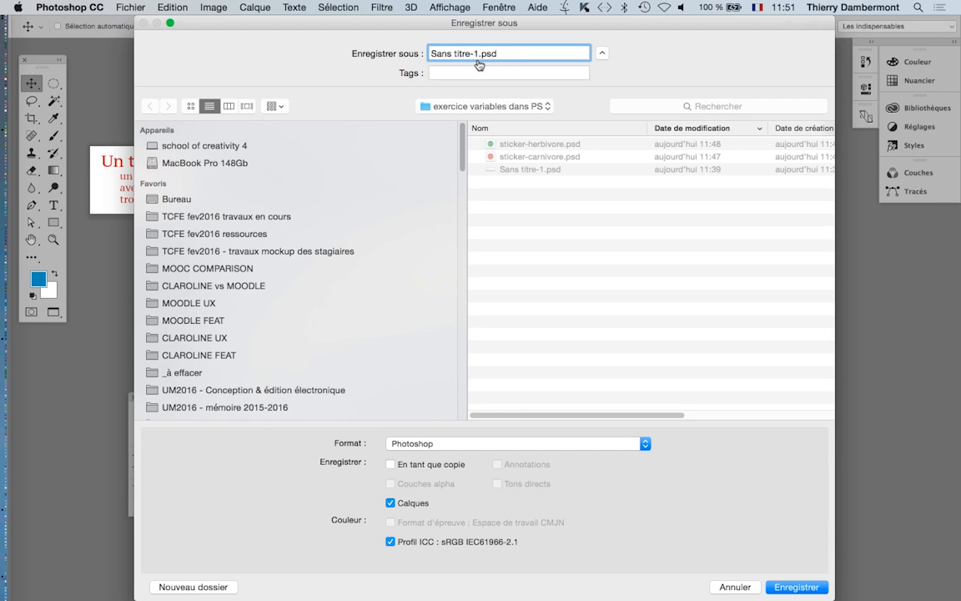
pyautogui.press('BackSpace')
pyautogui.write('2')
pyautogui.click(795, 587)
# Make a rectangular selection over the full 180 px banner height, from the paragraph text to the middle of the carnivore badge.
pyautogui.moveTo(377, 58); pyautogui.dragTo(768, 63)
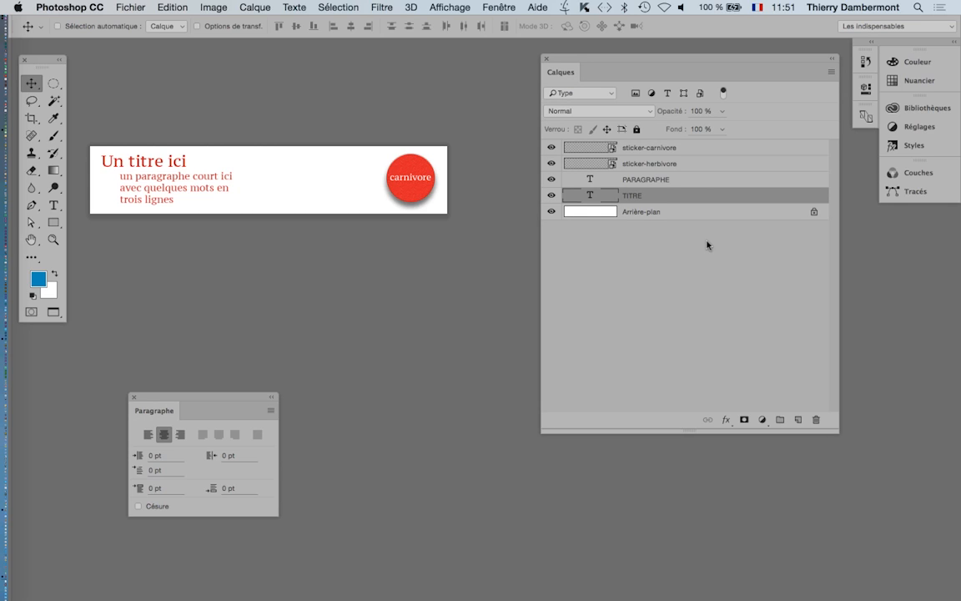
pyautogui.moveTo(66, 144)
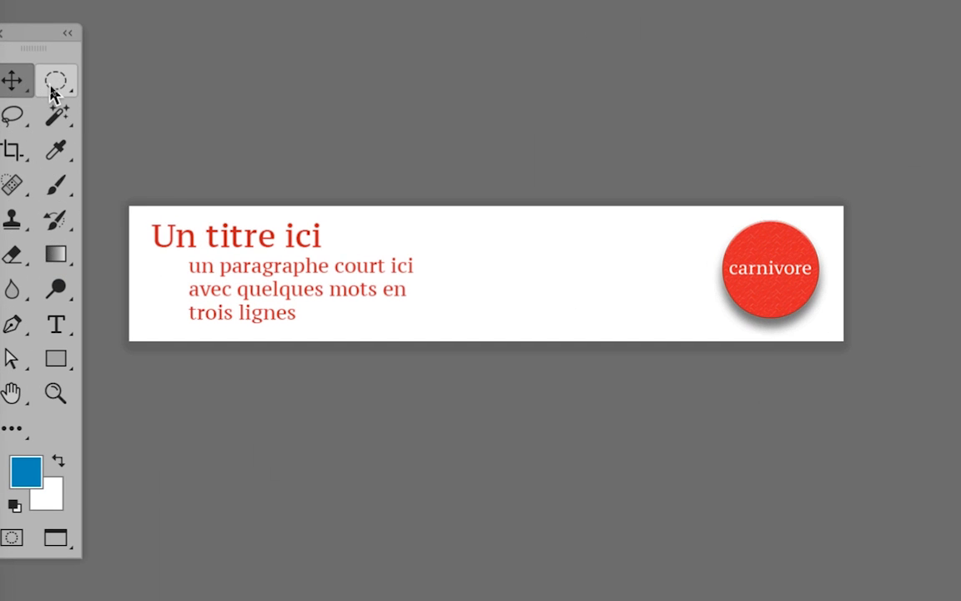
pyautogui.click(52, 86)
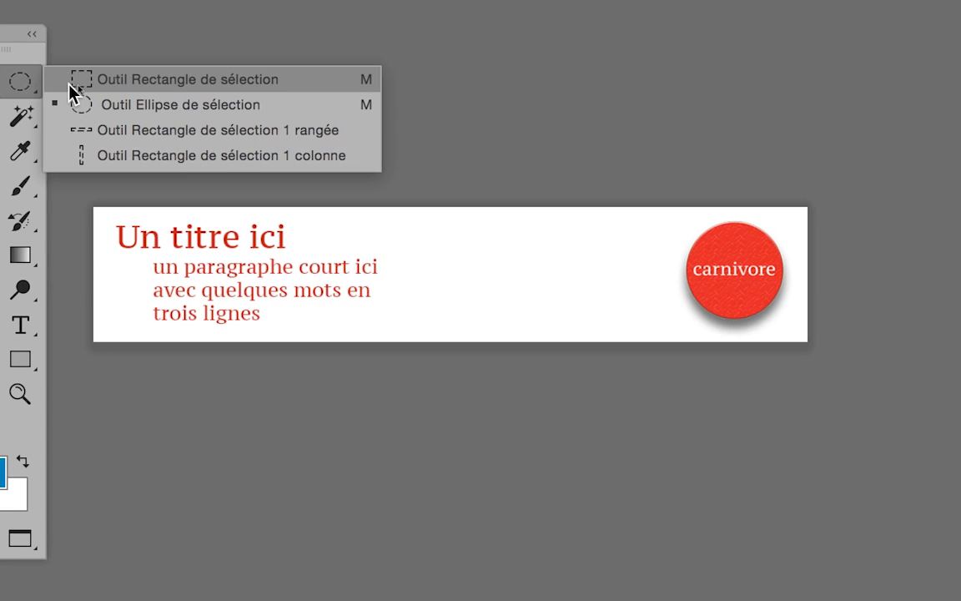
pyautogui.click(71, 81)
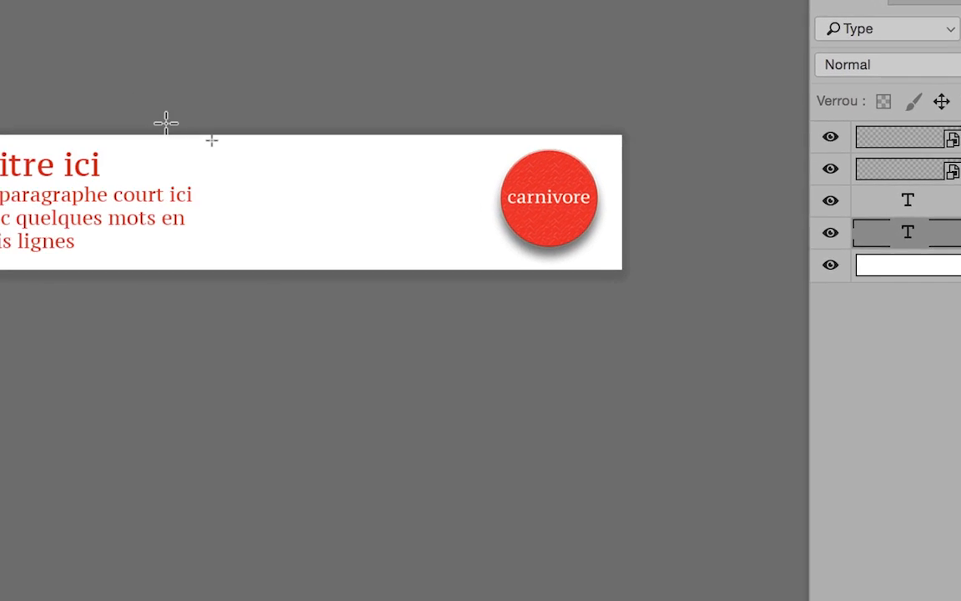
pyautogui.moveTo(111, 123); pyautogui.dragTo(505, 231)
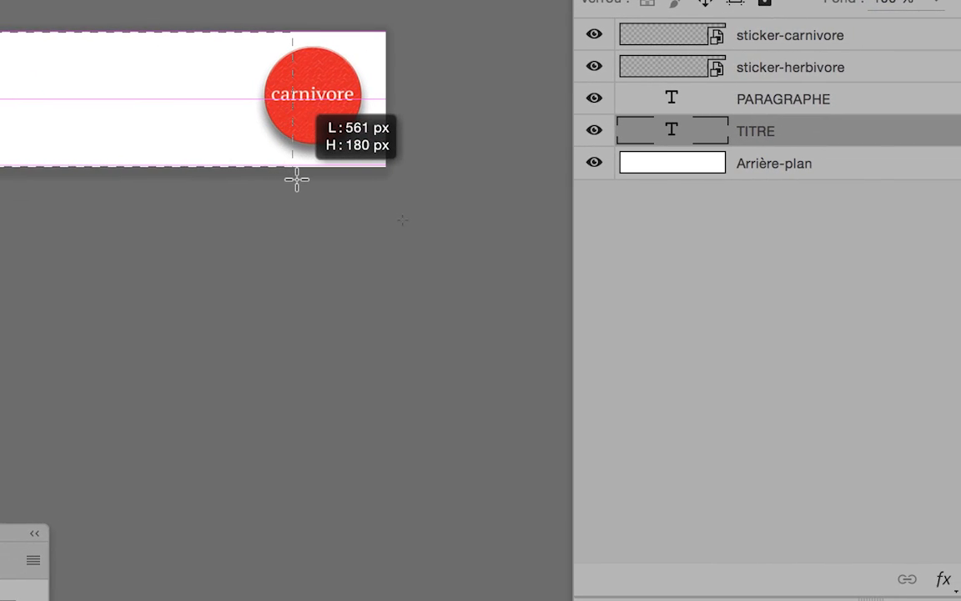
pyautogui.moveTo(296, 179); pyautogui.dragTo(308, 178)
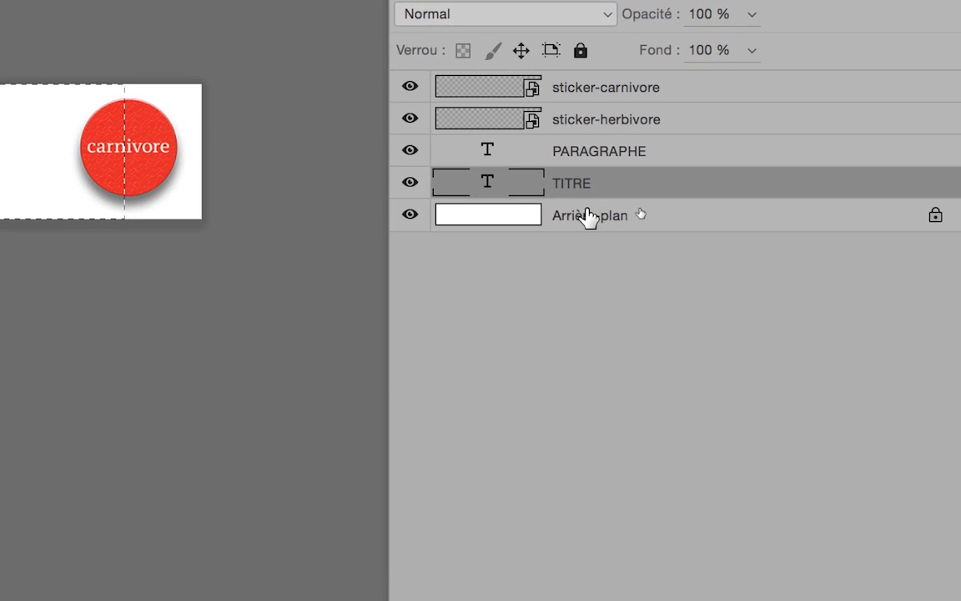
# Create a new layer directly above the Arrière-plan layer and name it "IMAGE".
pyautogui.click(619, 301)
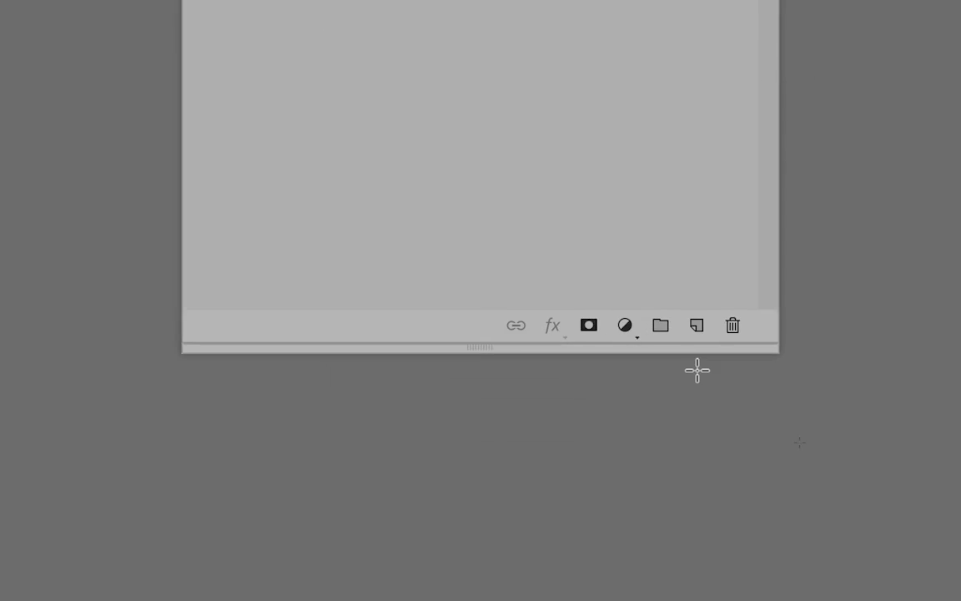
pyautogui.click(697, 350)
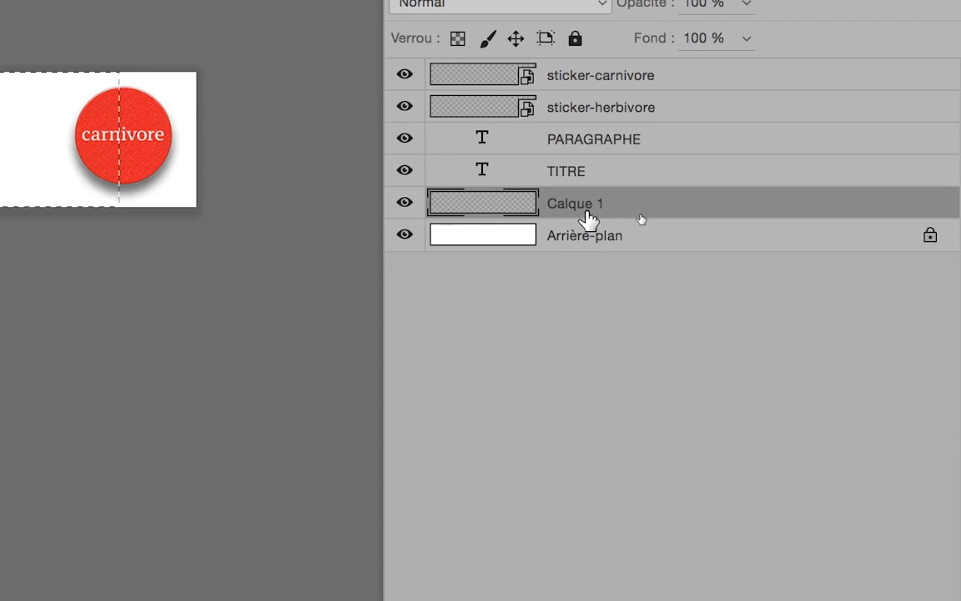
pyautogui.doubleClick(586, 209)
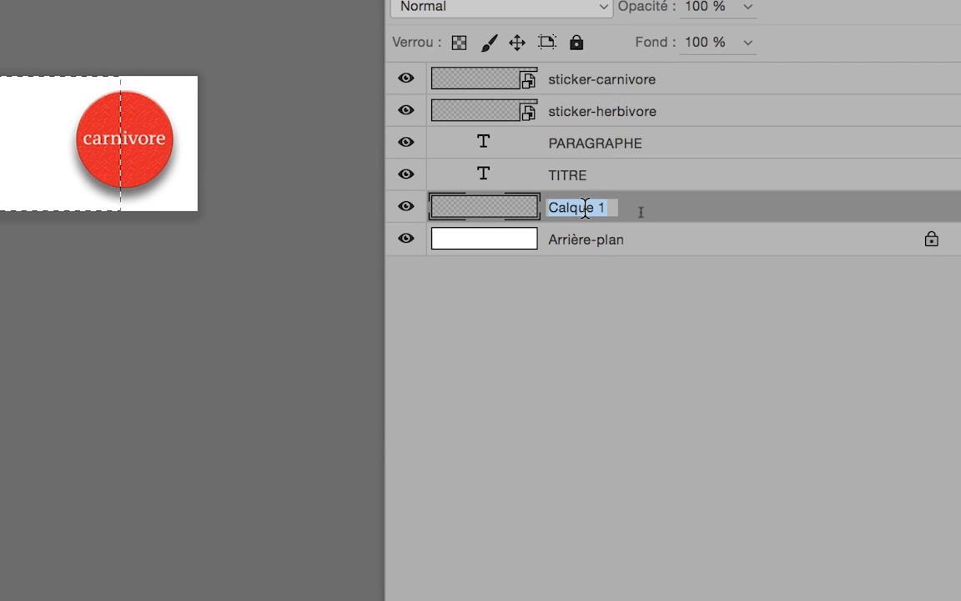
pyautogui.write('IMAGE')
pyautogui.press('Return')
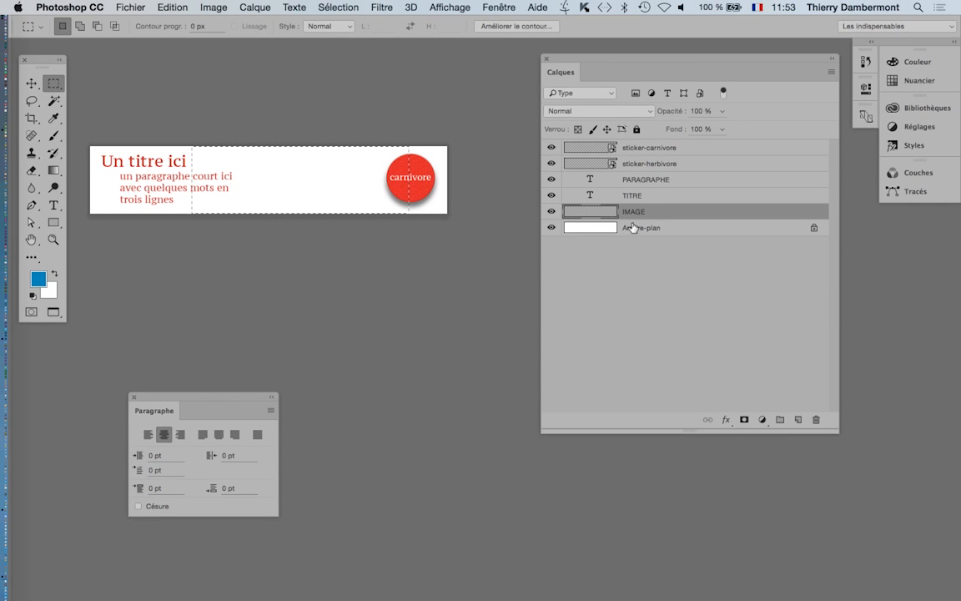
# Fill the rectangular selection on the IMAGE layer with the blue colour #4820da at 100% opacity in Normal mode.
pyautogui.click(160, 6)
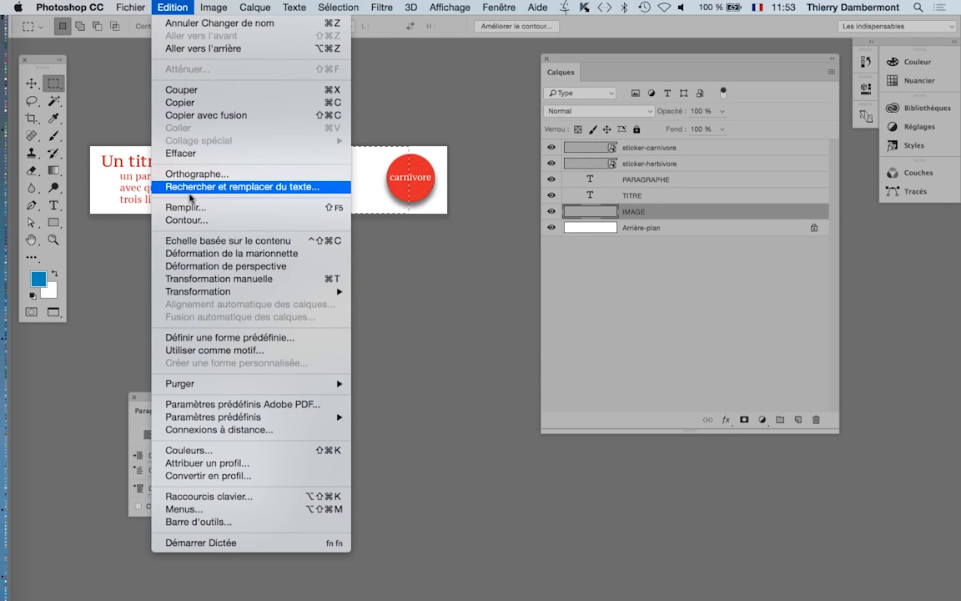
pyautogui.click(205, 211)
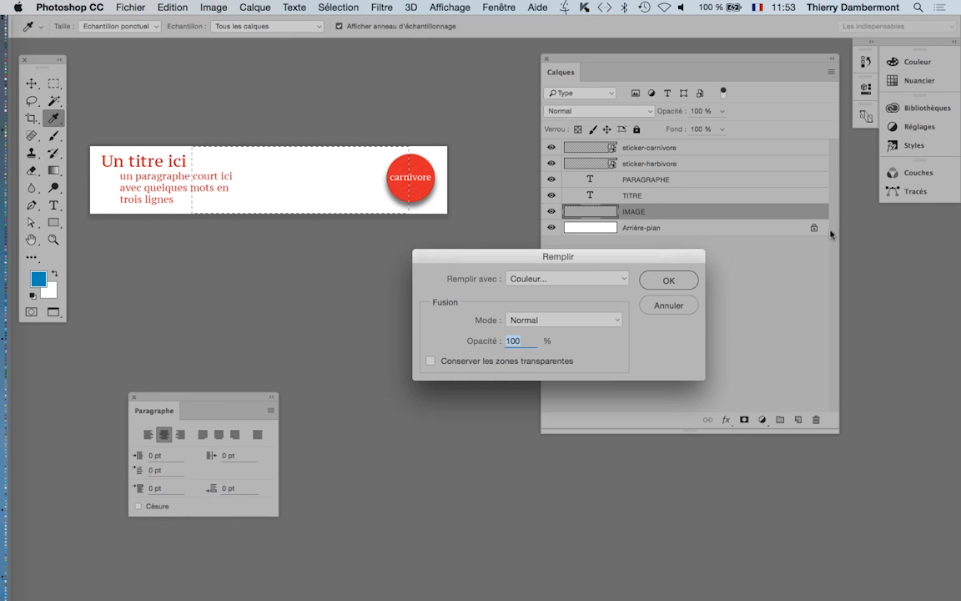
pyautogui.click(559, 279)
pyautogui.click(559, 279)
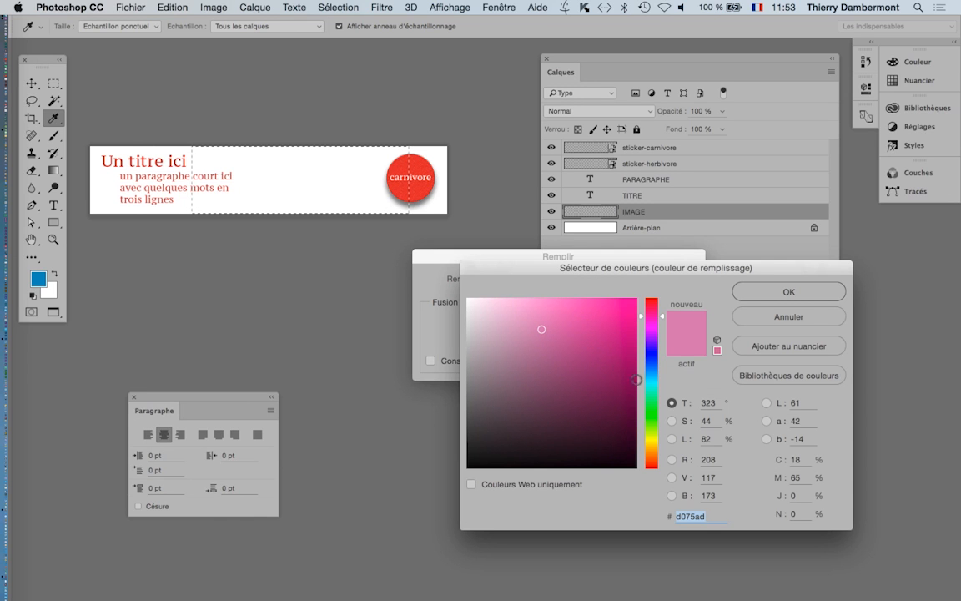
pyautogui.click(648, 390)
pyautogui.click(612, 322)
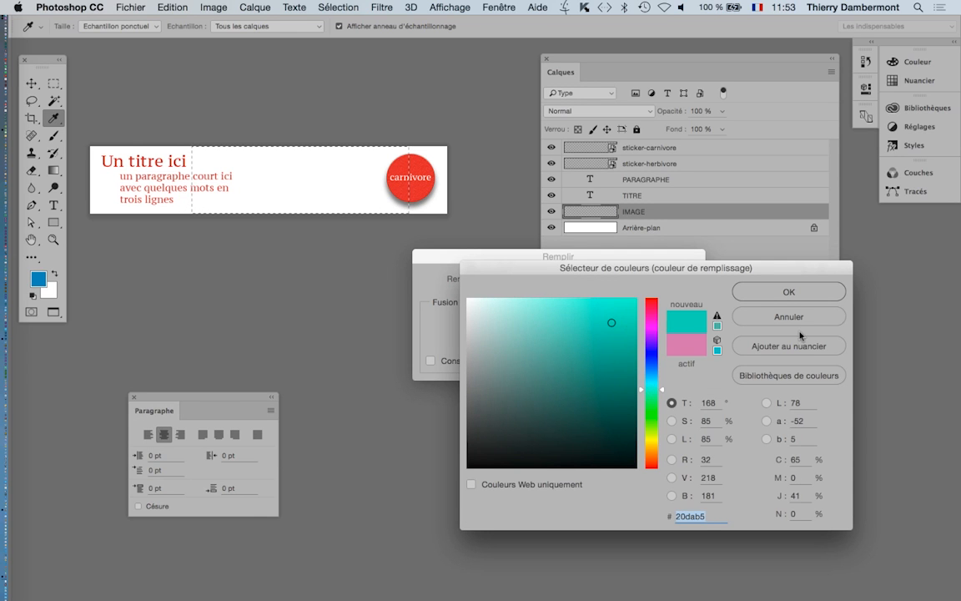
pyautogui.click(649, 333)
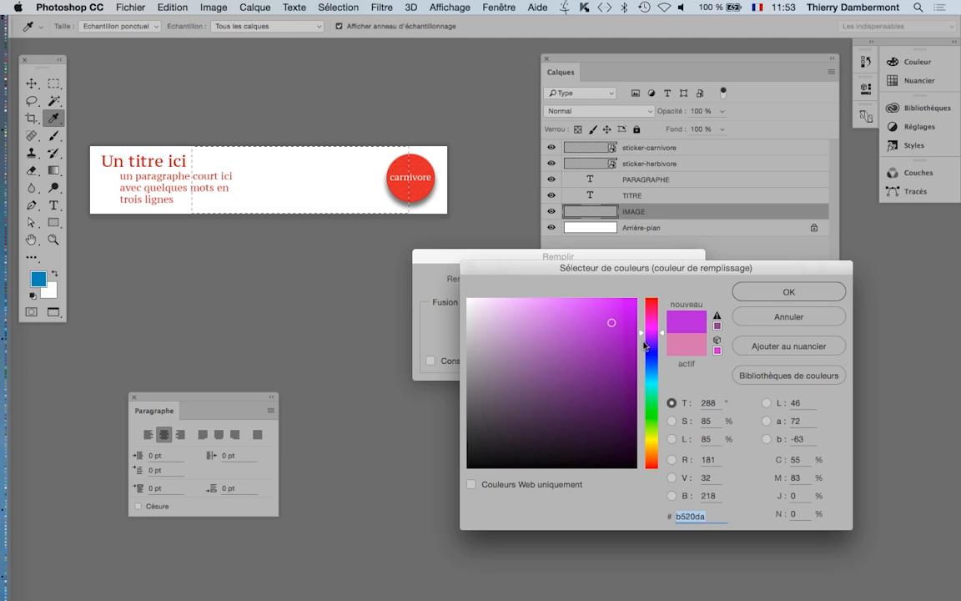
pyautogui.click(653, 437)
pyautogui.click(652, 353)
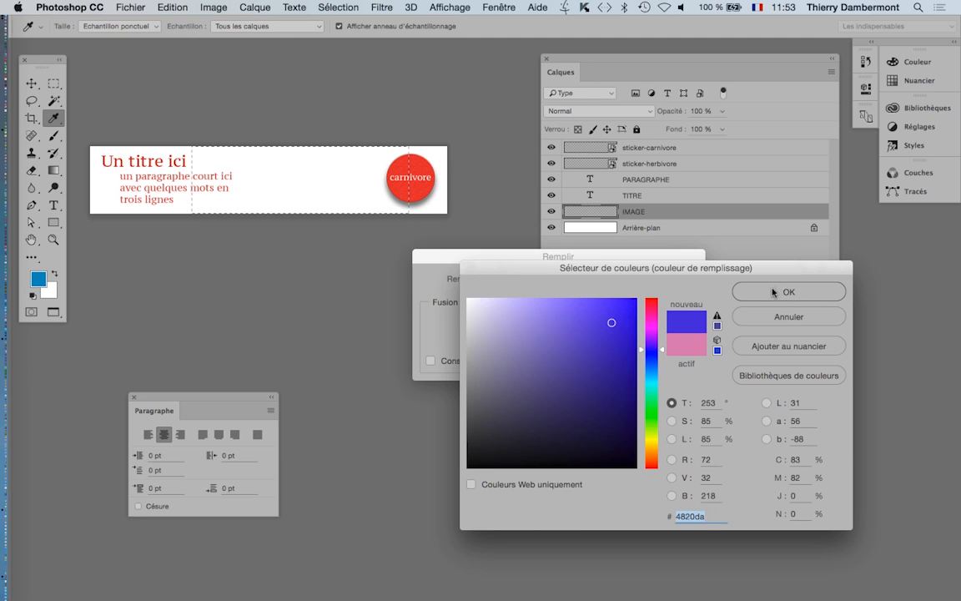
pyautogui.click(780, 292)
pyautogui.click(664, 281)
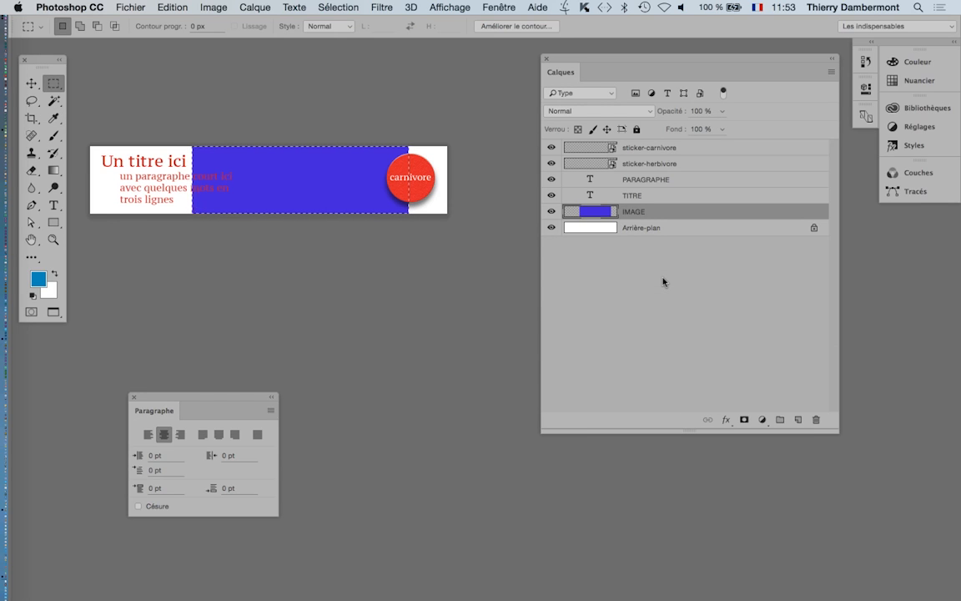
# Deselect the filled area and add a layer mask to the IMAGE layer.
pyautogui.click(337, 7)
pyautogui.click(334, 37)
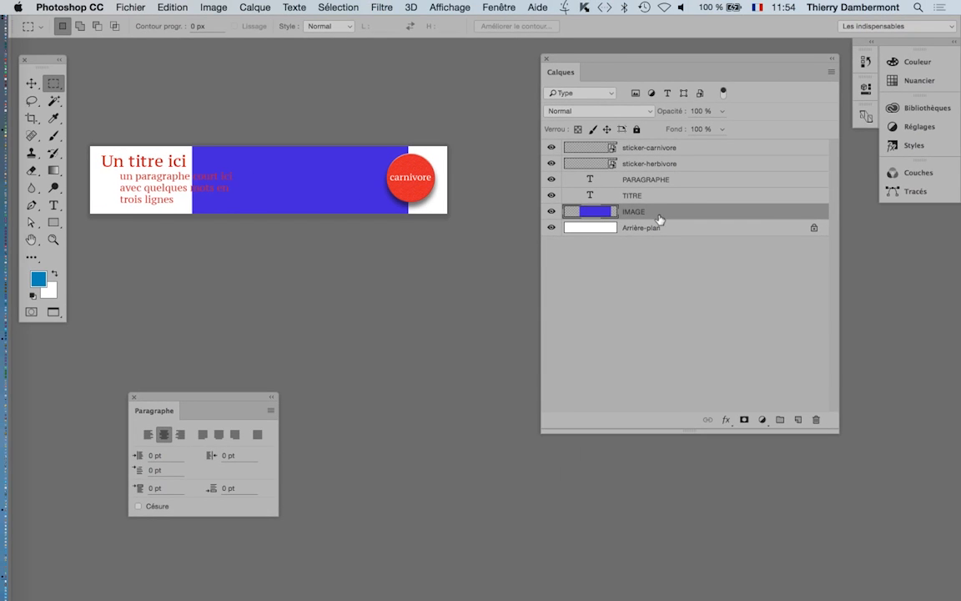
pyautogui.moveTo(584, 58); pyautogui.dragTo(541, 49)
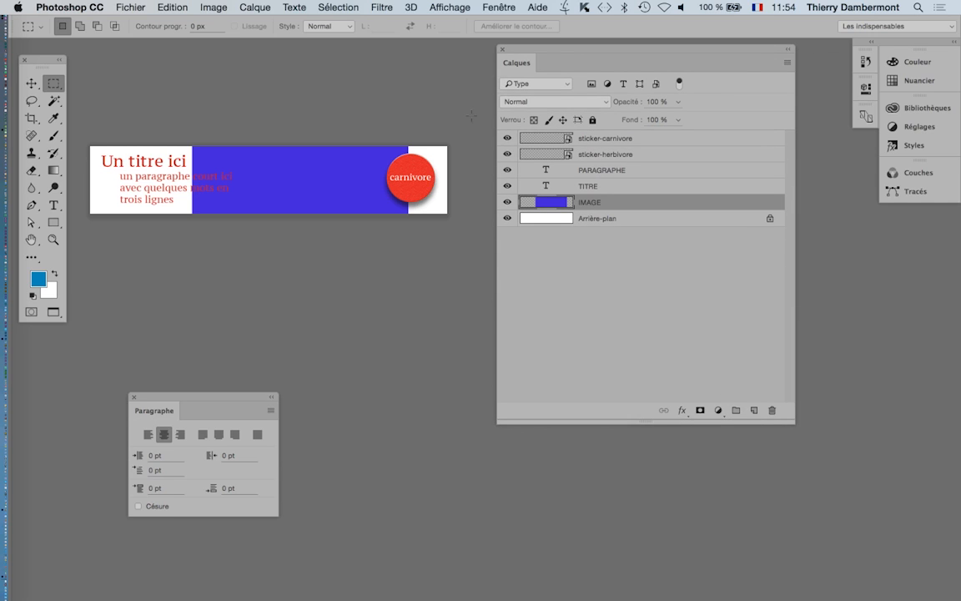
pyautogui.click(700, 412)
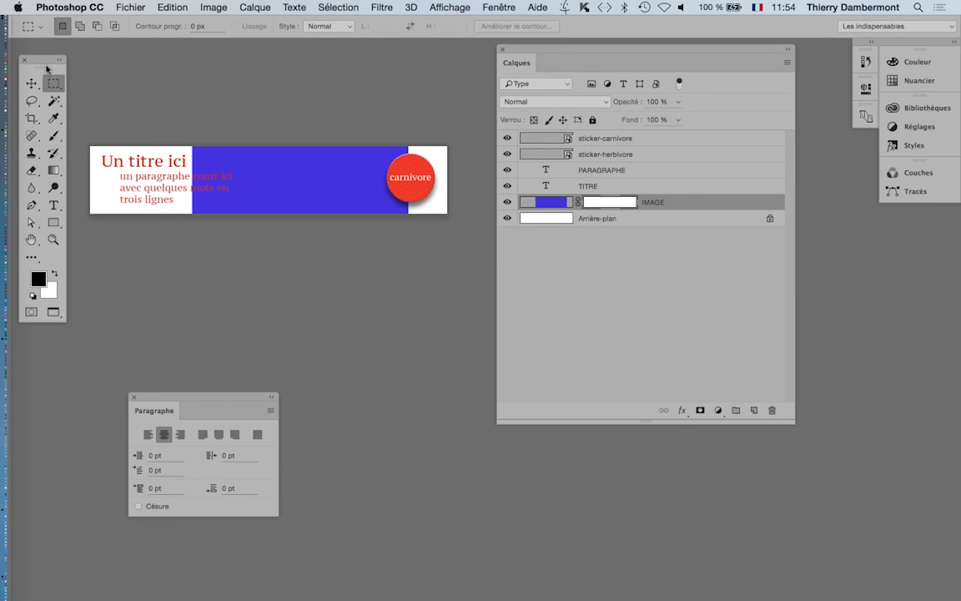
# Set up the Gradient tool with the black-to-white preset, Normal mode and the reflected gradient style.
pyautogui.moveTo(47, 59); pyautogui.dragTo(48, 58)
pyautogui.click(56, 170)
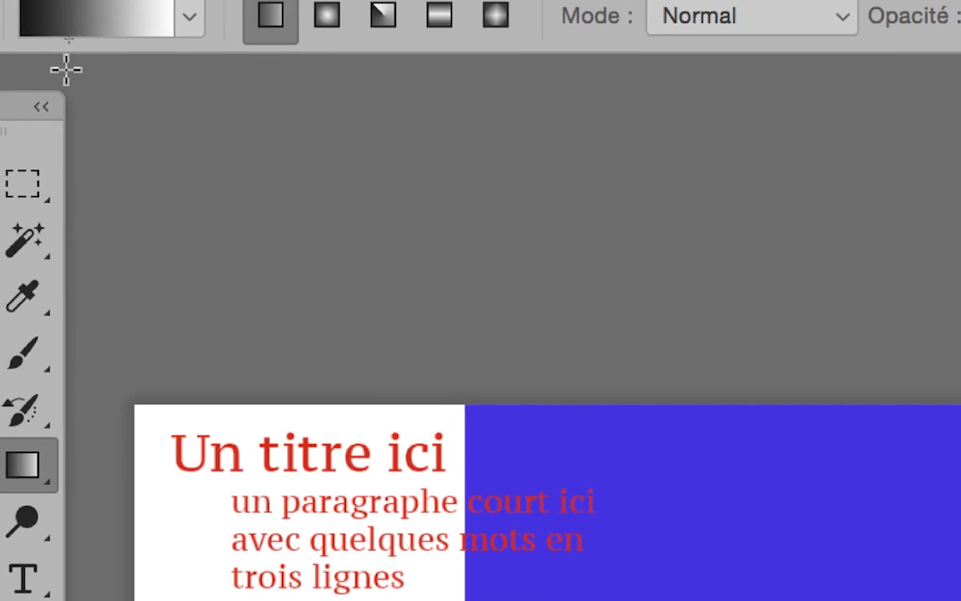
pyautogui.click(96, 50)
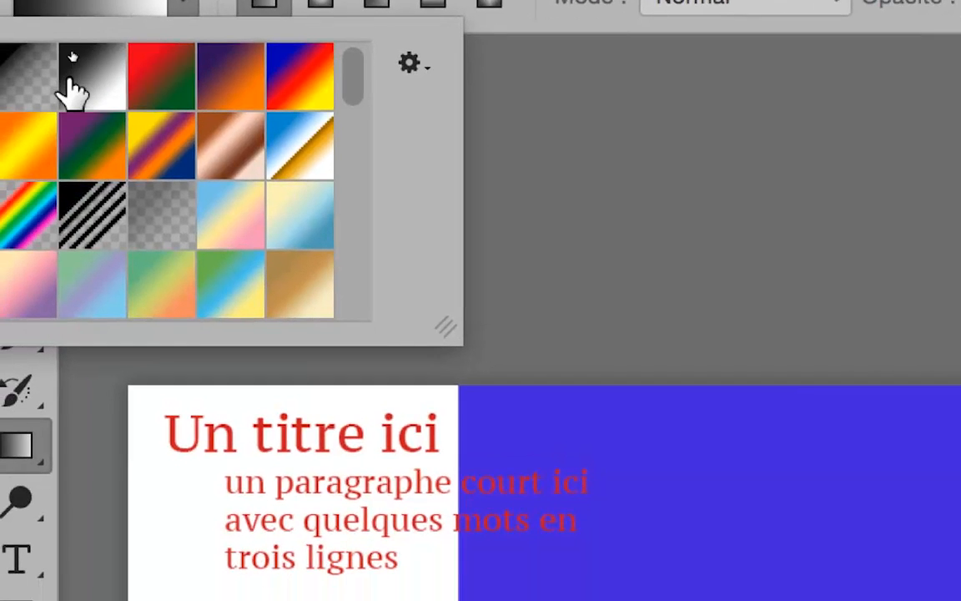
pyautogui.click(22, 112)
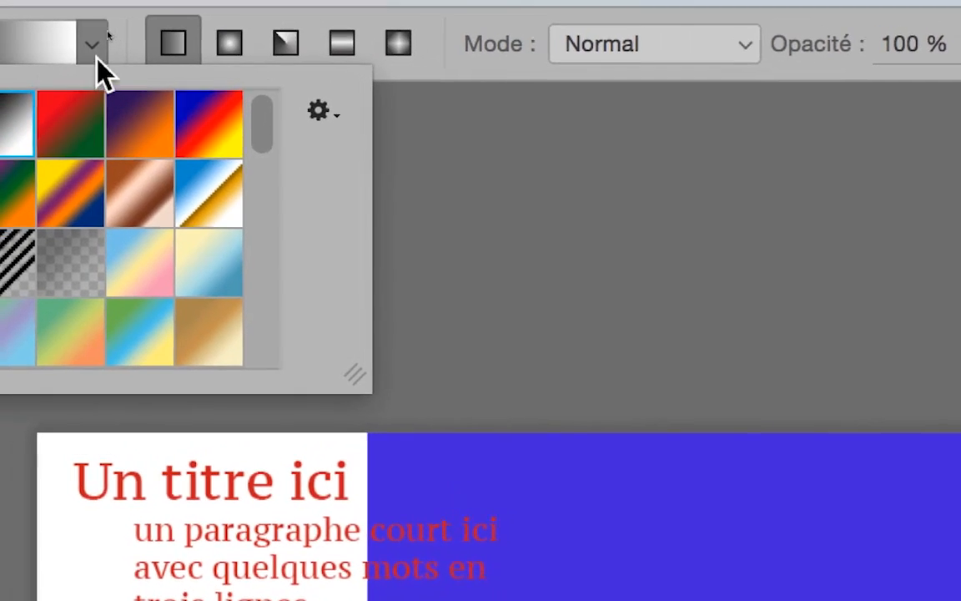
pyautogui.click(154, 9)
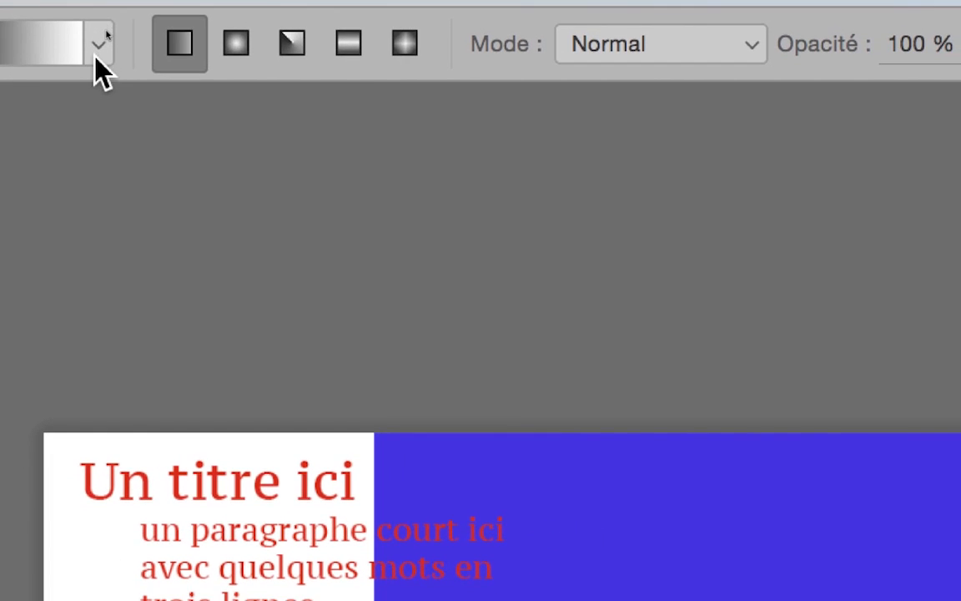
pyautogui.click(125, 50)
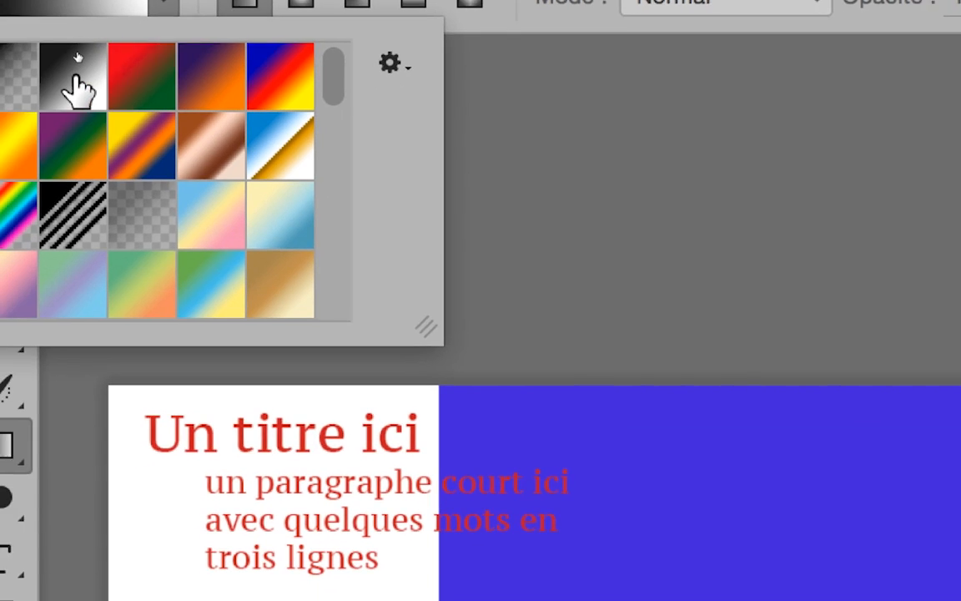
pyautogui.click(78, 58)
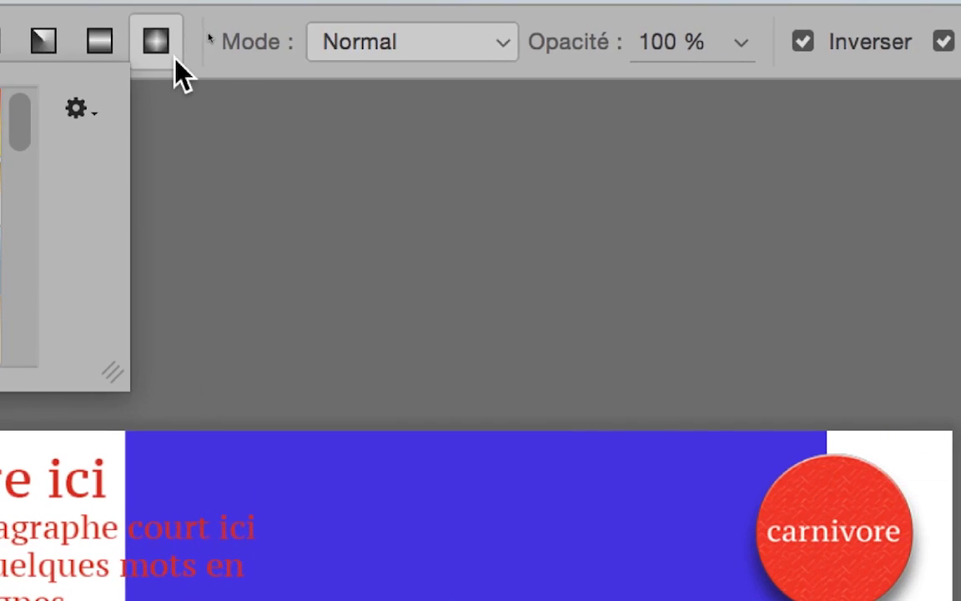
pyautogui.click(351, 53)
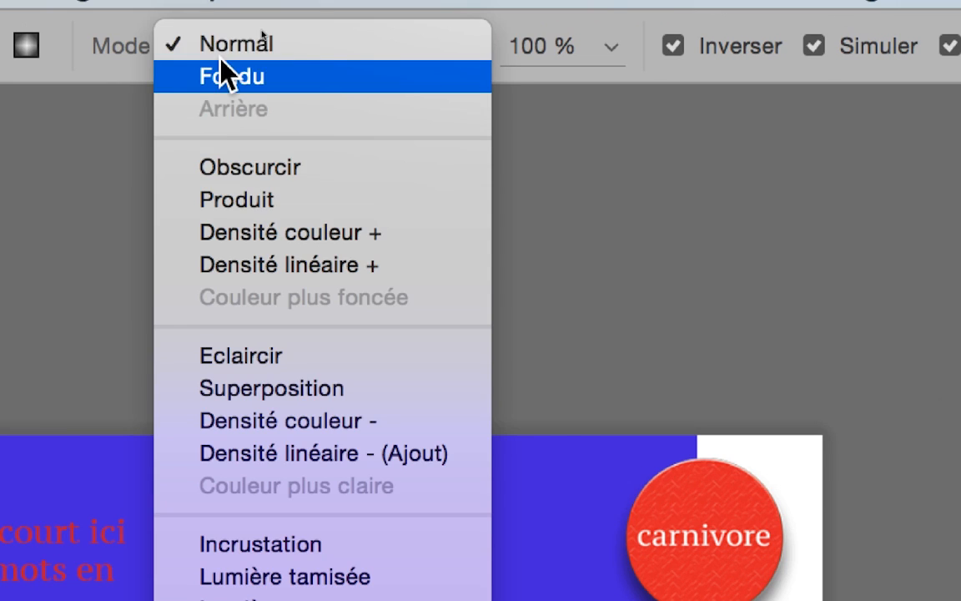
pyautogui.click(221, 52)
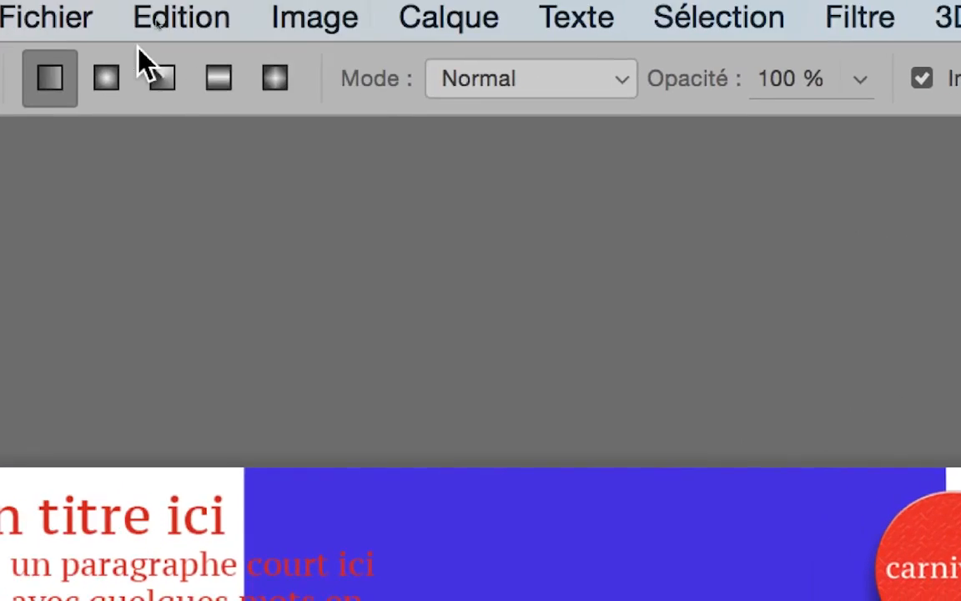
pyautogui.click(162, 58)
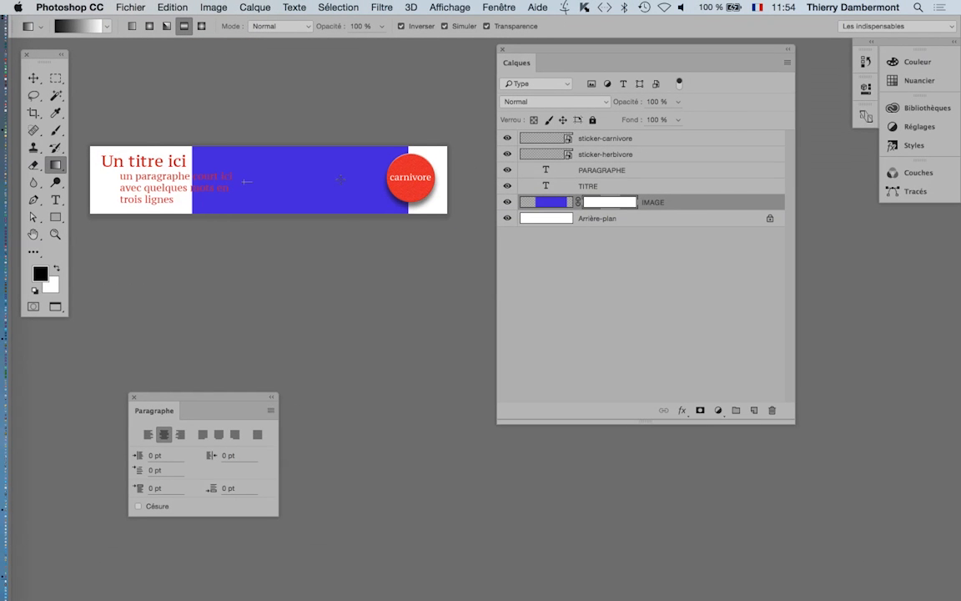
# Draw reflected gradients across the IMAGE layer's mask, ending with one from right of the banner's centre to the carnivore badge.
pyautogui.moveTo(242, 180); pyautogui.dragTo(367, 176)
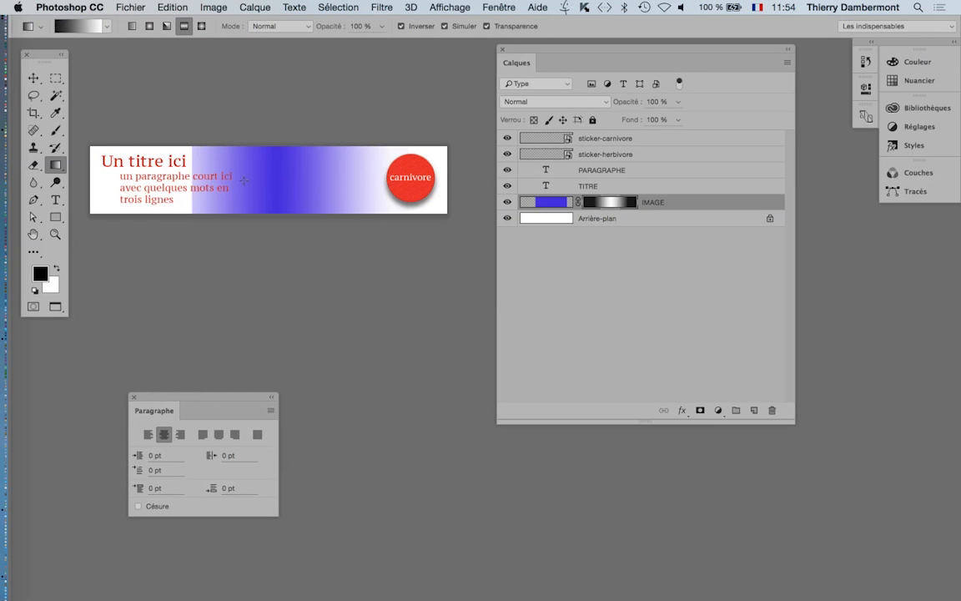
pyautogui.moveTo(261, 176); pyautogui.dragTo(368, 179)
pyautogui.moveTo(241, 179); pyautogui.dragTo(435, 185)
pyautogui.moveTo(263, 178); pyautogui.dragTo(402, 187)
pyautogui.moveTo(315, 186); pyautogui.dragTo(388, 188)
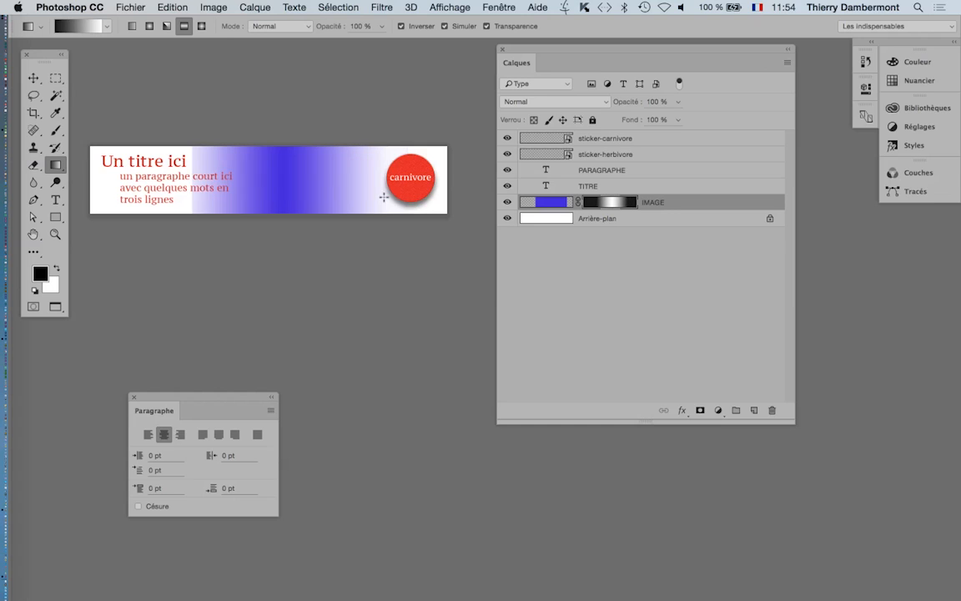
pyautogui.moveTo(317, 185); pyautogui.dragTo(414, 185)
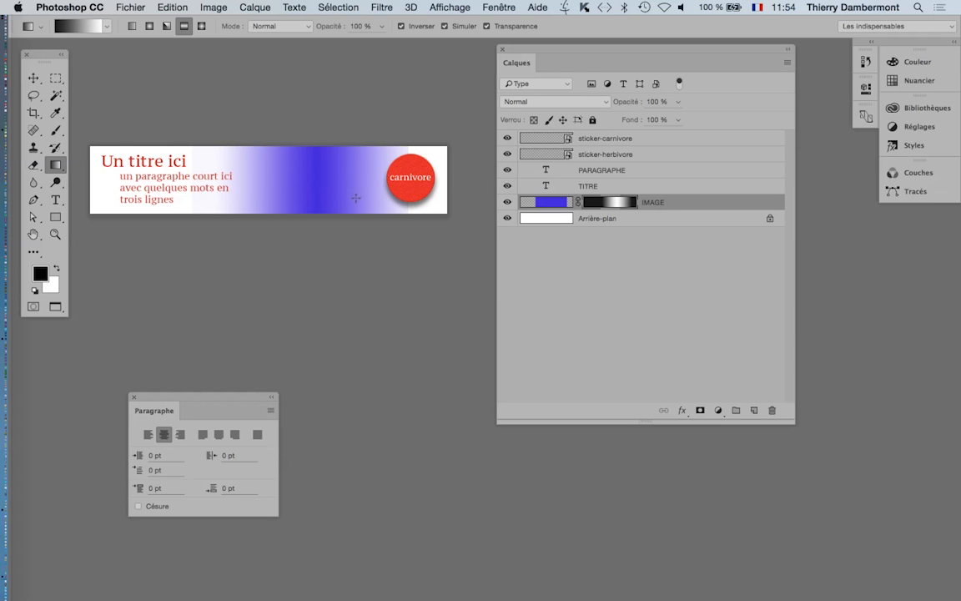
# Redraw the reflected gradient on the IMAGE layer's mask, centring the blue band midway between the paragraph text and carnivore badge and fading it toward both.
pyautogui.moveTo(323, 184); pyautogui.dragTo(359, 187)
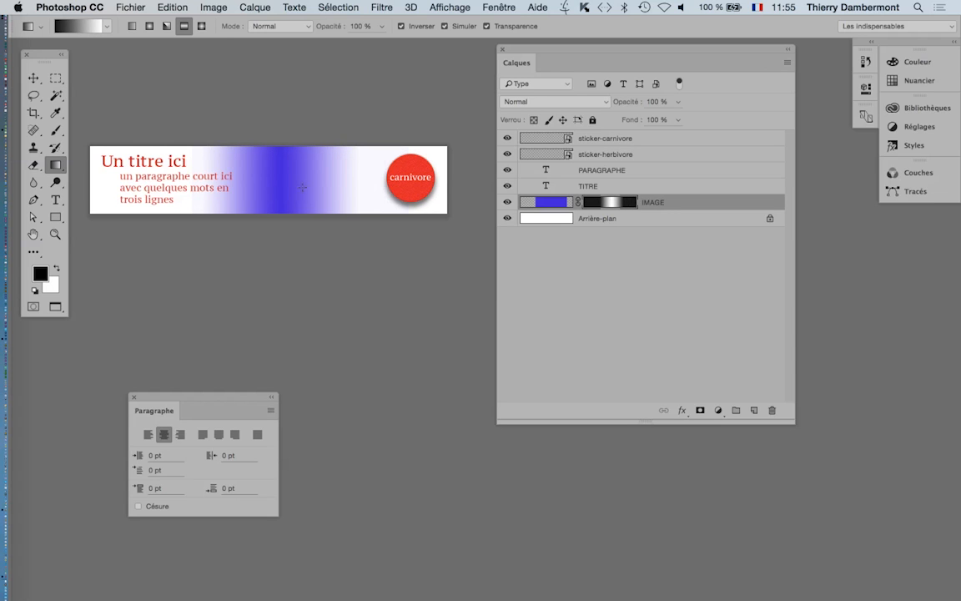
pyautogui.moveTo(289, 181); pyautogui.dragTo(343, 188)
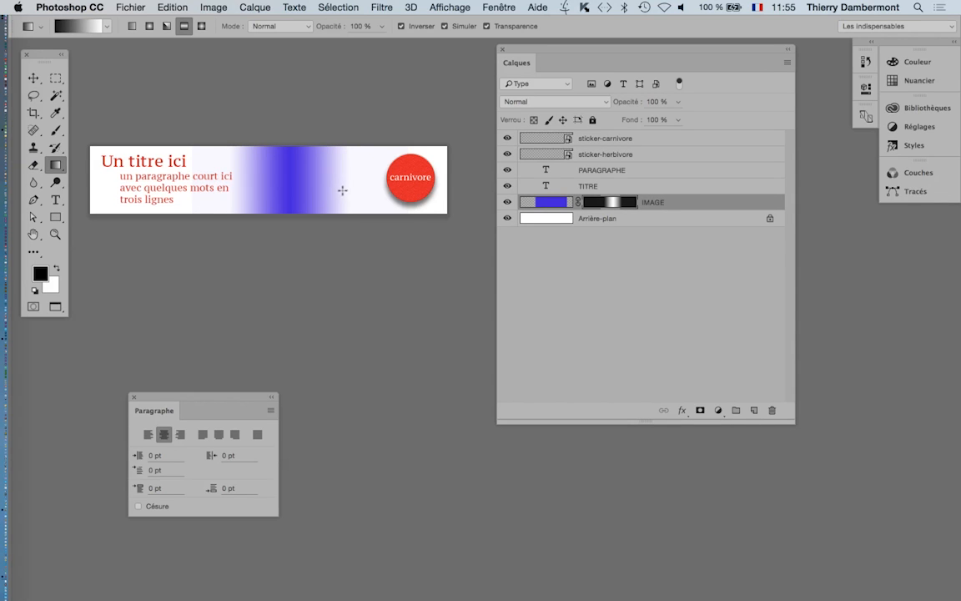
pyautogui.moveTo(284, 182); pyautogui.dragTo(343, 188)
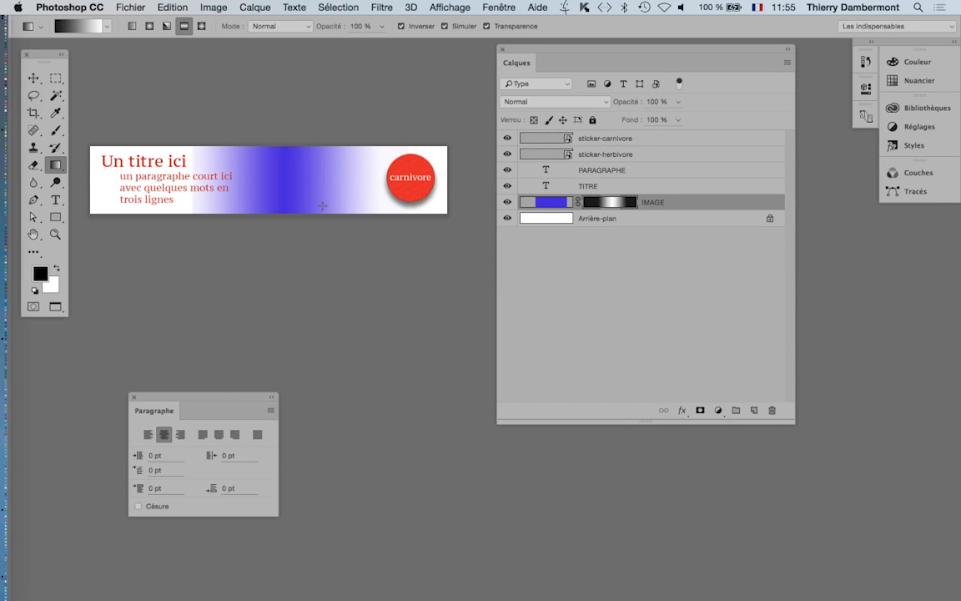
pyautogui.moveTo(293, 177); pyautogui.dragTo(367, 182)
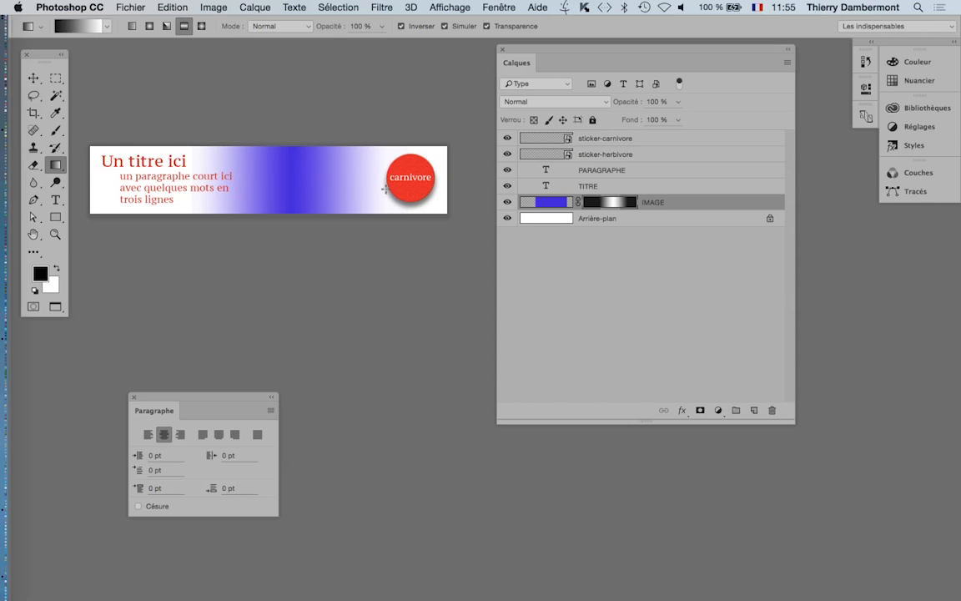
pyautogui.moveTo(290, 178); pyautogui.dragTo(405, 188)
pyautogui.moveTo(287, 178); pyautogui.dragTo(406, 194)
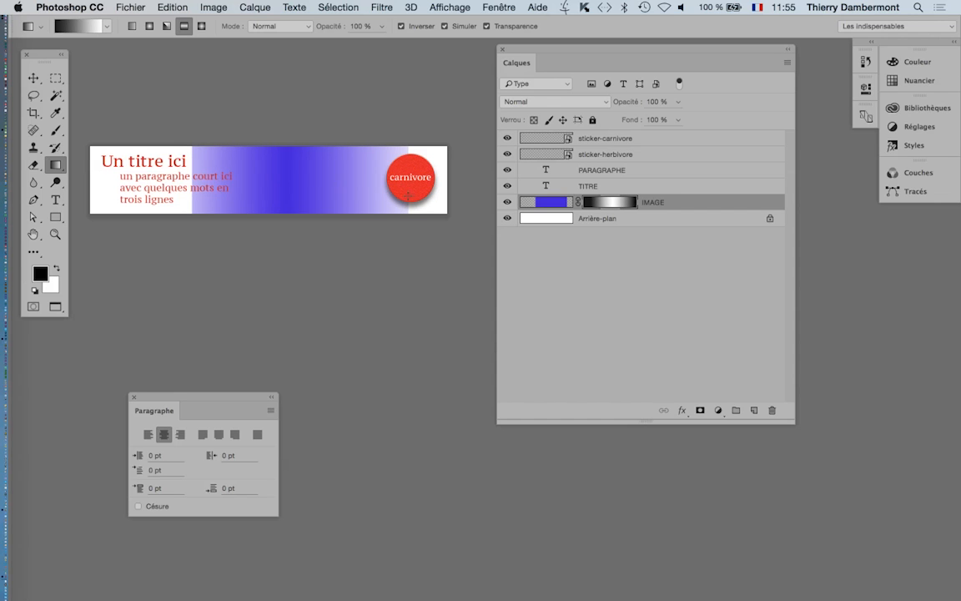
pyautogui.moveTo(308, 180); pyautogui.dragTo(408, 197)
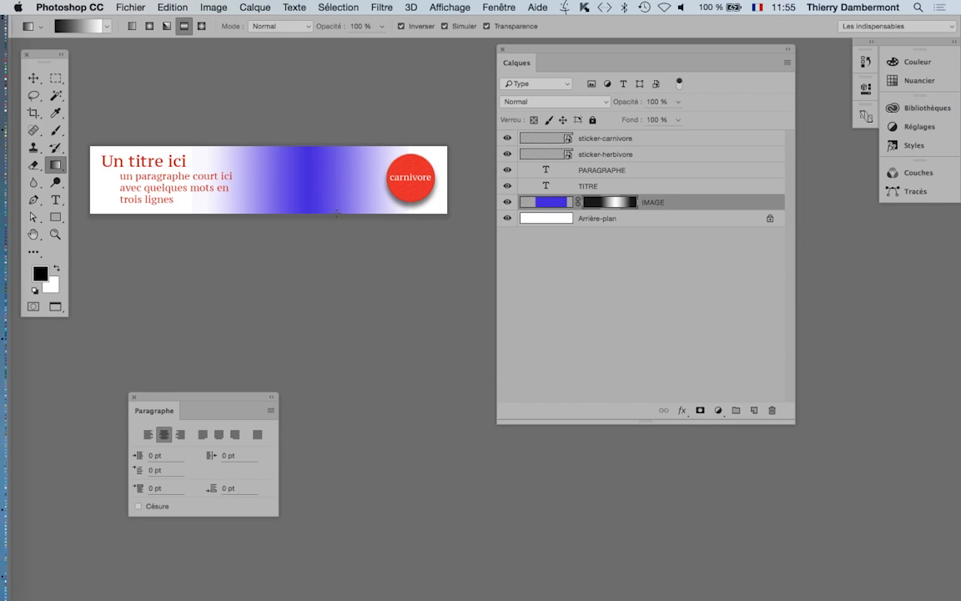